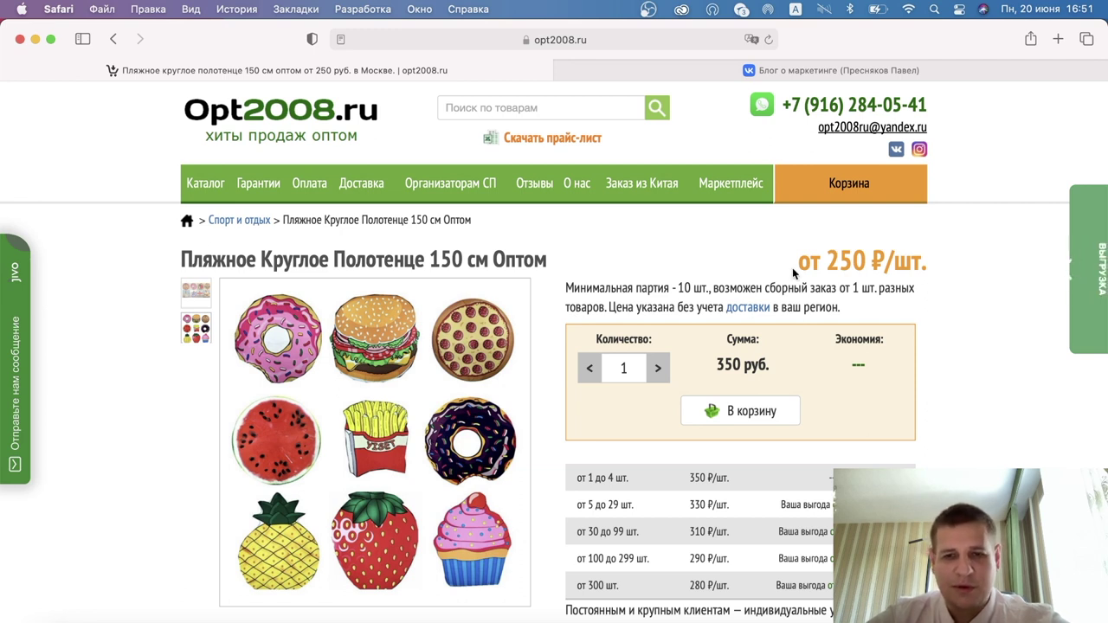
# Step: Switch to the open VKontakte page and open the list of the account's communities
pyautogui.click(721, 63)
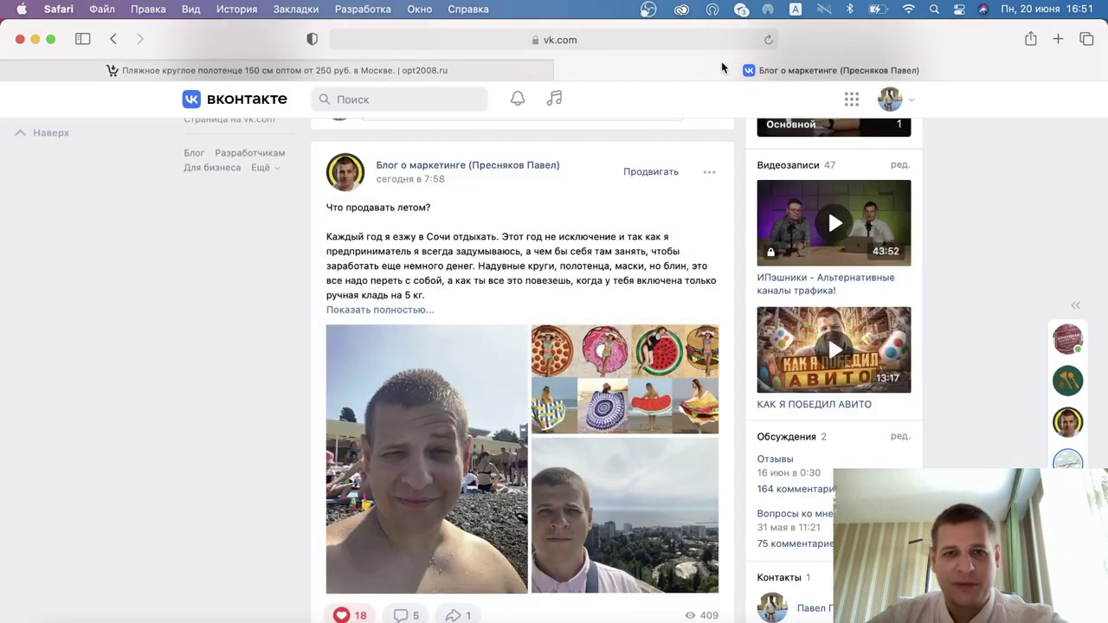
pyautogui.click(27, 467)
pyautogui.click(238, 255)
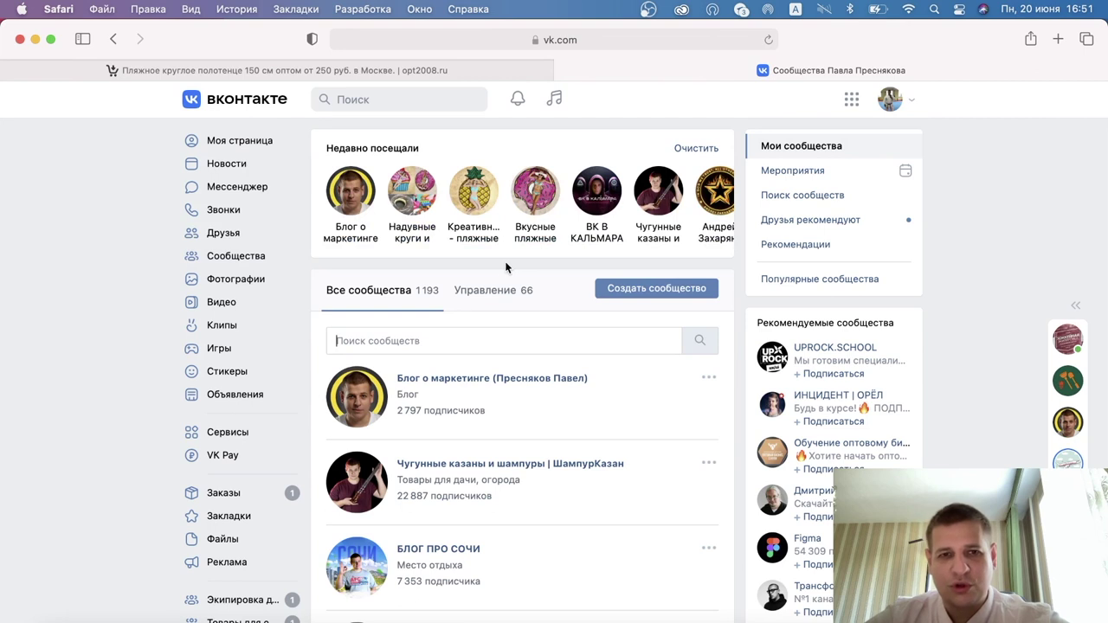
pyautogui.click(509, 341)
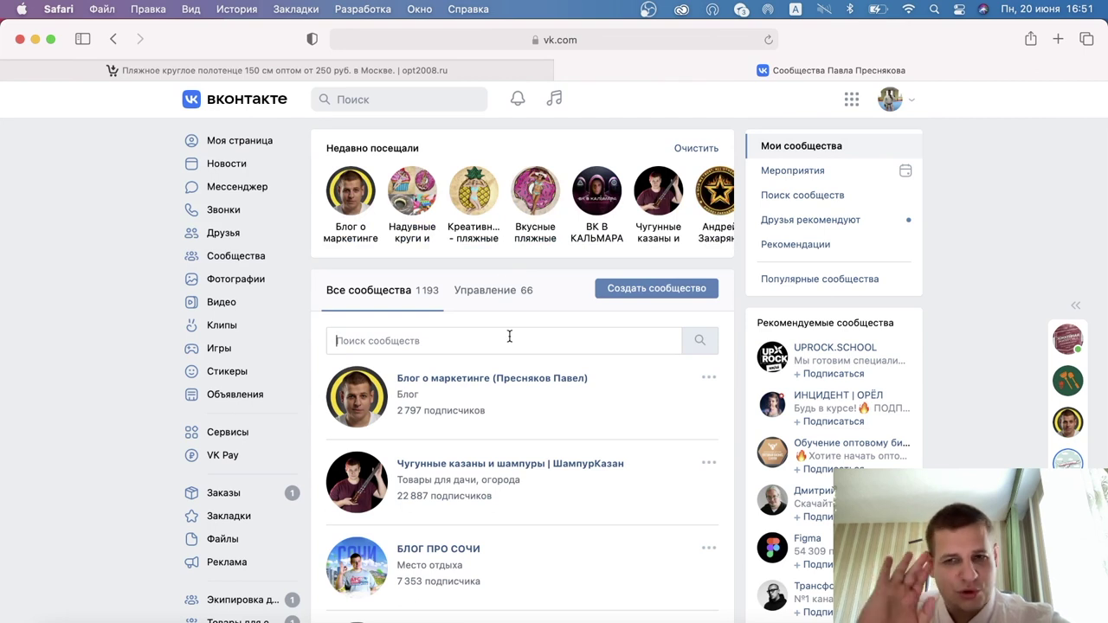
# Step: Open the three recently visited beach towel communities in separate tabs and view «Вкусные пляжные покрывала - полотенца - в Твери»
pyautogui.keyDown('super'); pyautogui.click(426, 210); pyautogui.keyUp('super')
pyautogui.keyDown('super'); pyautogui.click(474, 191); pyautogui.keyUp('super')
pyautogui.keyDown('super'); pyautogui.click(535, 191); pyautogui.keyUp('super')
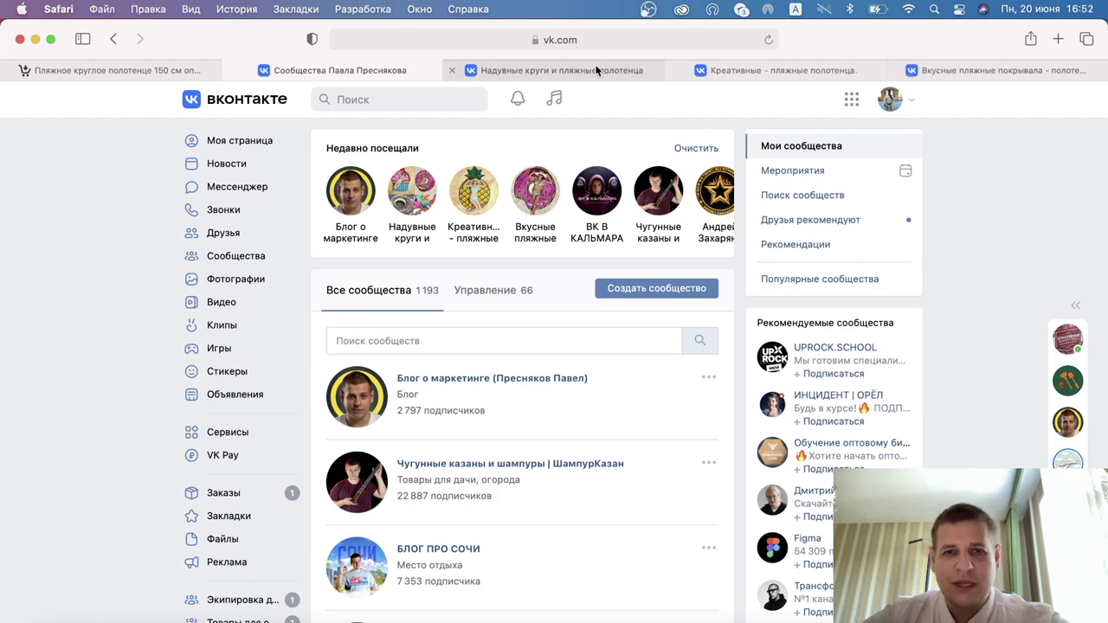
pyautogui.click(594, 67)
pyautogui.click(715, 71)
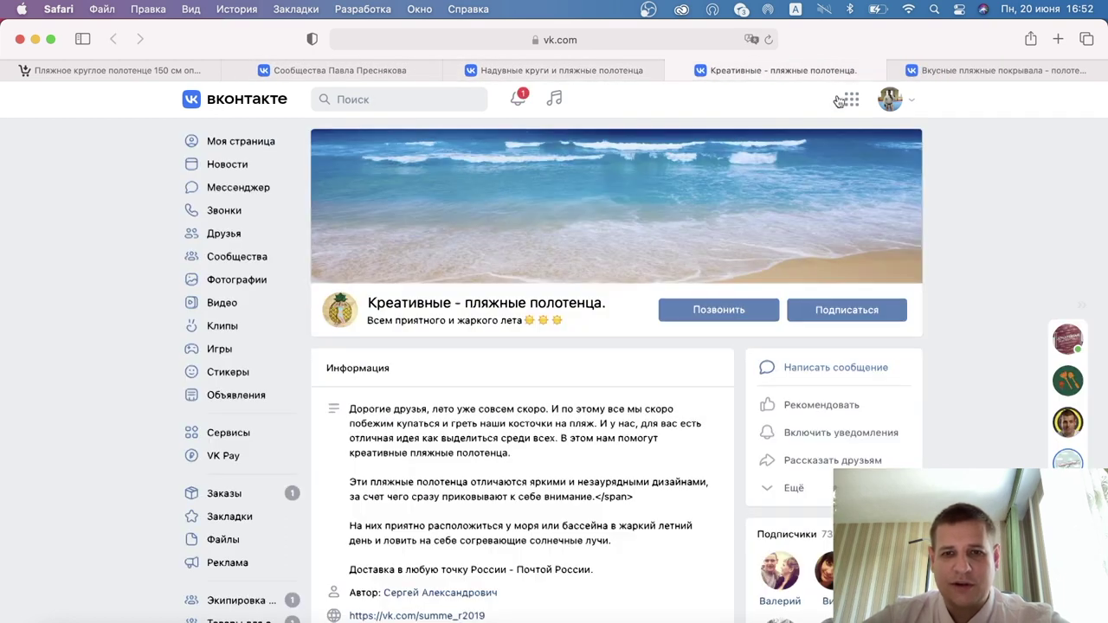
pyautogui.click(957, 71)
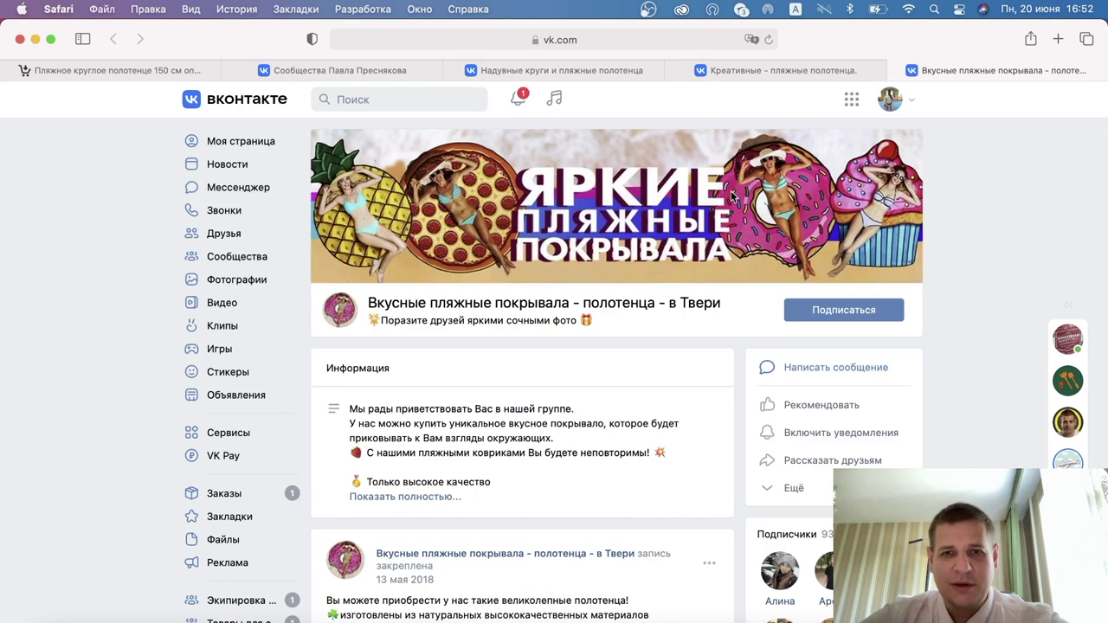
# Step: Save the watermelon and pineapple towel photos from the community's pinned post to the Downloads folder
pyautogui.scroll(-10, 453, 284)
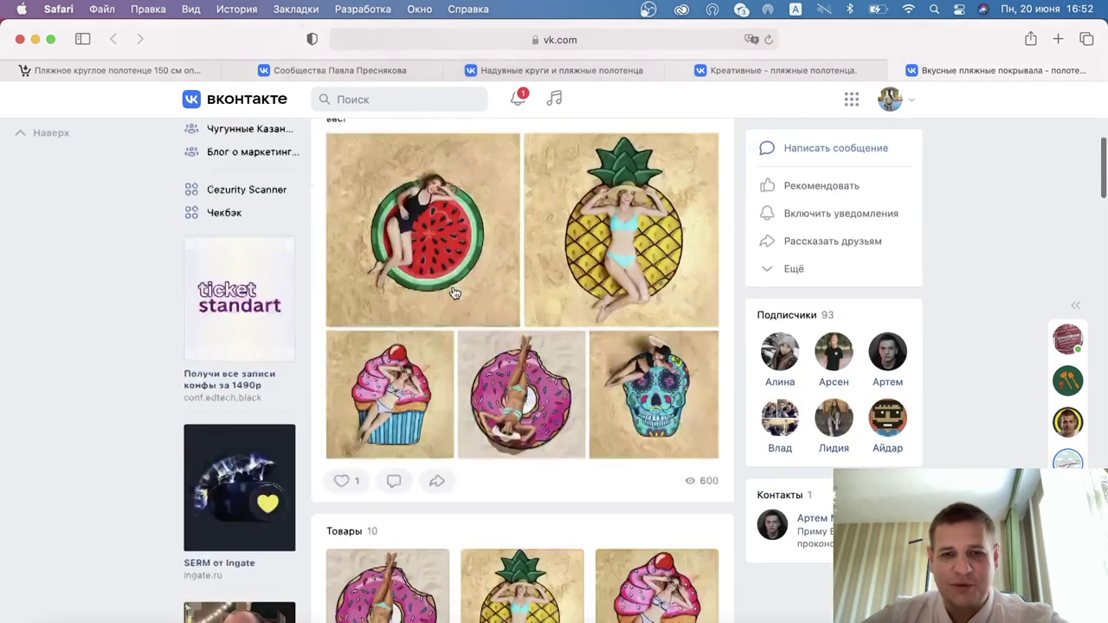
pyautogui.scroll(1, 450, 295)
pyautogui.click(447, 316)
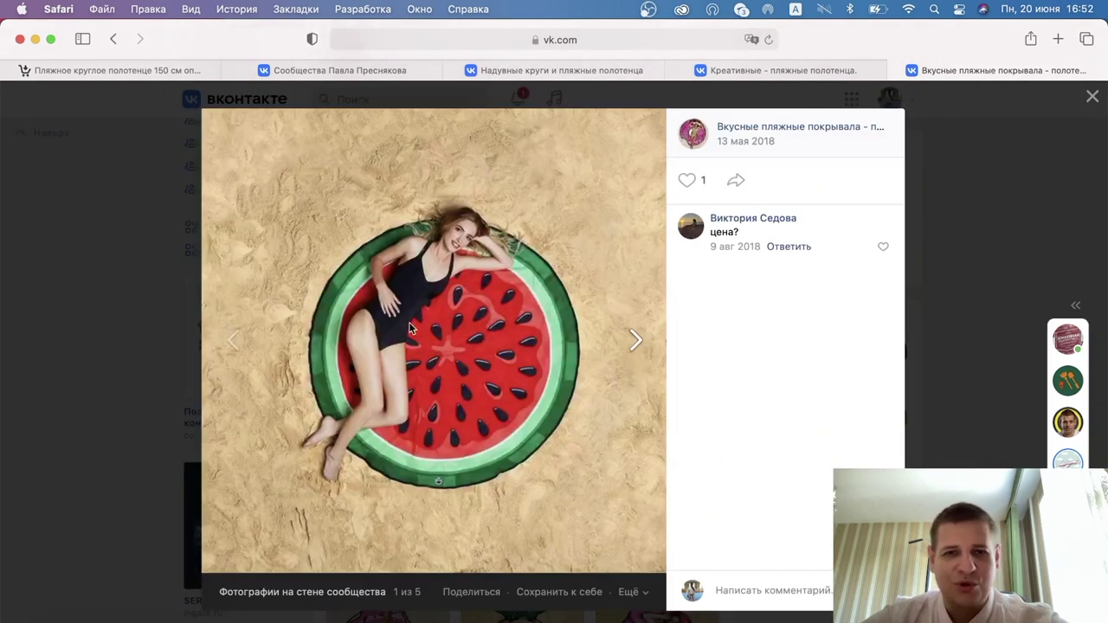
pyautogui.rightClick(411, 328)
pyautogui.click(502, 439)
pyautogui.click(651, 355)
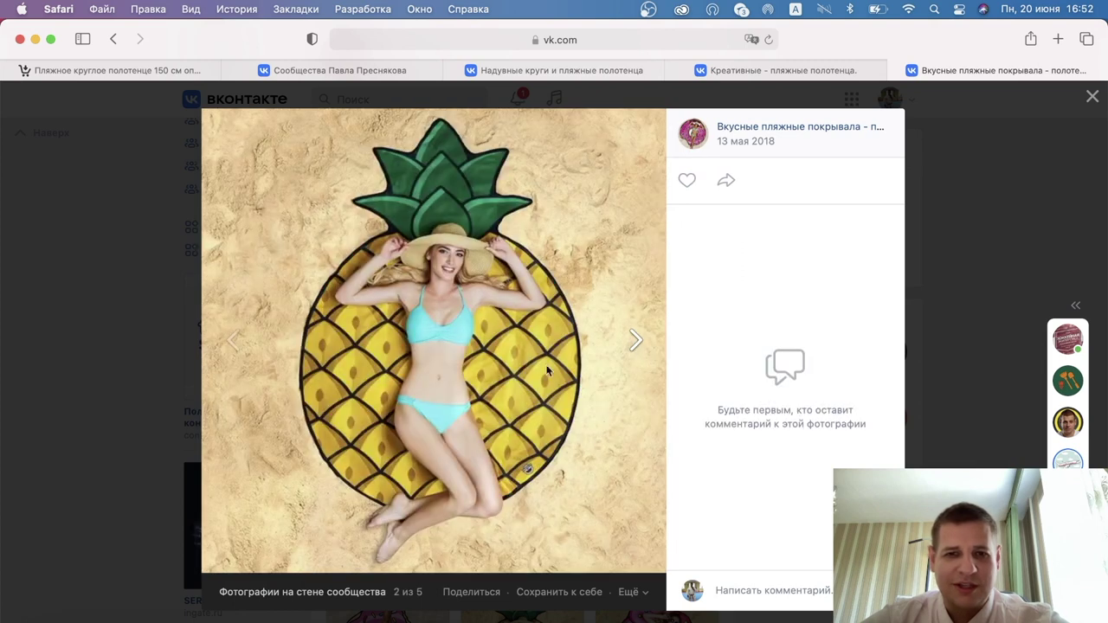
pyautogui.rightClick(499, 379)
pyautogui.click(511, 429)
# Step: Save the cupcake and pink donut towel photos from the pinned post to the Downloads folder
pyautogui.click(631, 342)
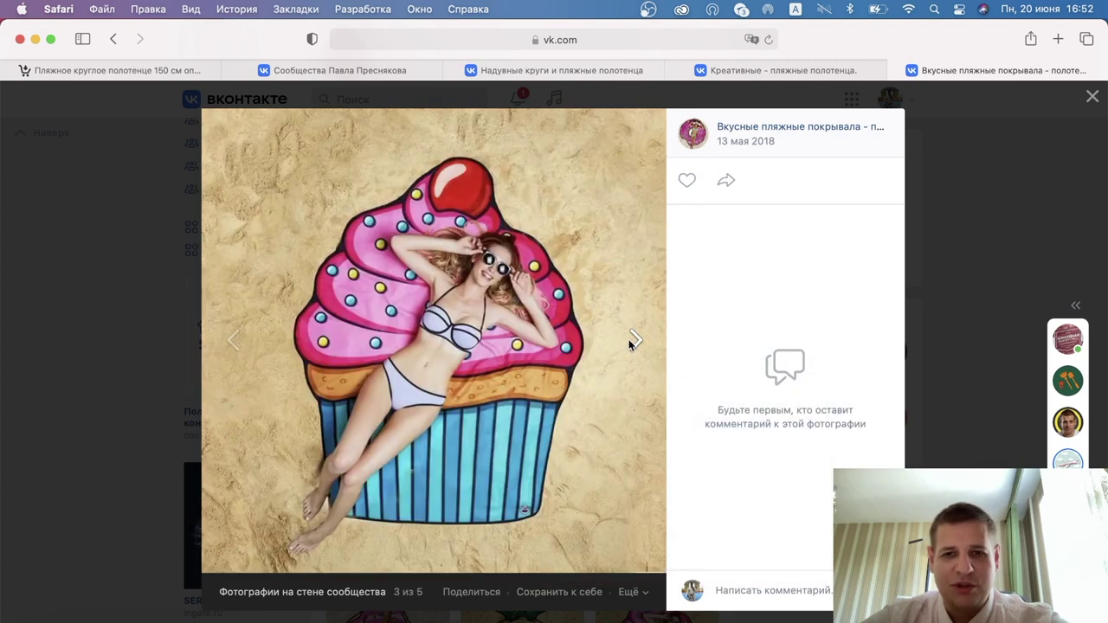
pyautogui.rightClick(529, 348)
pyautogui.click(586, 398)
pyautogui.click(637, 339)
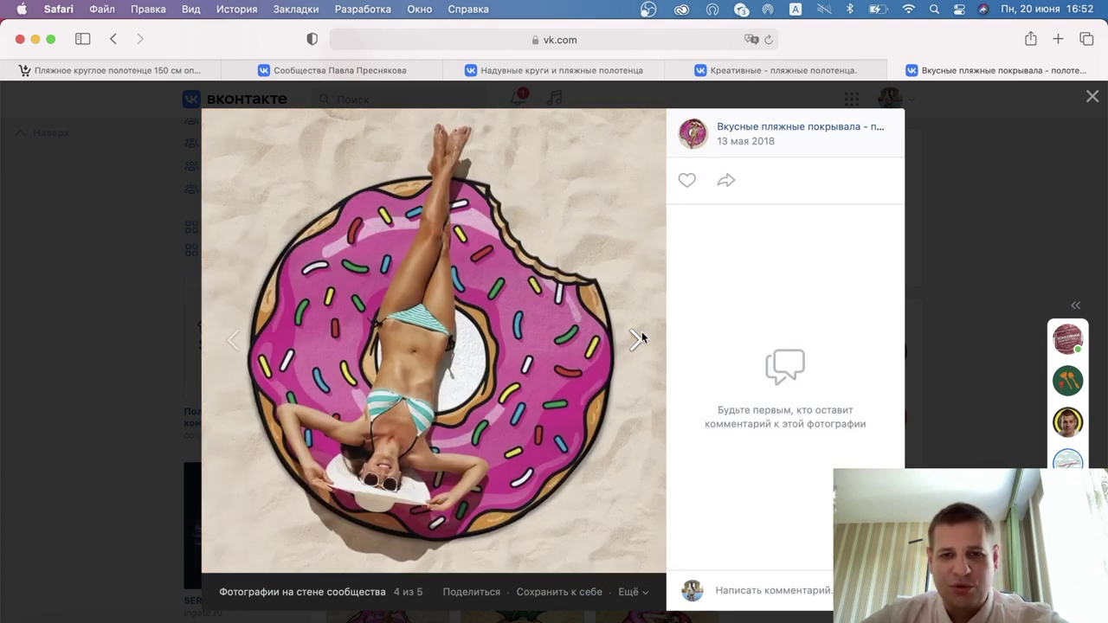
pyautogui.rightClick(636, 362)
pyautogui.click(666, 420)
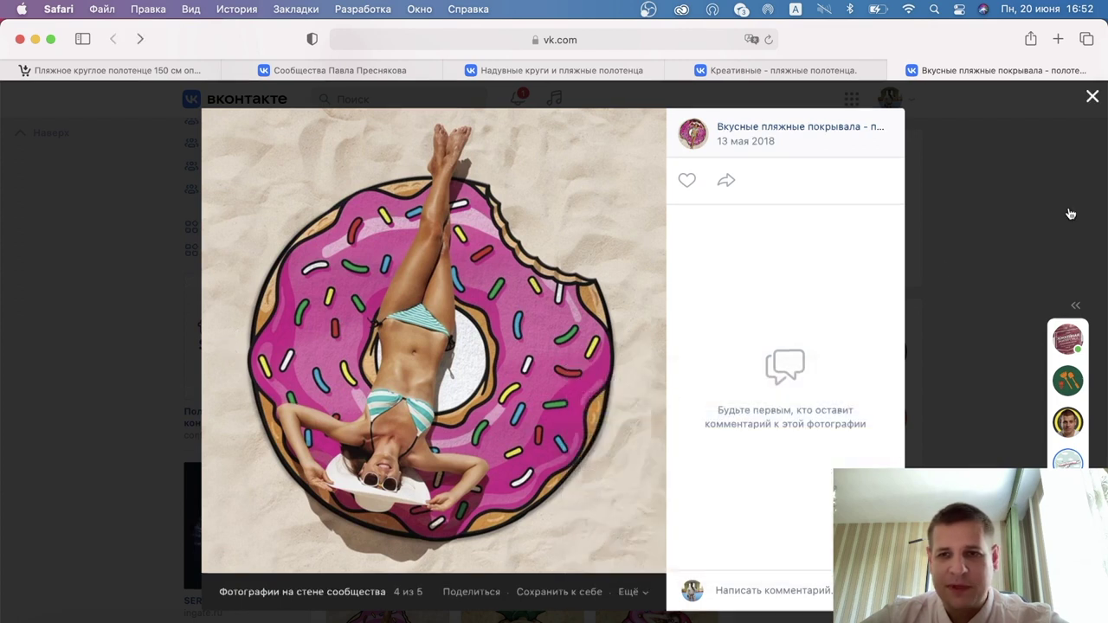
pyautogui.click(943, 268)
# Step: Save the blue skull towel photo from the pinned post to the Downloads folder and close the photo viewer
pyautogui.scroll(-2, 715, 300)
pyautogui.click(597, 372)
pyautogui.rightClick(522, 367)
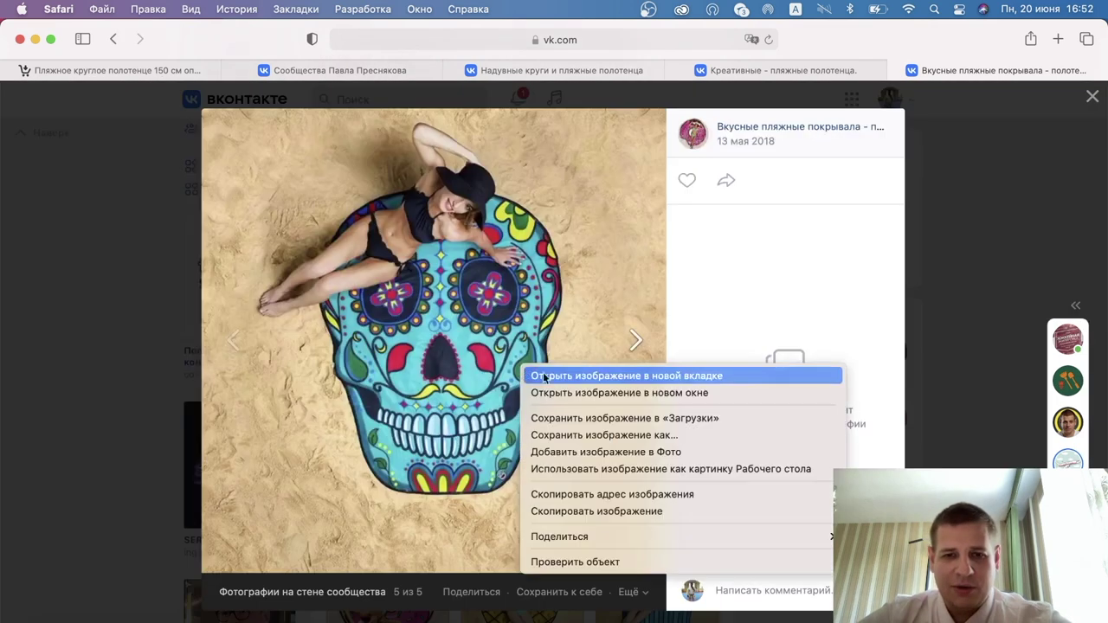
pyautogui.click(554, 422)
pyautogui.click(952, 221)
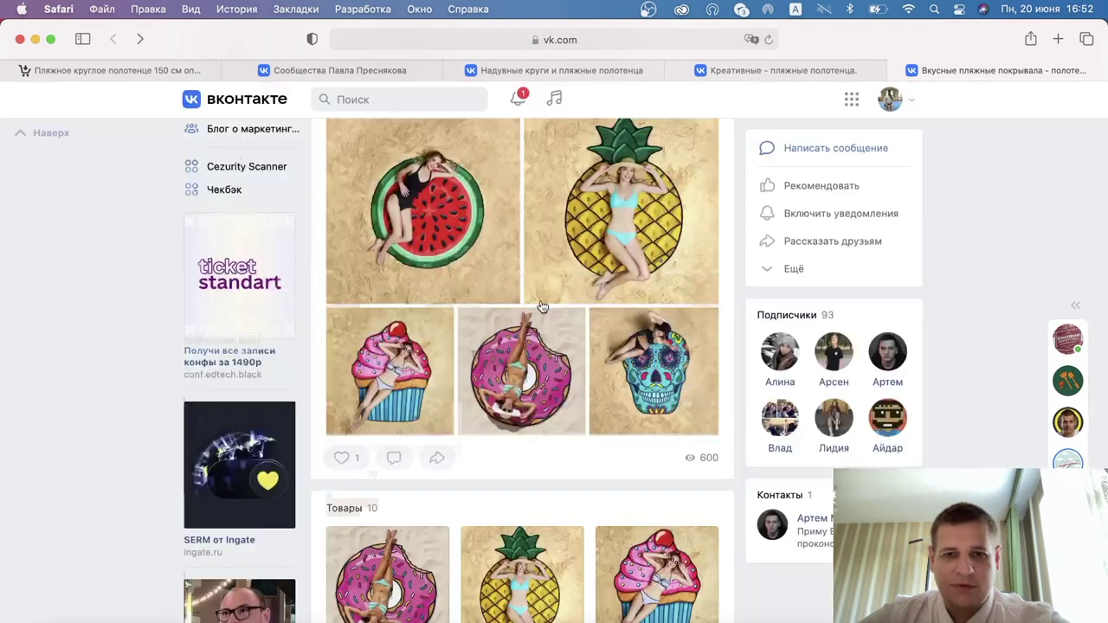
# Step: Browse the community's wall posts and view the «BEACH BLANKET» photo of the watermelon towel on the pier
pyautogui.scroll(-5, 542, 308)
pyautogui.scroll(-10, 542, 307)
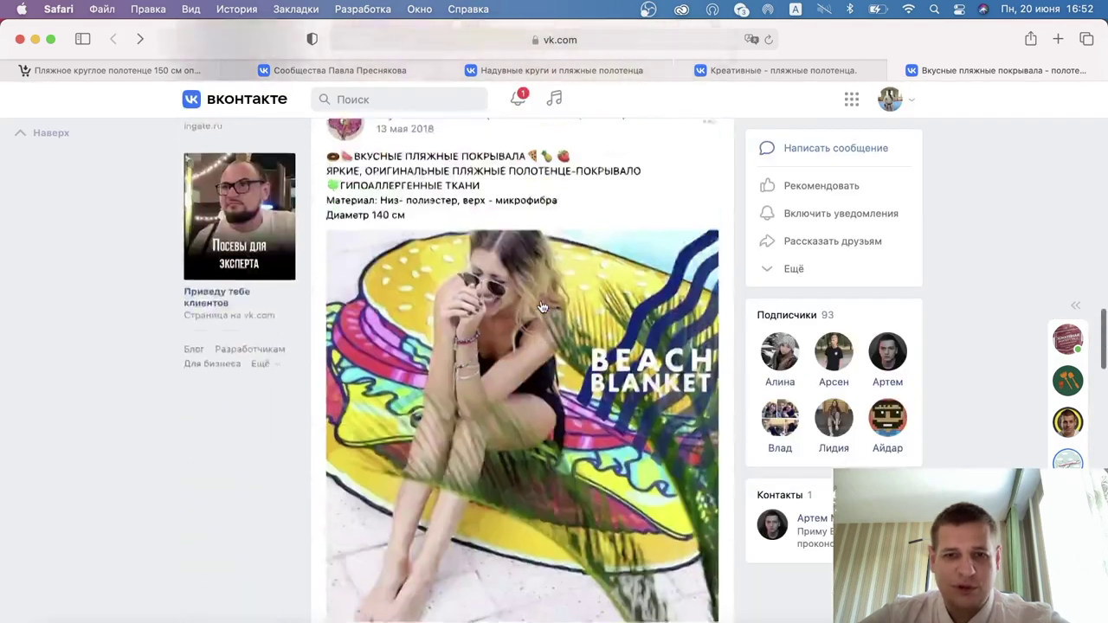
pyautogui.scroll(3, 542, 307)
pyautogui.scroll(-3, 540, 307)
pyautogui.click(495, 341)
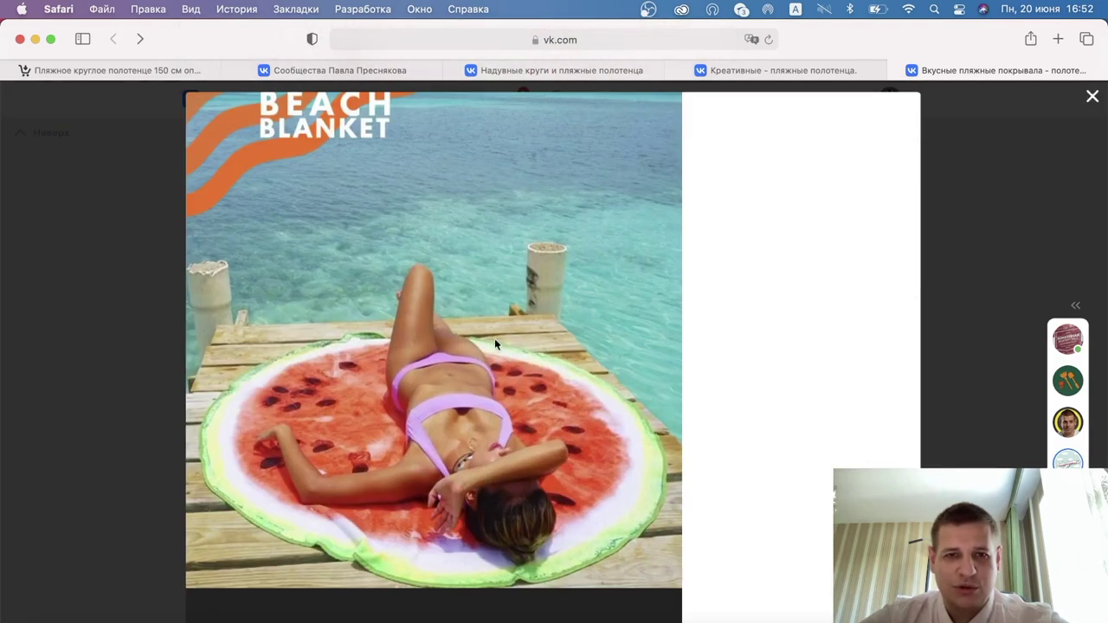
pyautogui.click(1032, 155)
# Step: Save the «BEACH BLANKET» pineapple towel photo from the wall to the Downloads folder and close the viewer
pyautogui.scroll(-10, 558, 360)
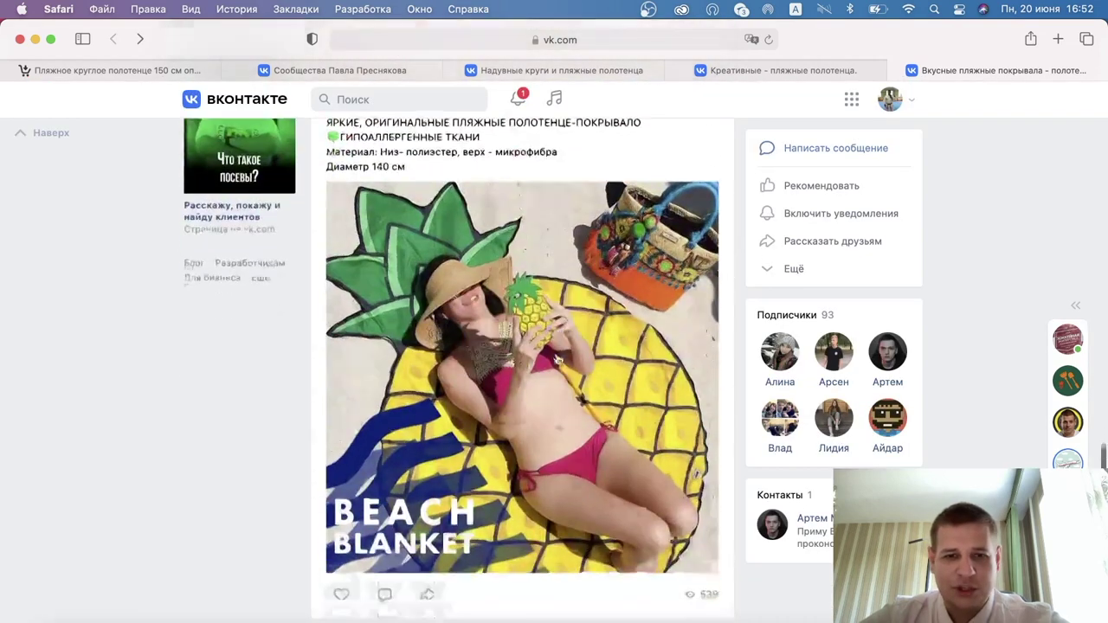
pyautogui.click(558, 359)
pyautogui.rightClick(526, 356)
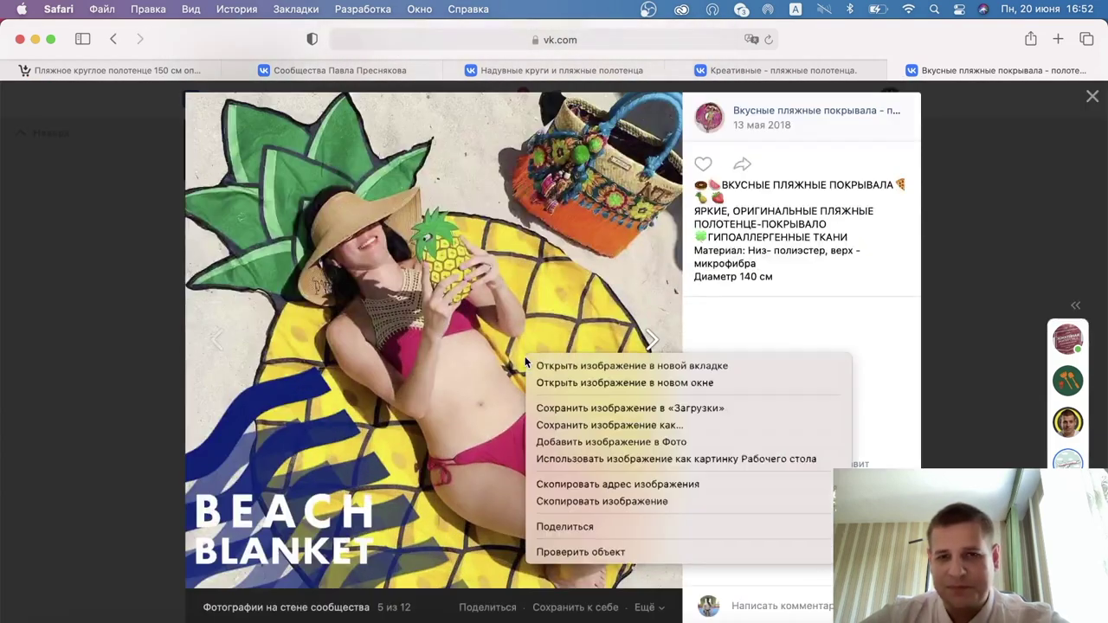
pyautogui.click(564, 408)
pyautogui.click(14, 336)
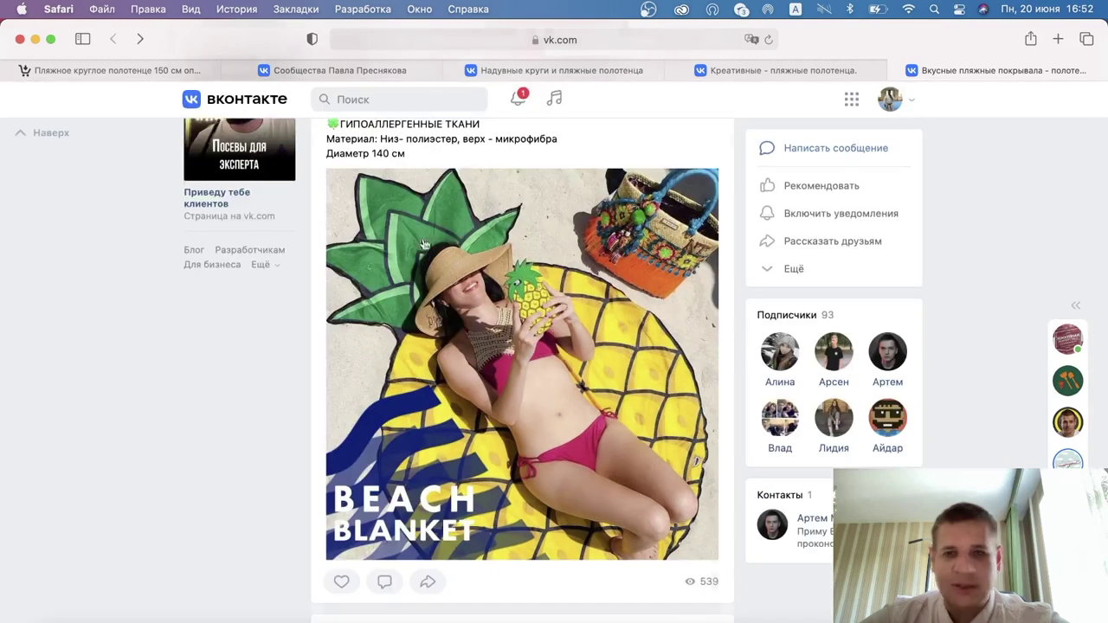
# Step: Return to the communities list and start creating a community of type «Бизнес» named «Пляжные полотенца - доставка по РФ»
pyautogui.scroll(5, 14, 336)
pyautogui.click(14, 336)
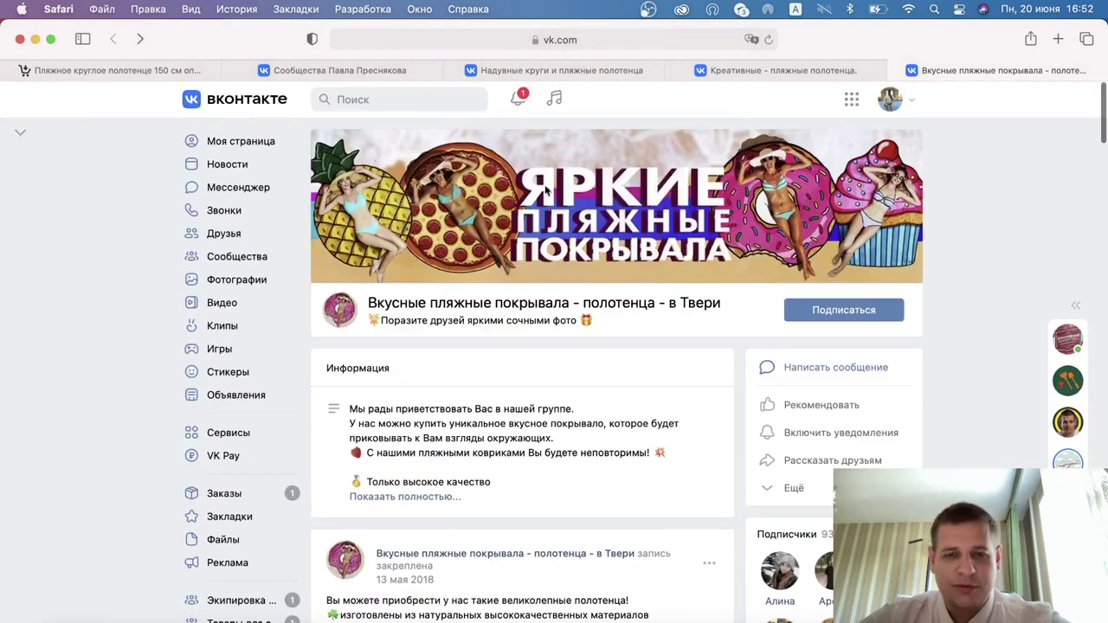
pyautogui.click(248, 260)
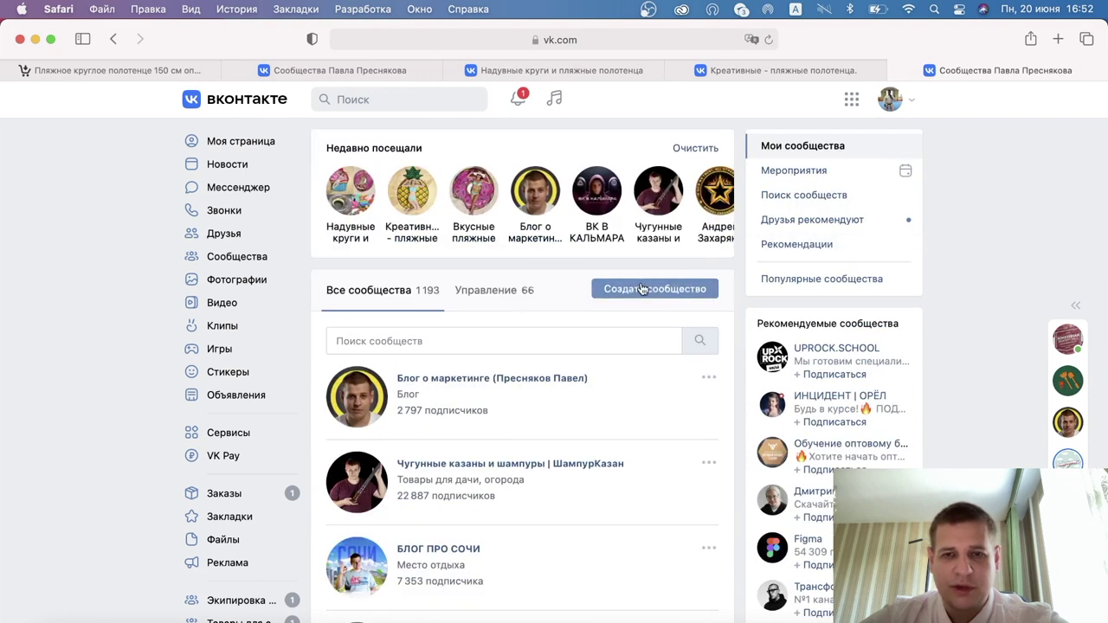
pyautogui.click(671, 286)
pyautogui.click(306, 319)
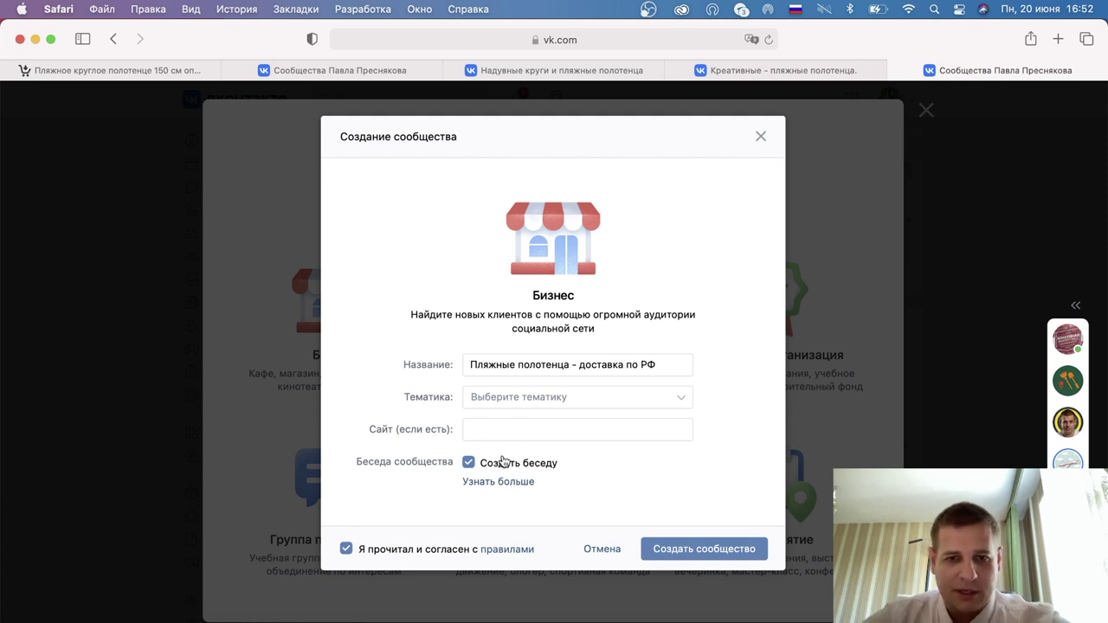
# Step: Choose a topic from the list for the new business community and create it
pyautogui.click(549, 397)
pyautogui.scroll(-5, 510, 498)
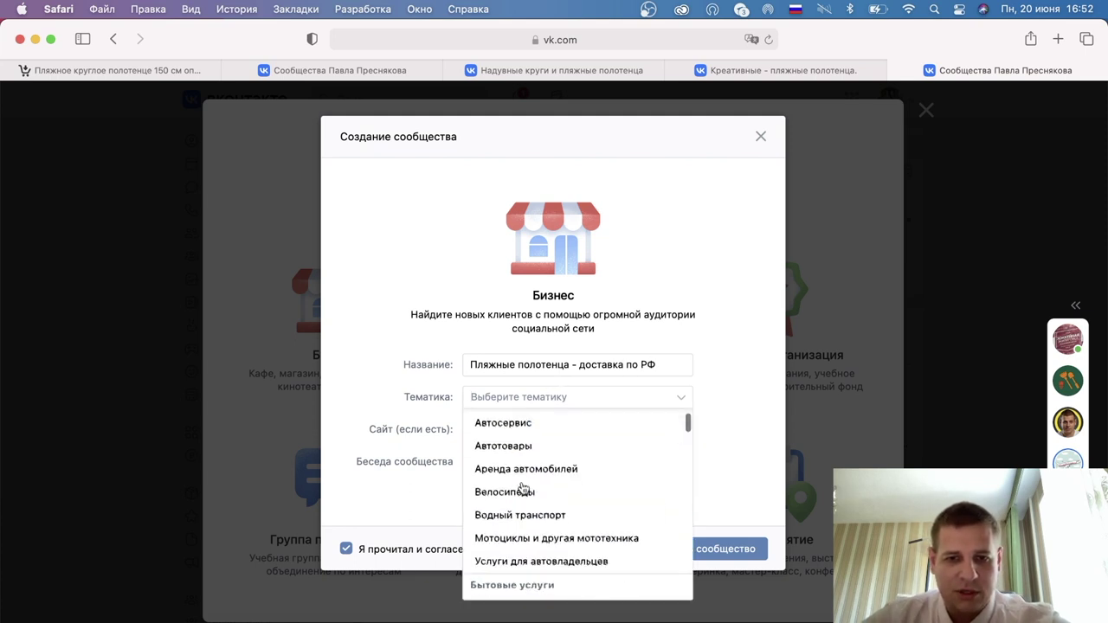
pyautogui.scroll(-1, 515, 510)
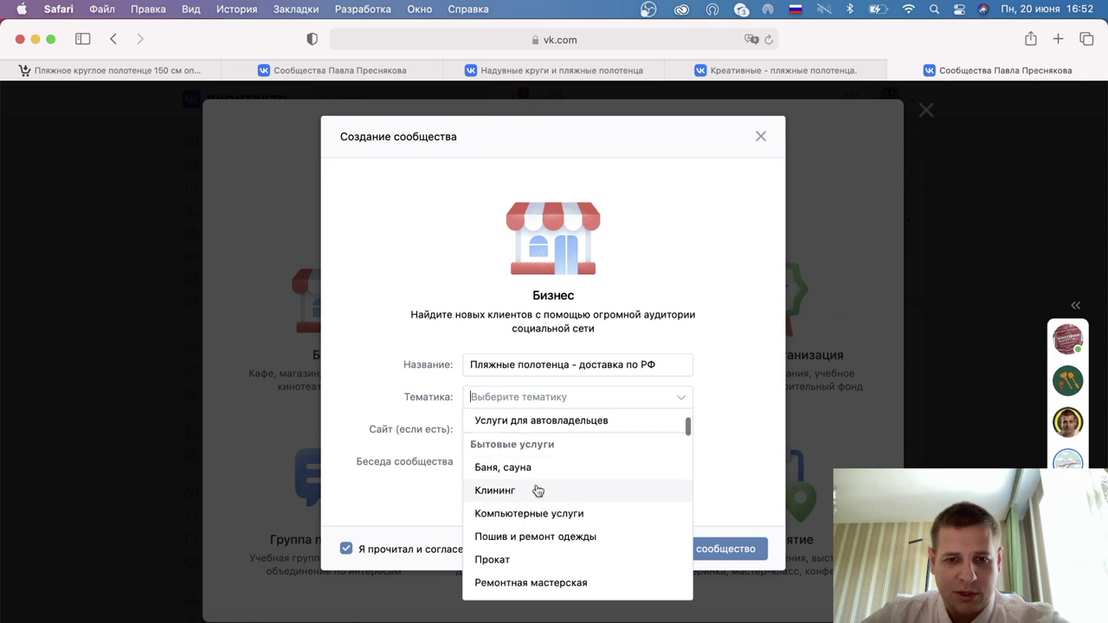
pyautogui.click(535, 531)
pyautogui.click(726, 561)
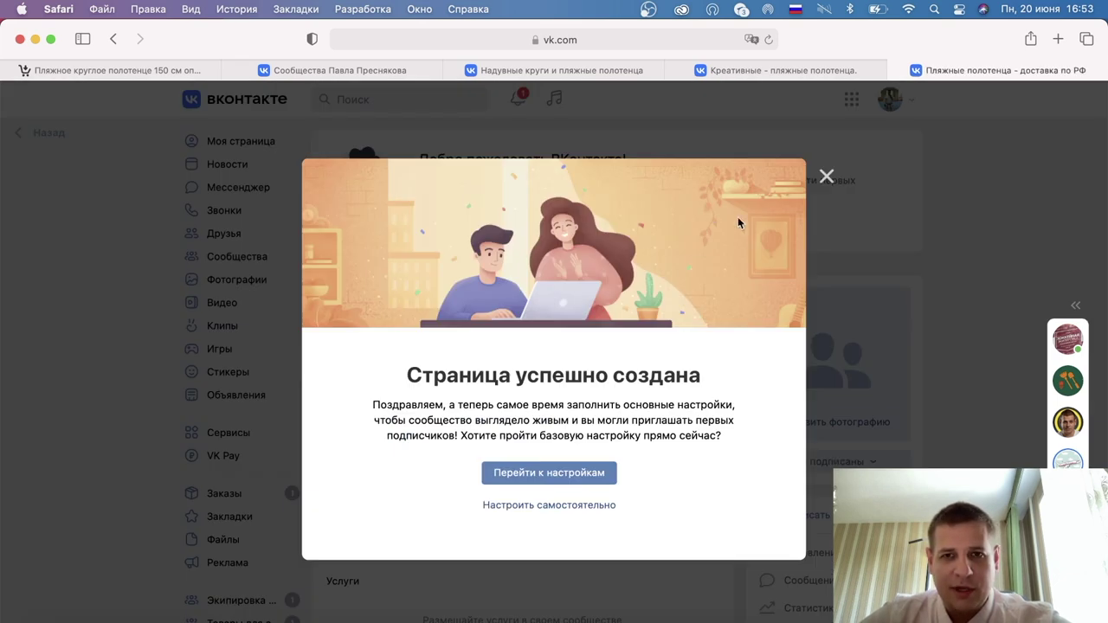
# Step: Leave the guided basic setup of the new community and hide the welcome instructions on its page
pyautogui.click(545, 480)
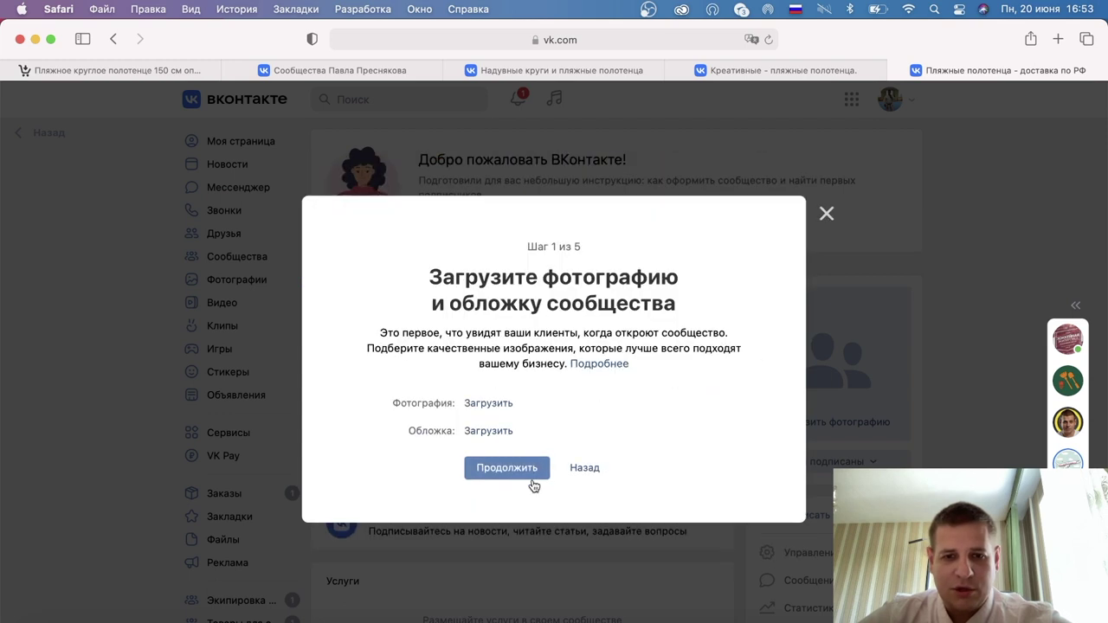
pyautogui.click(596, 478)
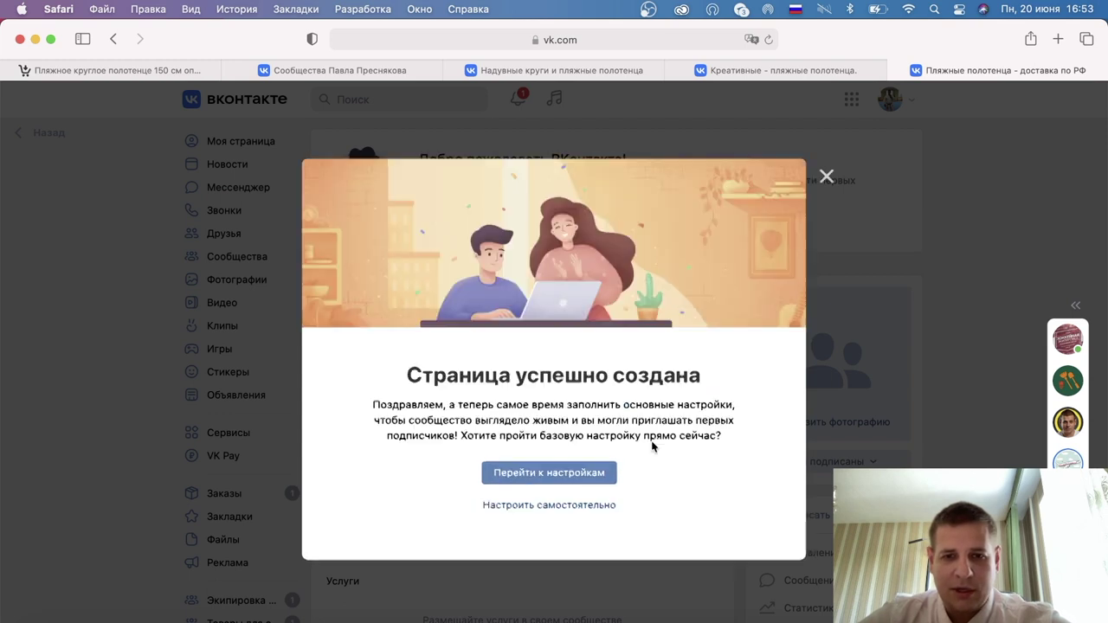
pyautogui.click(826, 176)
pyautogui.click(591, 423)
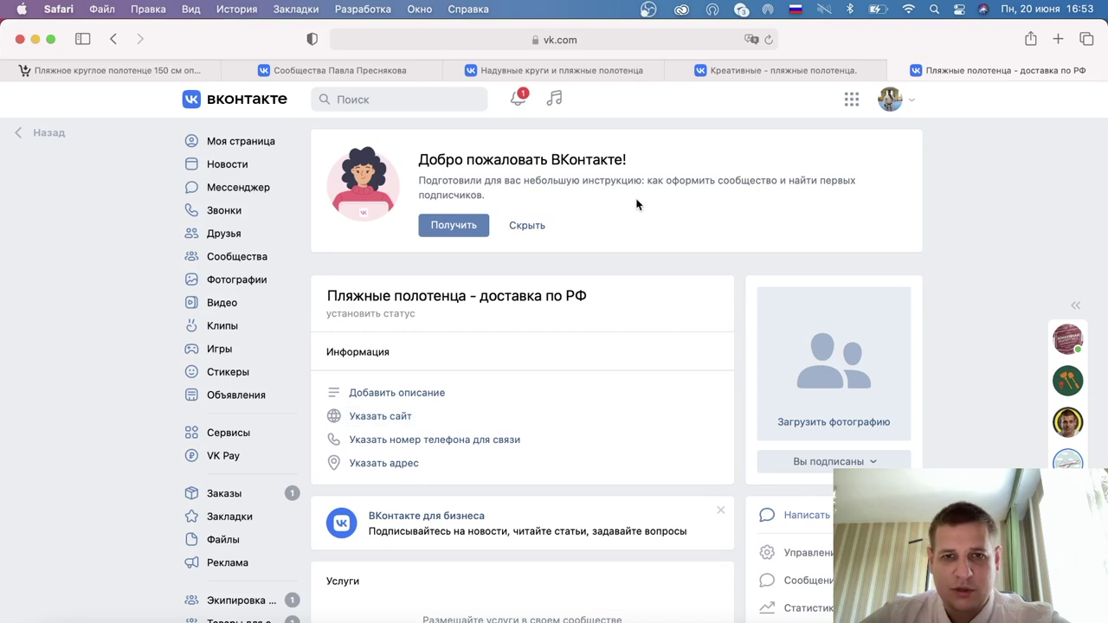
pyautogui.click(524, 225)
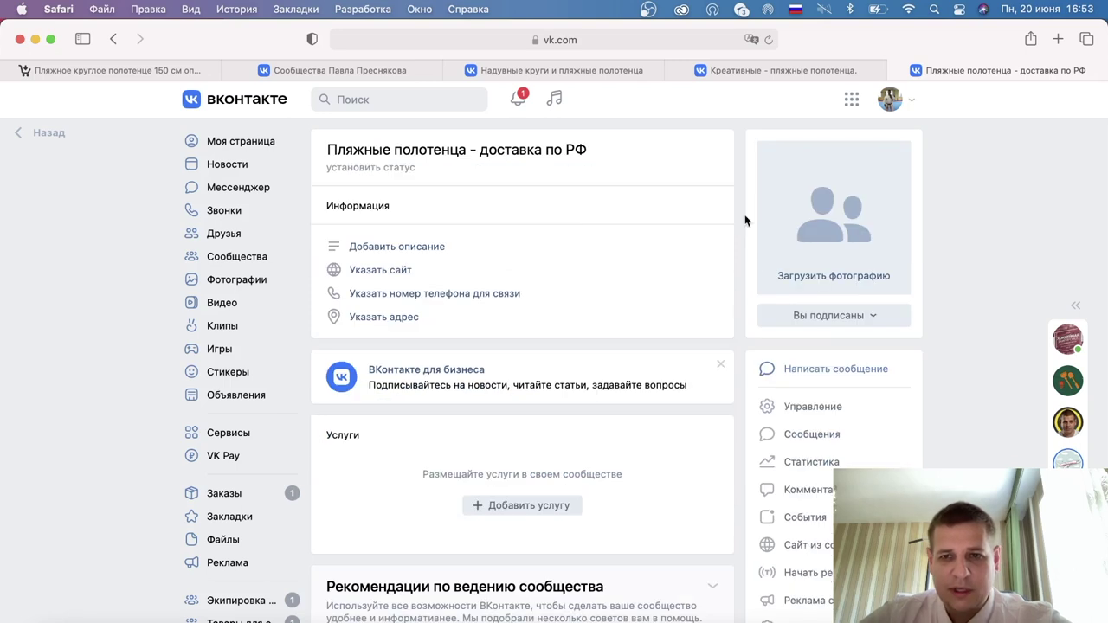
# Step: Open the new community's management settings and look over the main information section
pyautogui.click(809, 406)
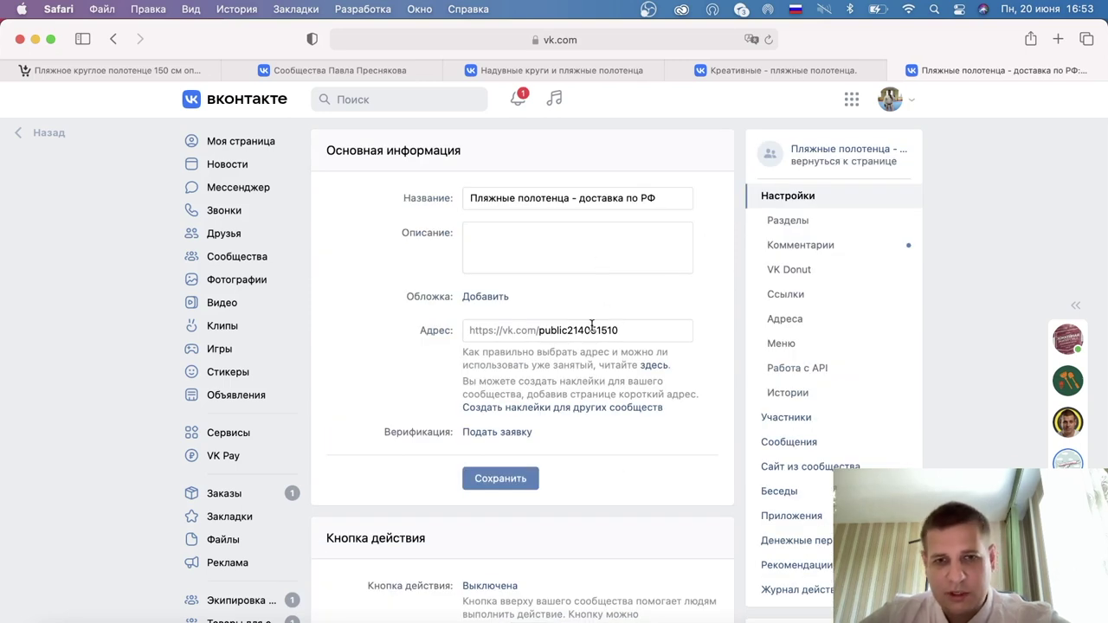
pyautogui.scroll(-5, 545, 346)
pyautogui.scroll(2, 526, 403)
pyautogui.scroll(3, 526, 403)
# Step: Upload the «Яркие пляжные покрывала» banner from the «Загрузки» folder as the community's main cover
pyautogui.click(486, 290)
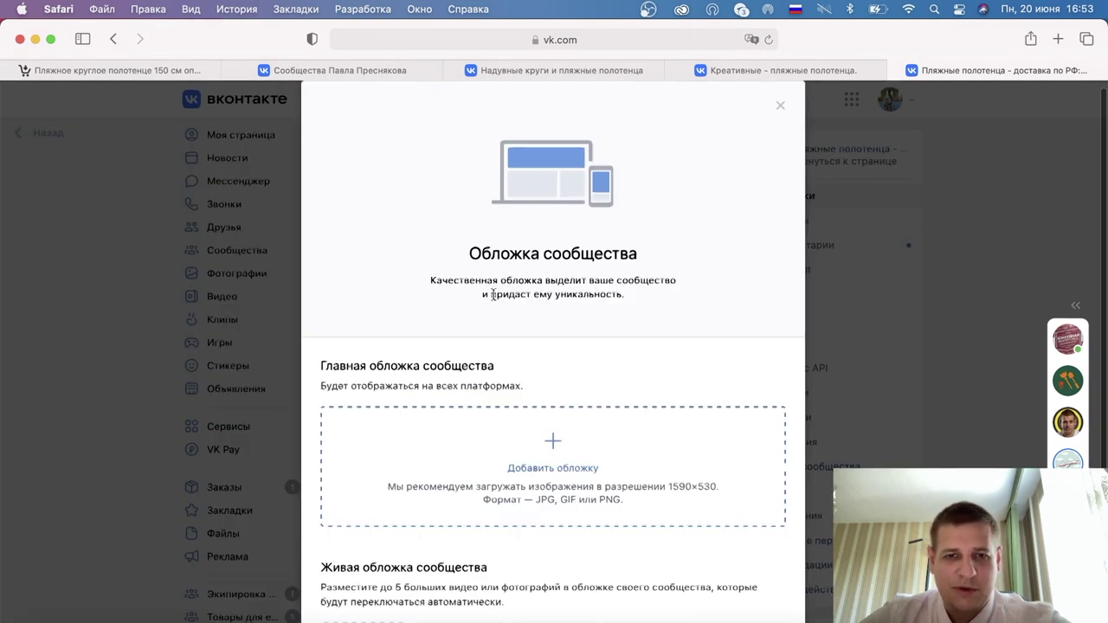
pyautogui.click(519, 448)
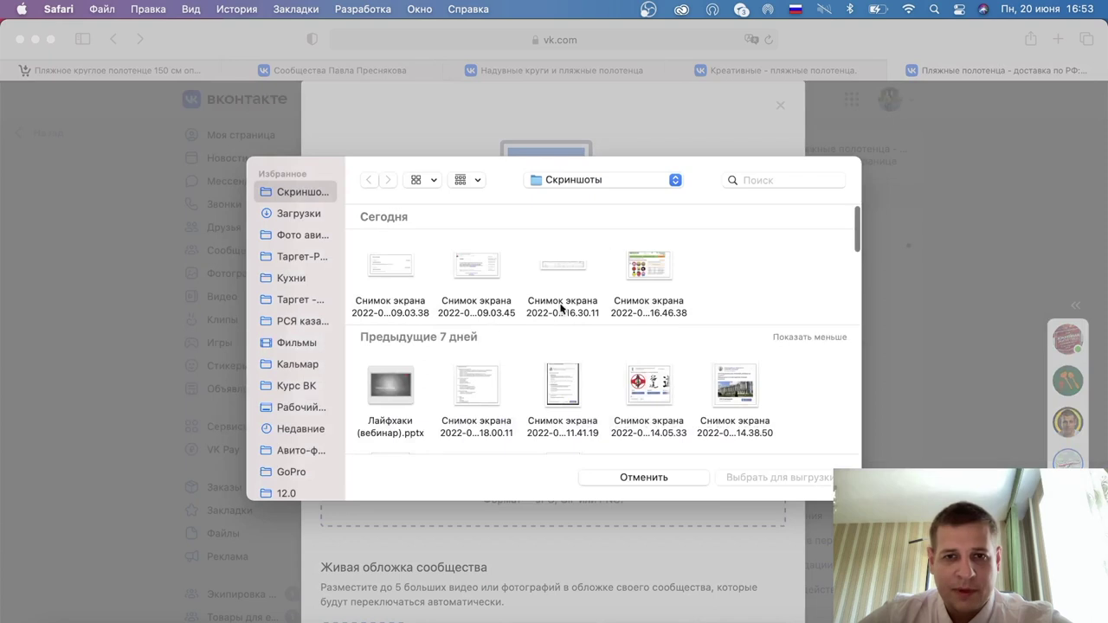
pyautogui.click(289, 215)
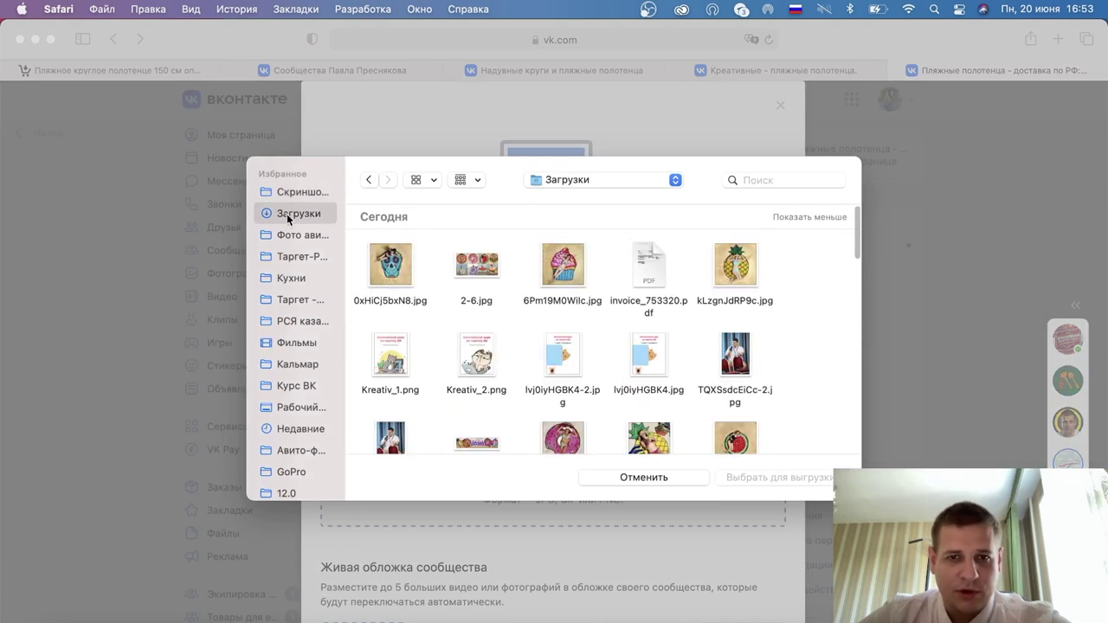
pyautogui.scroll(-5, 590, 310)
pyautogui.doubleClick(476, 320)
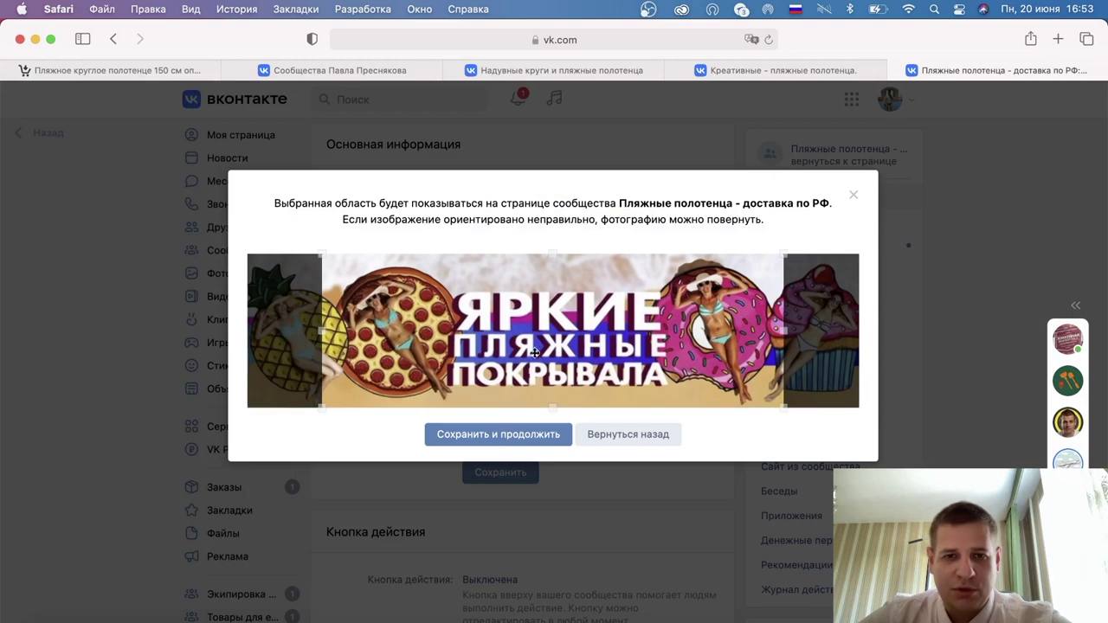
# Step: Shift the cover's visible area slightly towards the right side of the banner, save it and close the cover settings
pyautogui.moveTo(536, 353)
pyautogui.mouseDown()
pyautogui.moveTo(520, 351)
pyautogui.moveTo(559, 347)
pyautogui.moveTo(545, 345)
pyautogui.mouseUp()
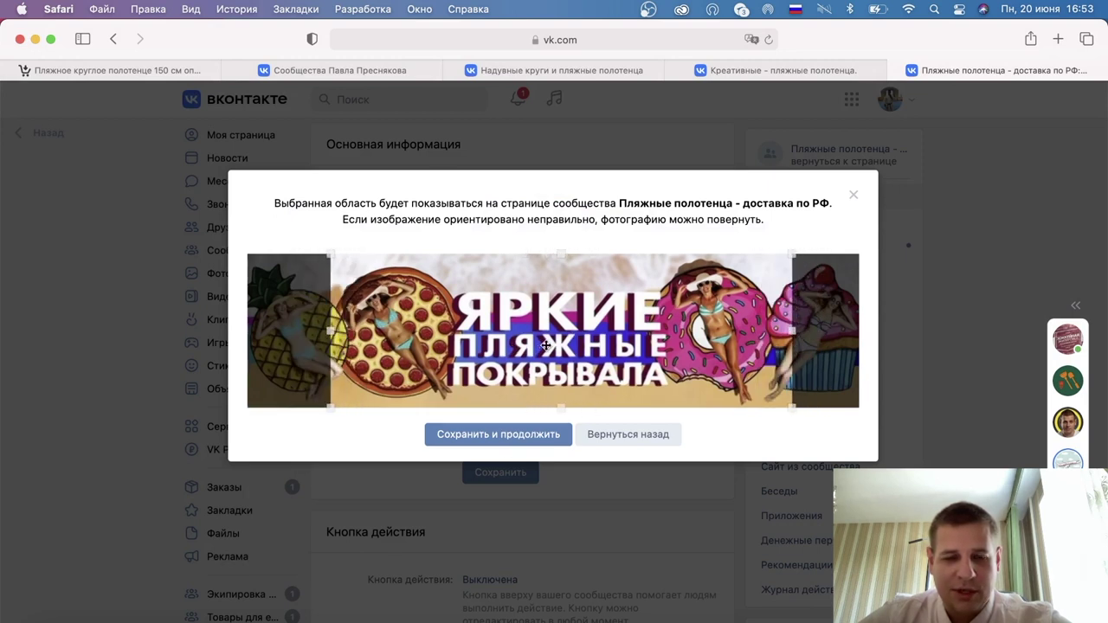
pyautogui.click(472, 437)
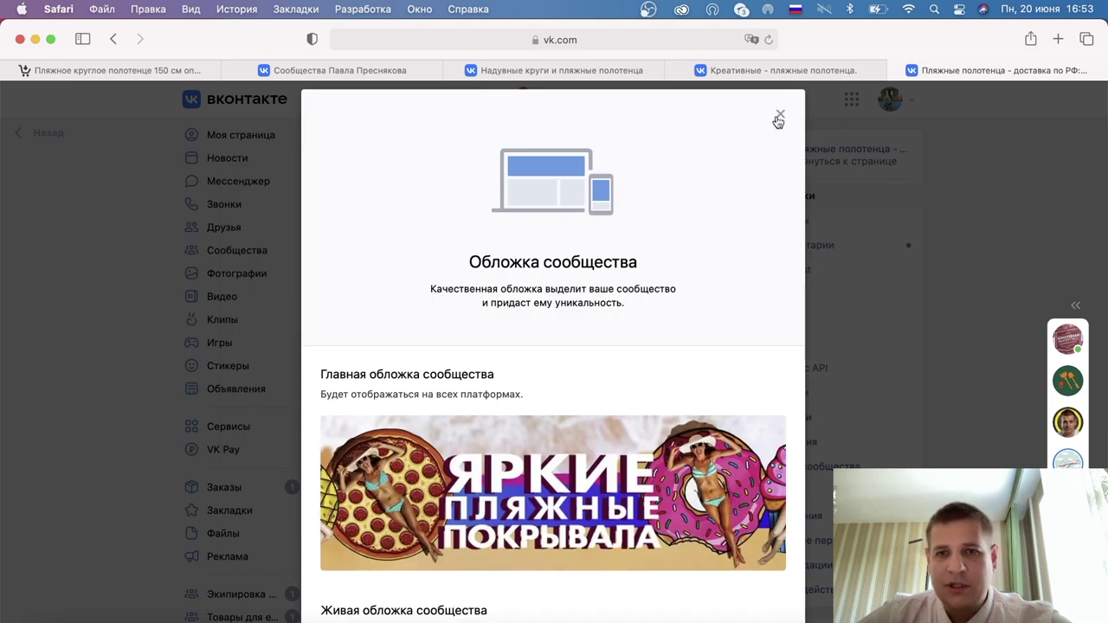
pyautogui.scroll(-5, 779, 121)
pyautogui.scroll(5, 784, 119)
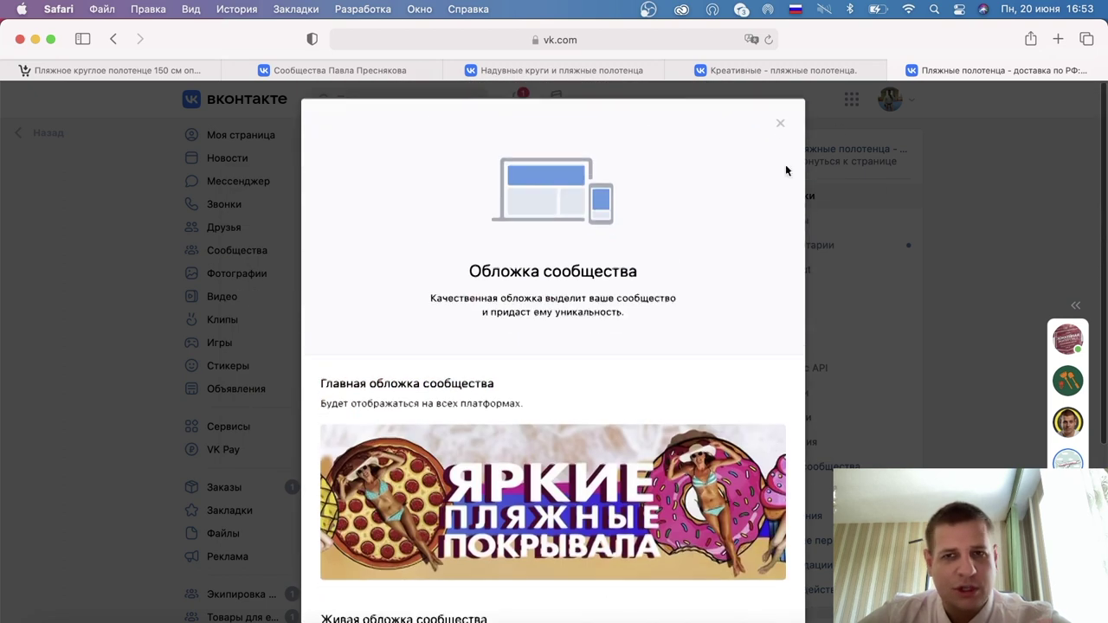
pyautogui.click(782, 117)
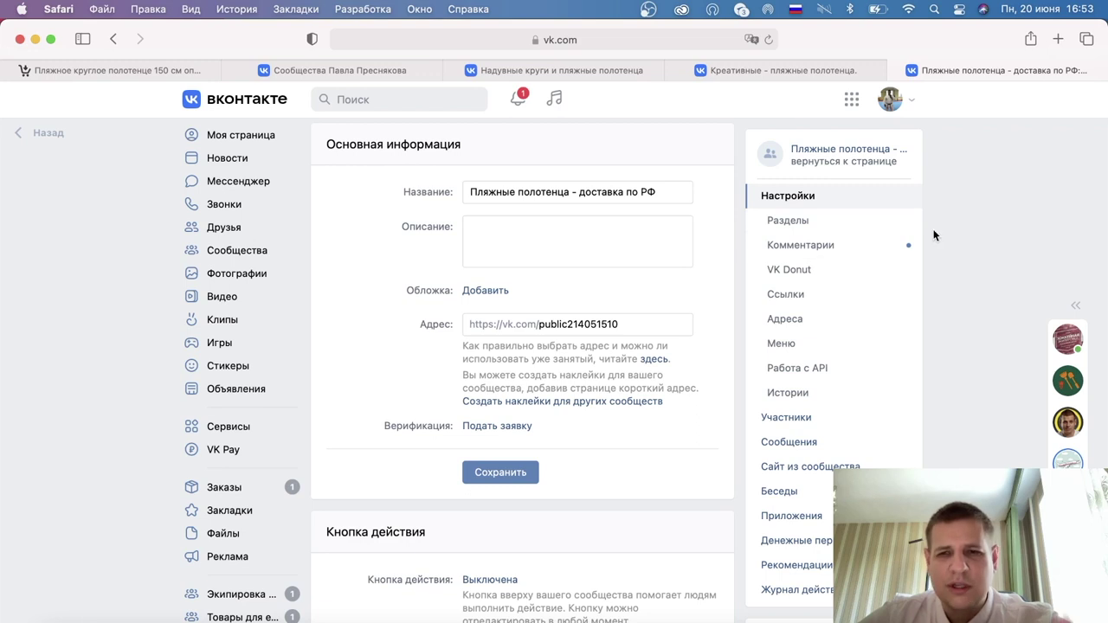
# Step: Return to the community page and upload the pink donut towel picture as the community photo, using the whole image area
pyautogui.click(880, 166)
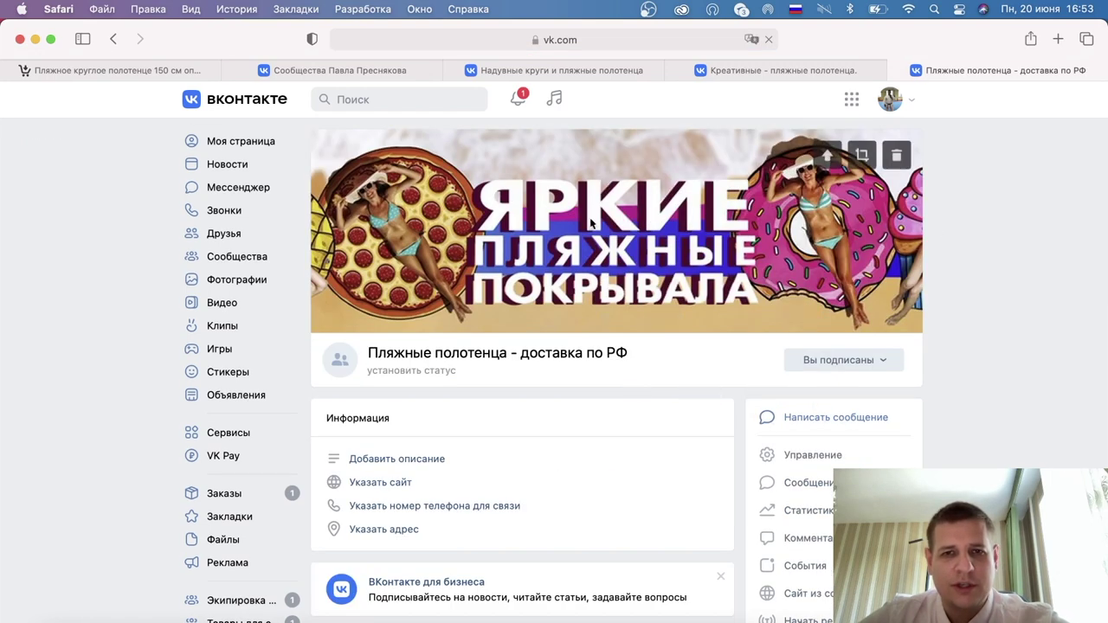
pyautogui.moveTo(322, 364)
pyautogui.click(343, 399)
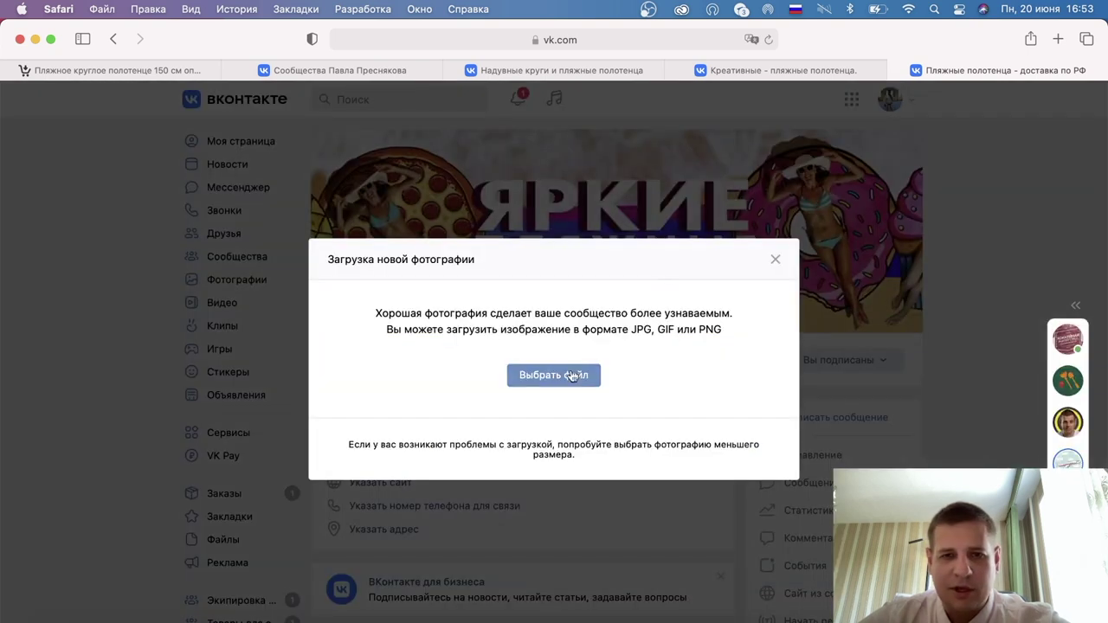
pyautogui.click(554, 374)
pyautogui.scroll(-3, 630, 383)
pyautogui.doubleClick(561, 394)
pyautogui.scroll(-2, 554, 389)
pyautogui.moveTo(693, 489); pyautogui.dragTo(785, 582)
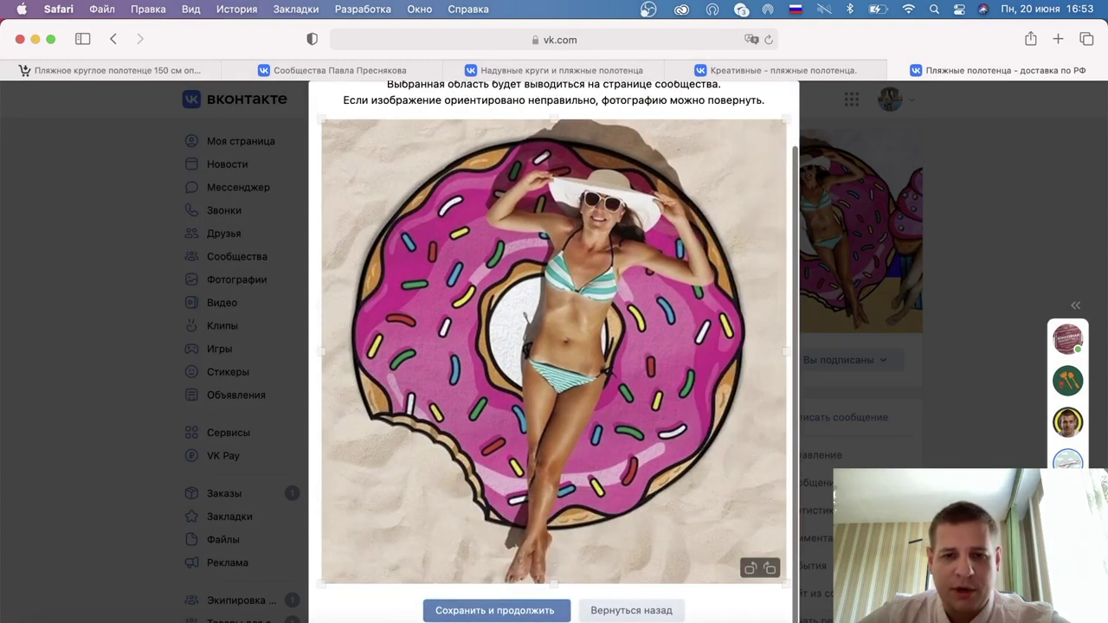
pyautogui.click(542, 609)
# Step: Expand the thumbnail area to the whole donut towel picture, save it and finish without publishing a post
pyautogui.moveTo(498, 396); pyautogui.dragTo(483, 381)
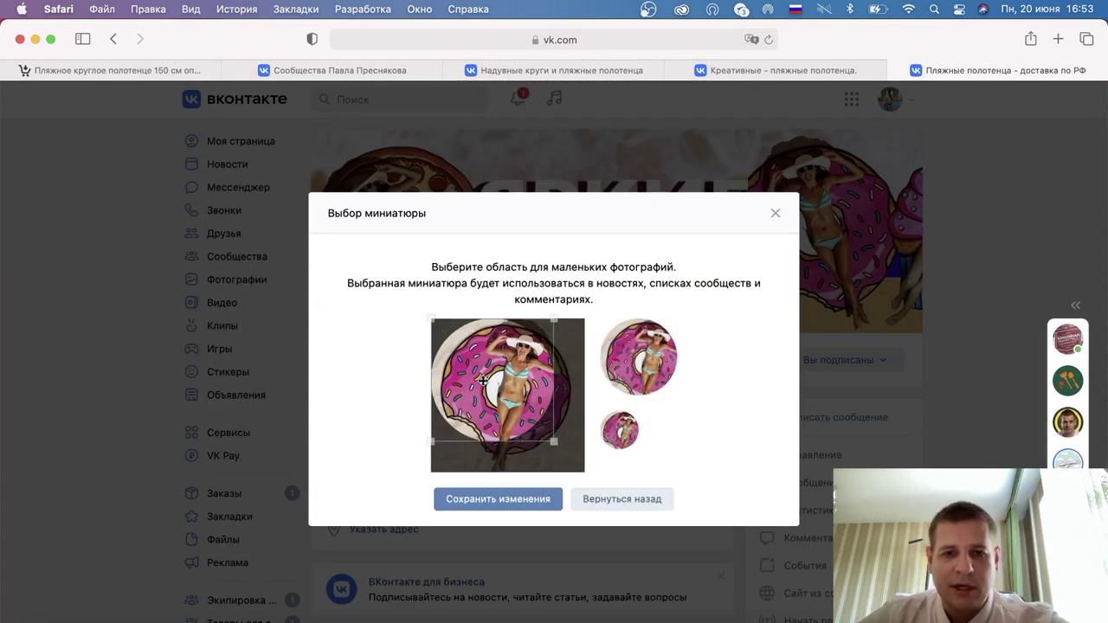
pyautogui.moveTo(554, 442); pyautogui.dragTo(724, 517)
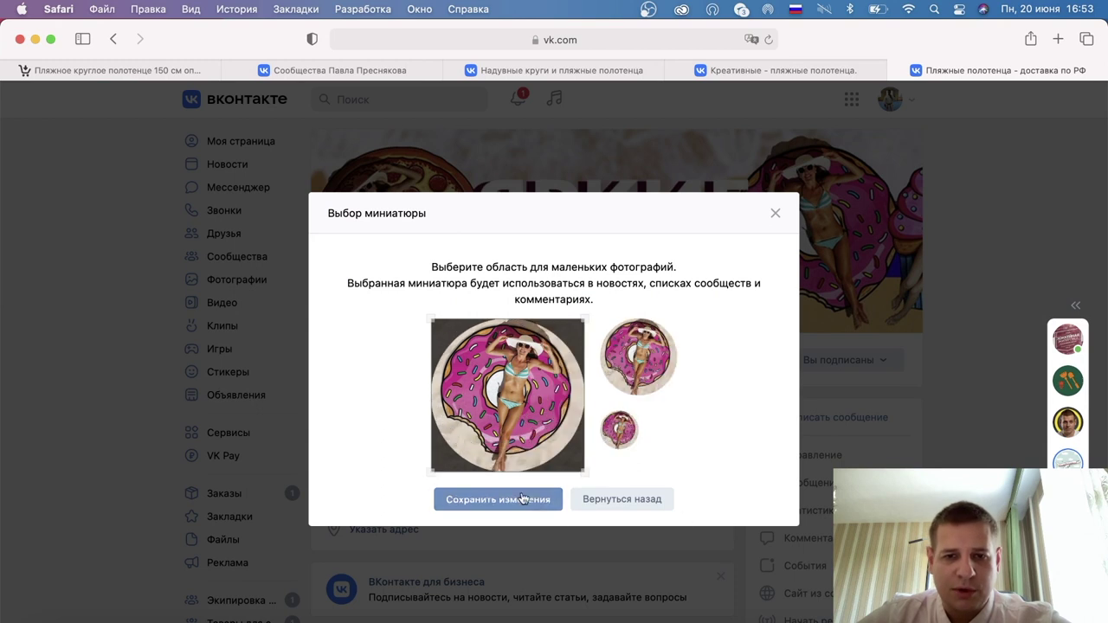
pyautogui.click(496, 499)
pyautogui.click(497, 511)
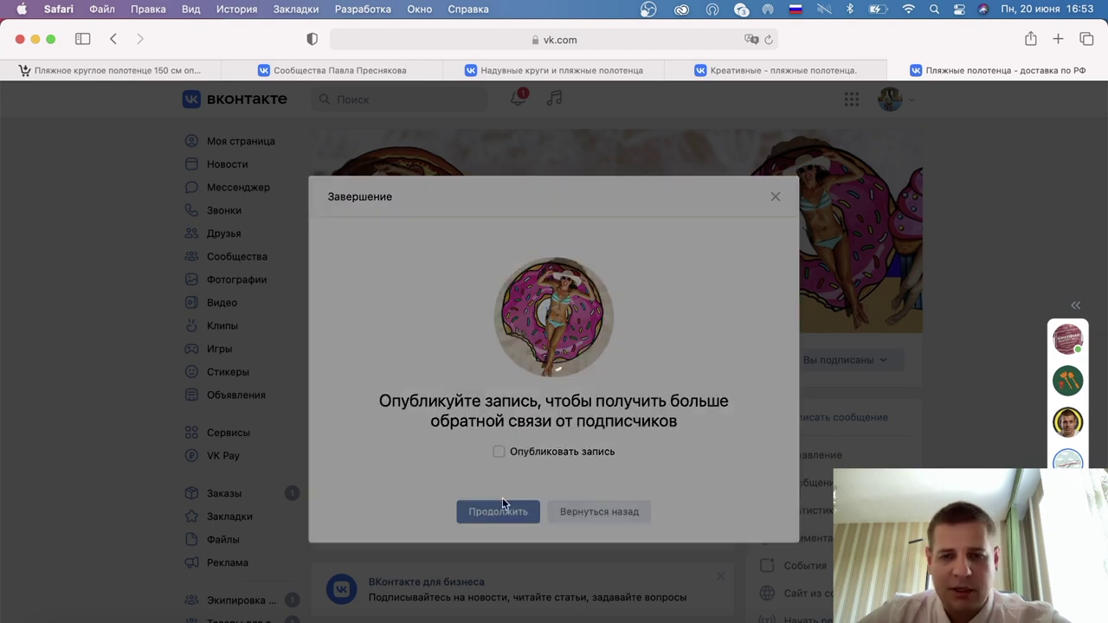
# Step: Look over the community page, including its name, status, description, address, goods section and the post with towel photos
pyautogui.scroll(-2, 624, 225)
pyautogui.scroll(-6, 624, 225)
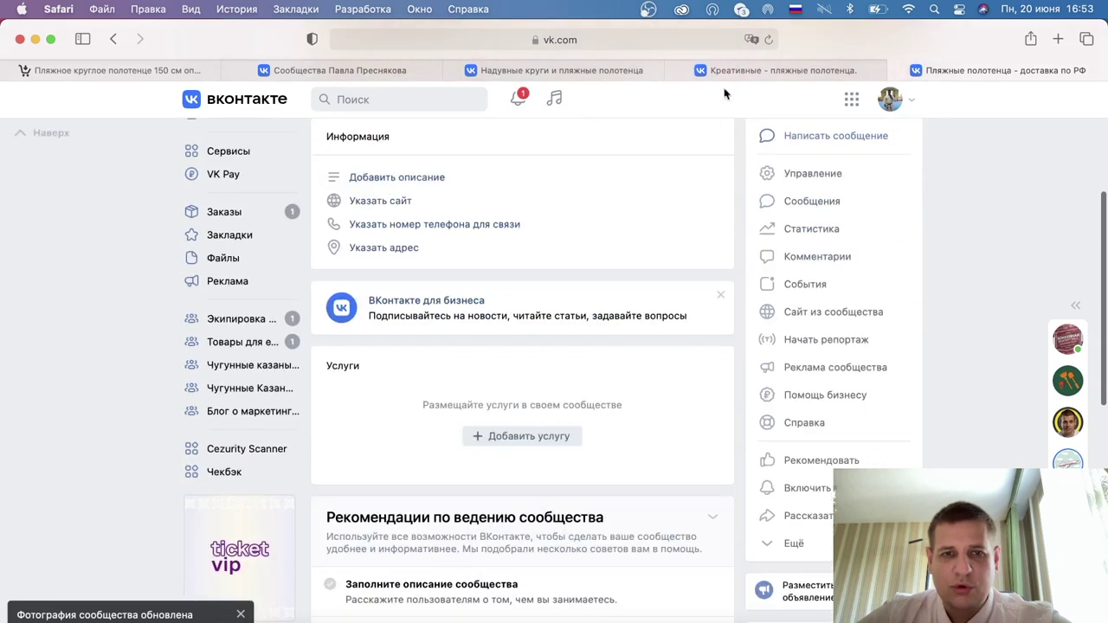
pyautogui.scroll(8, 667, 225)
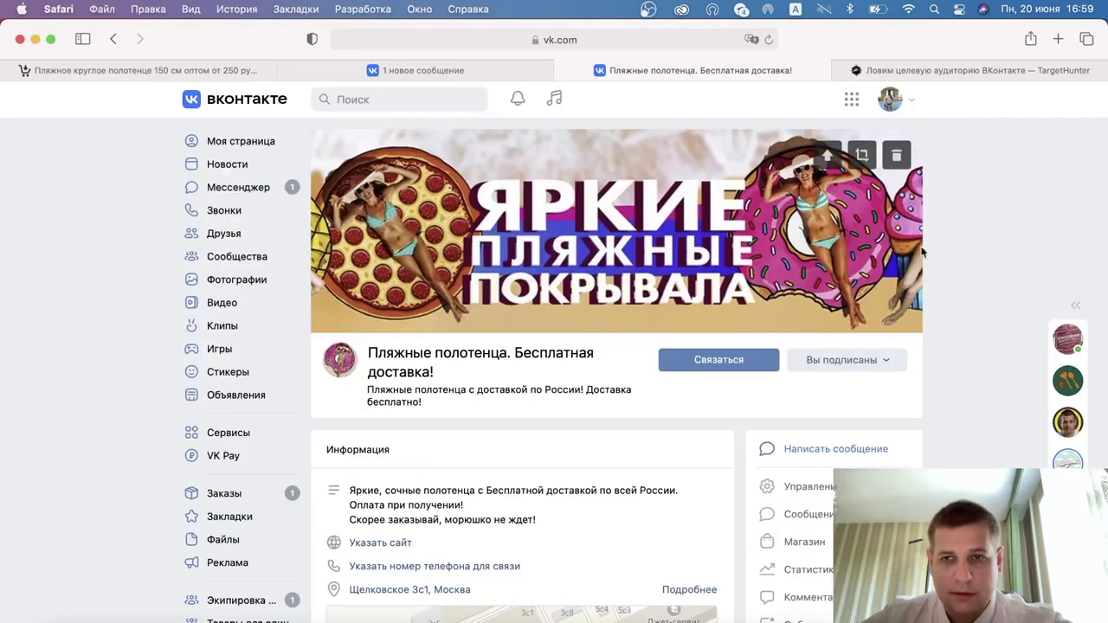
pyautogui.scroll(-10, 953, 245)
pyautogui.scroll(10, 953, 244)
pyautogui.scroll(2, 953, 247)
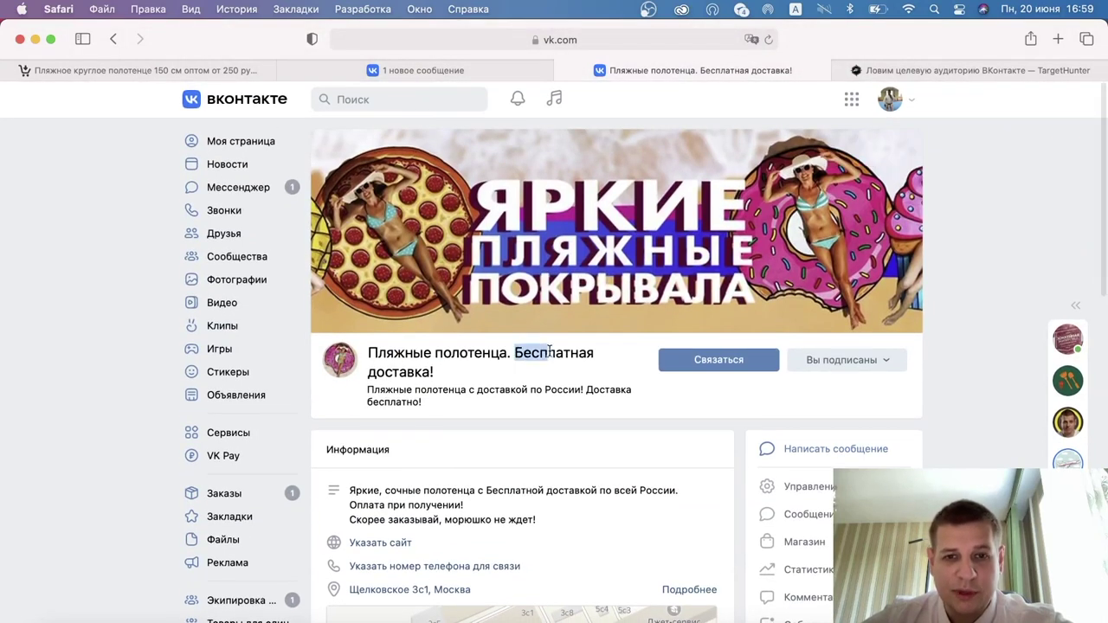
pyautogui.click(504, 397)
pyautogui.click(939, 257)
pyautogui.scroll(-10, 940, 257)
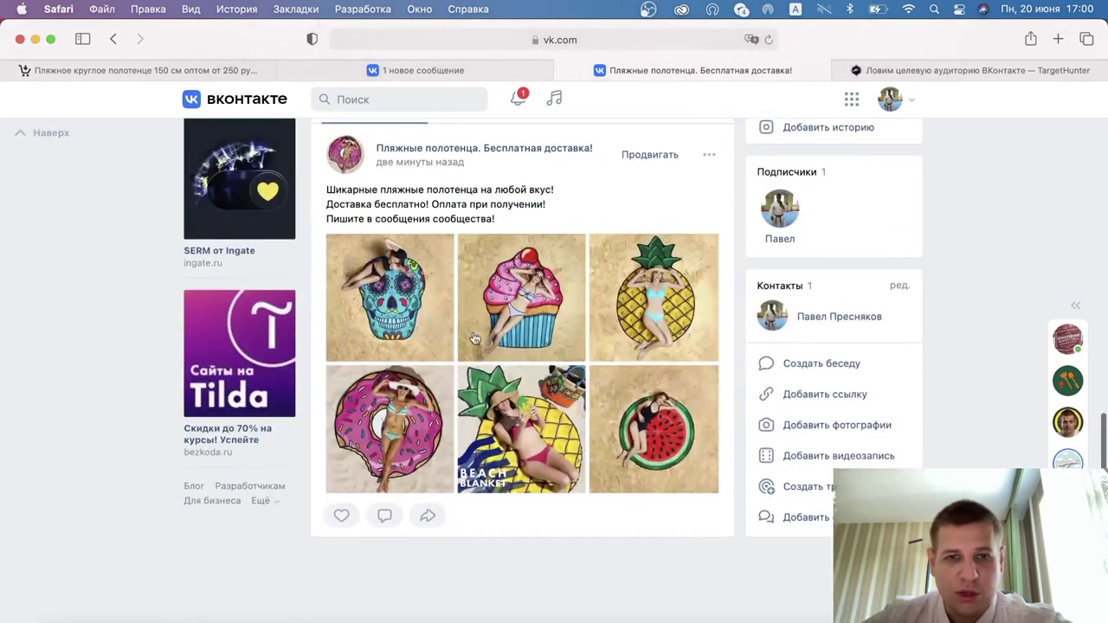
pyautogui.scroll(10, 611, 337)
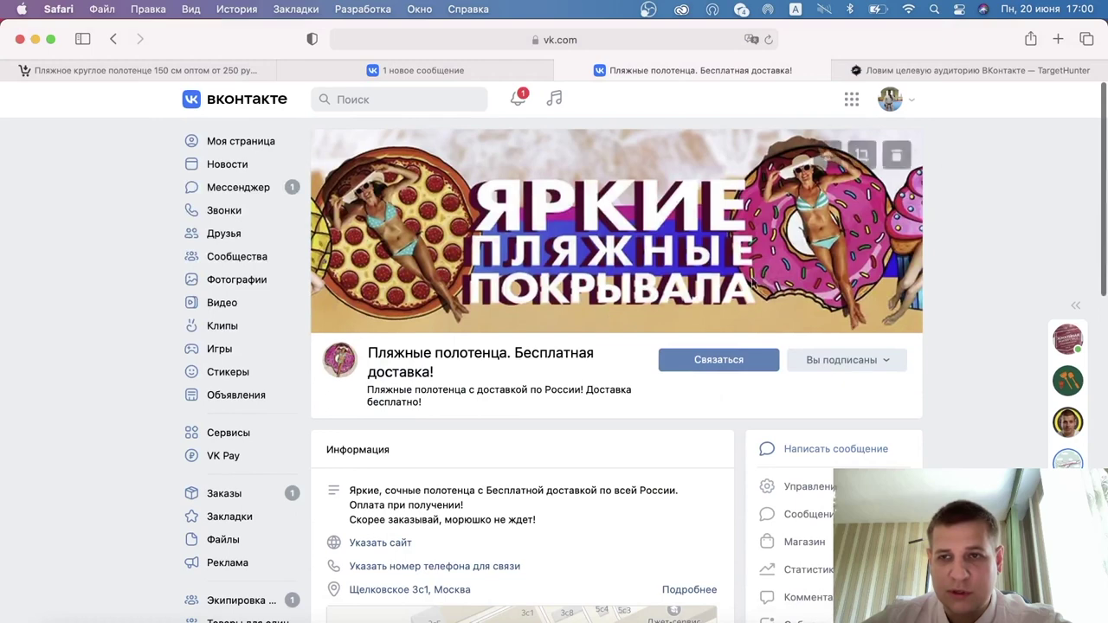
pyautogui.scroll(-10, 823, 175)
pyautogui.scroll(10, 823, 175)
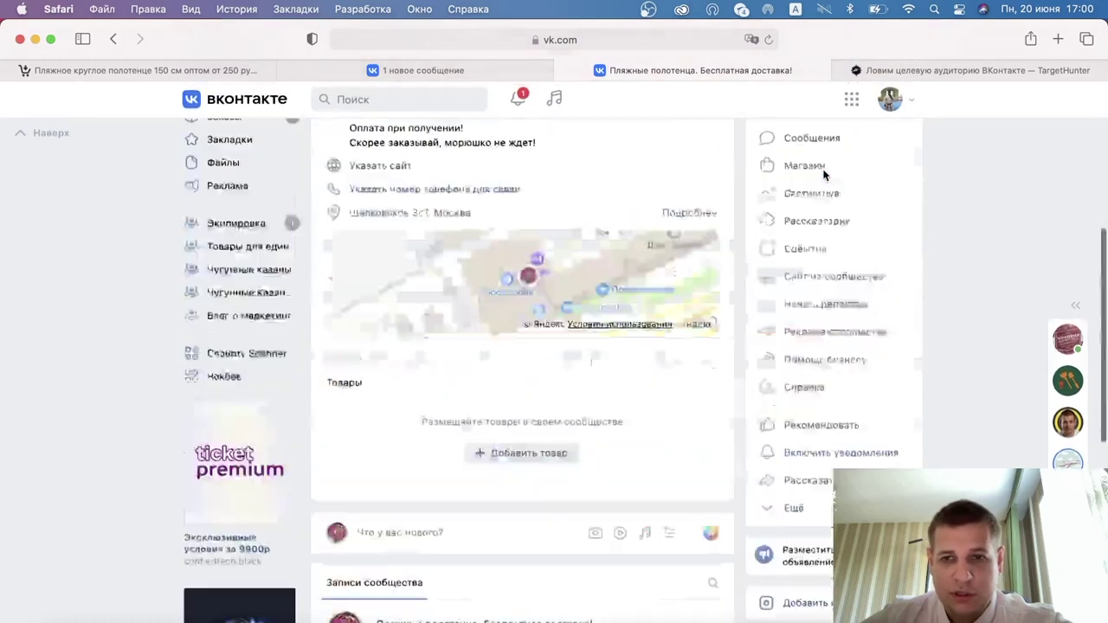
# Step: Switch to TargetHunter and activate the 199 ₽ tariff for 2 days
pyautogui.click(927, 73)
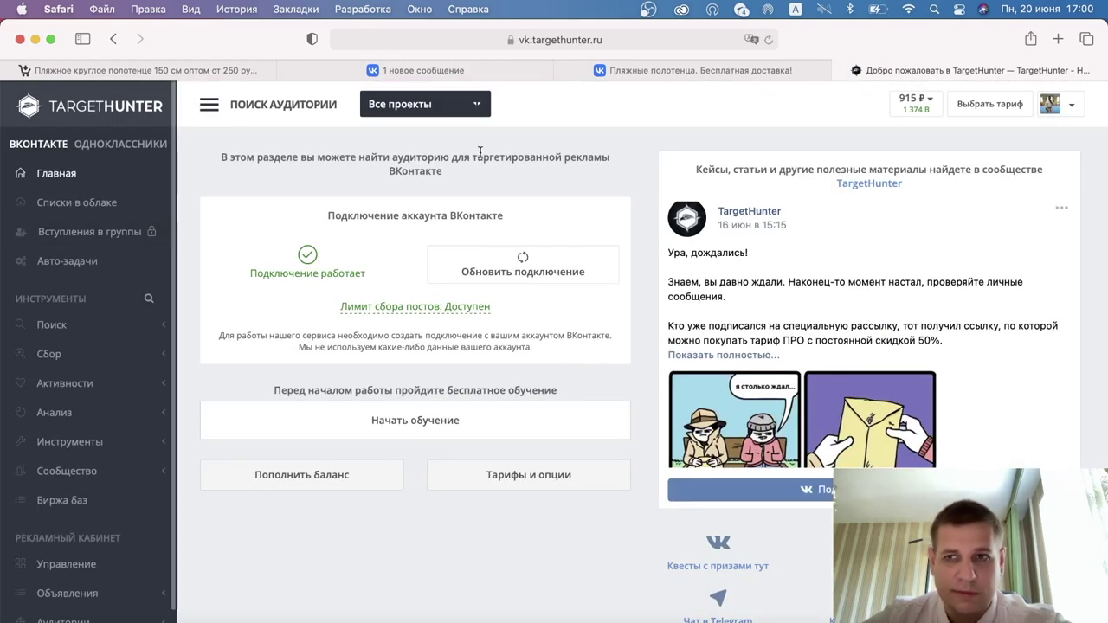
pyautogui.click(976, 112)
pyautogui.scroll(-10, 719, 317)
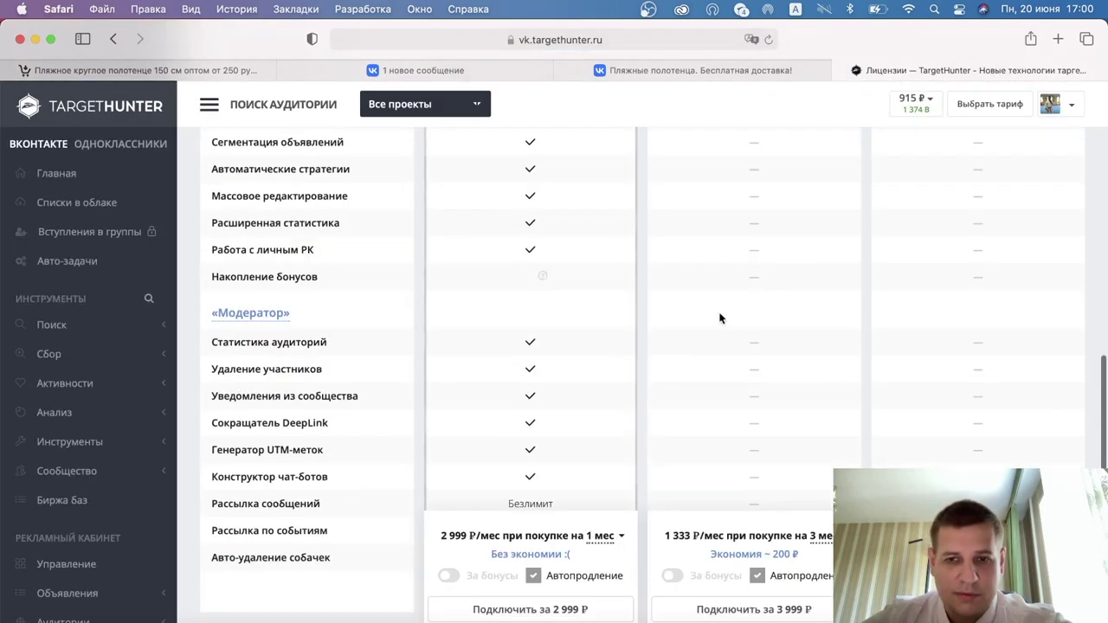
pyautogui.click(824, 541)
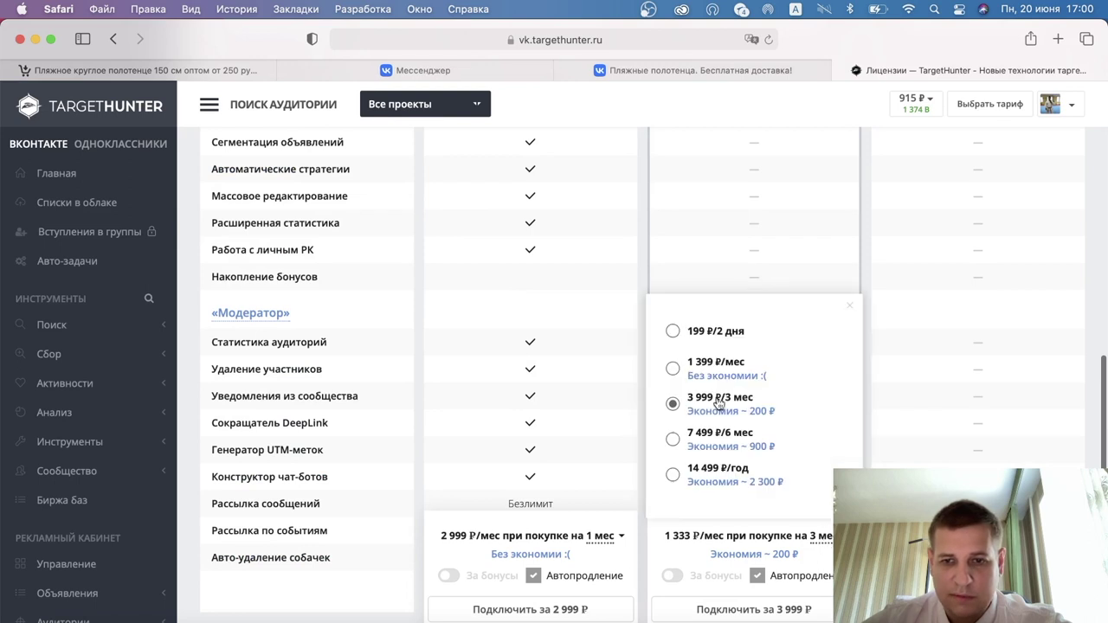
pyautogui.click(697, 342)
pyautogui.click(742, 609)
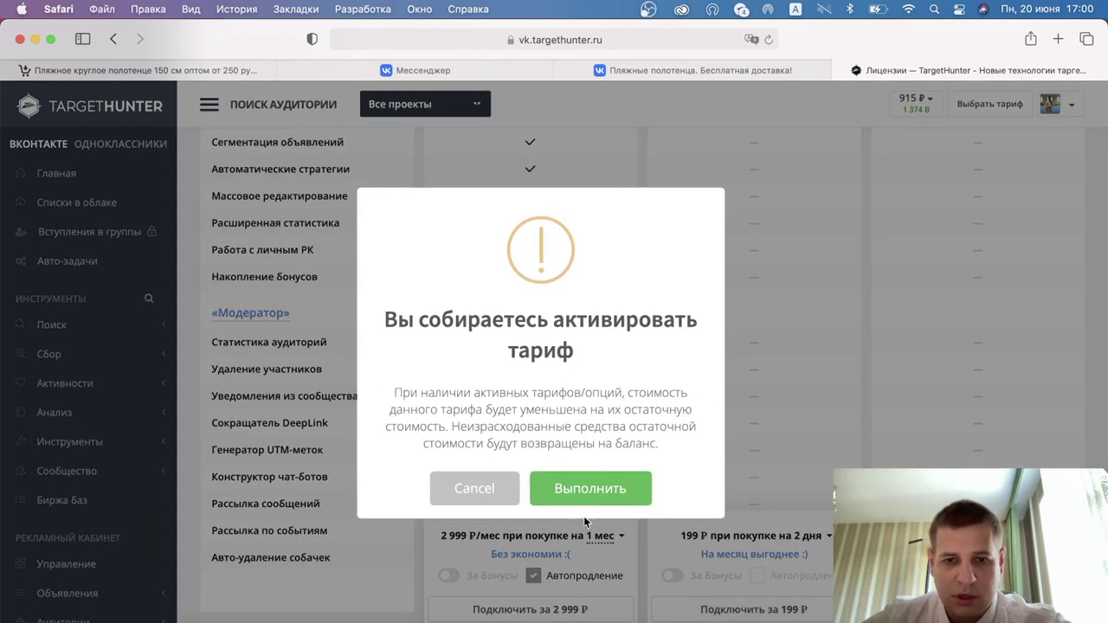
pyautogui.click(576, 502)
# Step: Open the community search by key phrase and enter the phrase «пляжные полотенца»
pyautogui.click(98, 329)
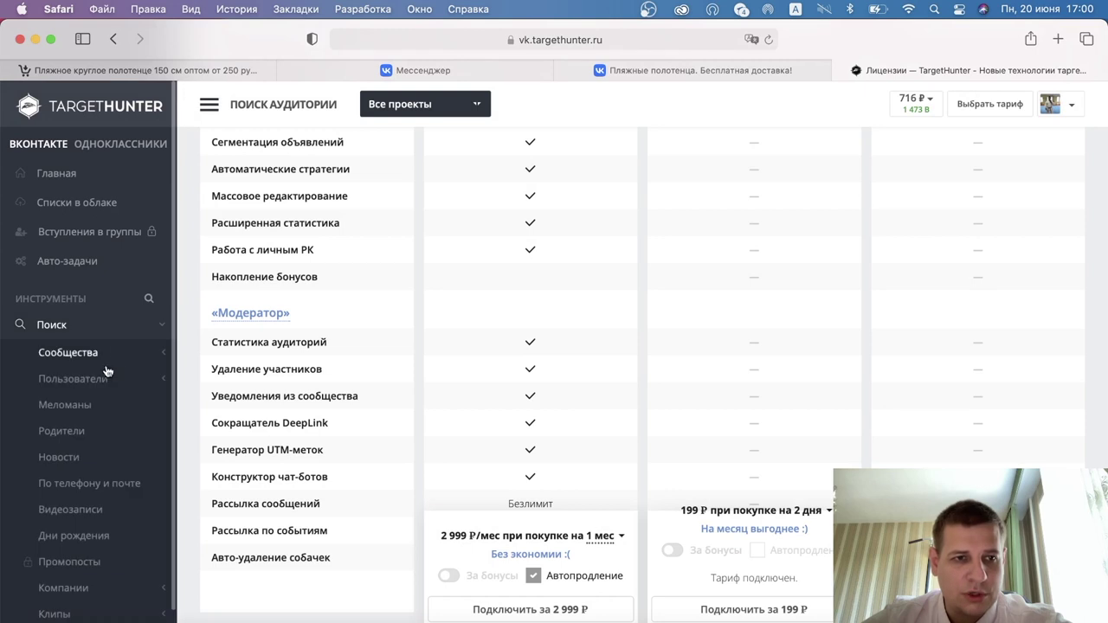
pyautogui.click(69, 353)
pyautogui.click(102, 381)
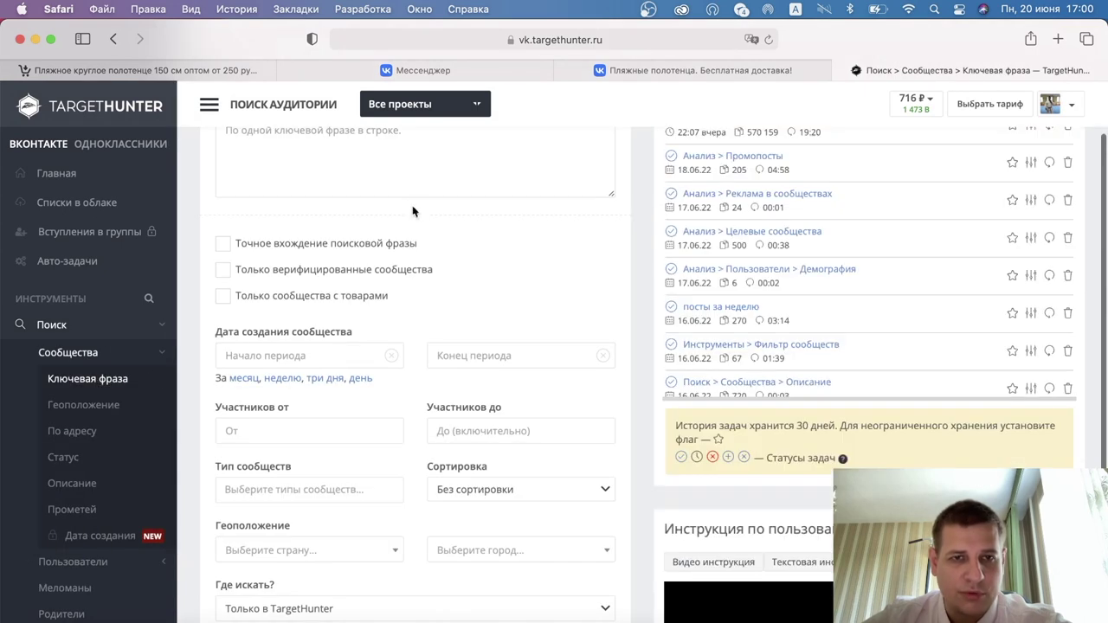
pyautogui.click(338, 264)
pyautogui.write('gkz')
pyautogui.press('BackSpace')
pyautogui.press('BackSpace')
pyautogui.press('BackSpace')
pyautogui.hotkey('ctrl', 'space')
pyautogui.write('пл')
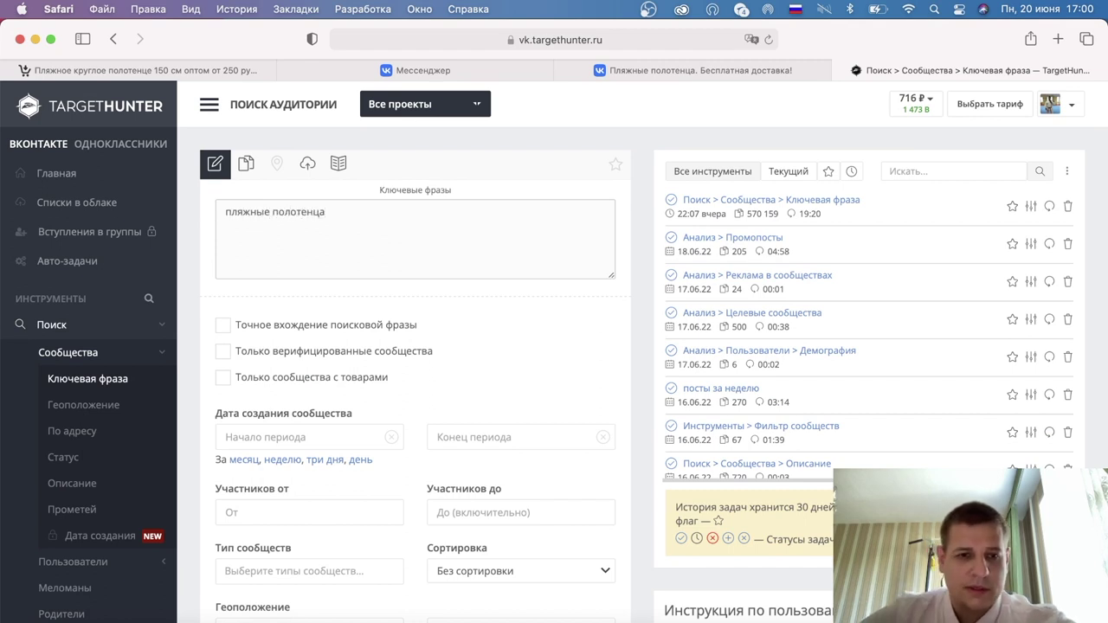
# Step: Set the minimum number of members to 500, set the search scope to «Везде» and start the community search
pyautogui.scroll(-1, 253, 362)
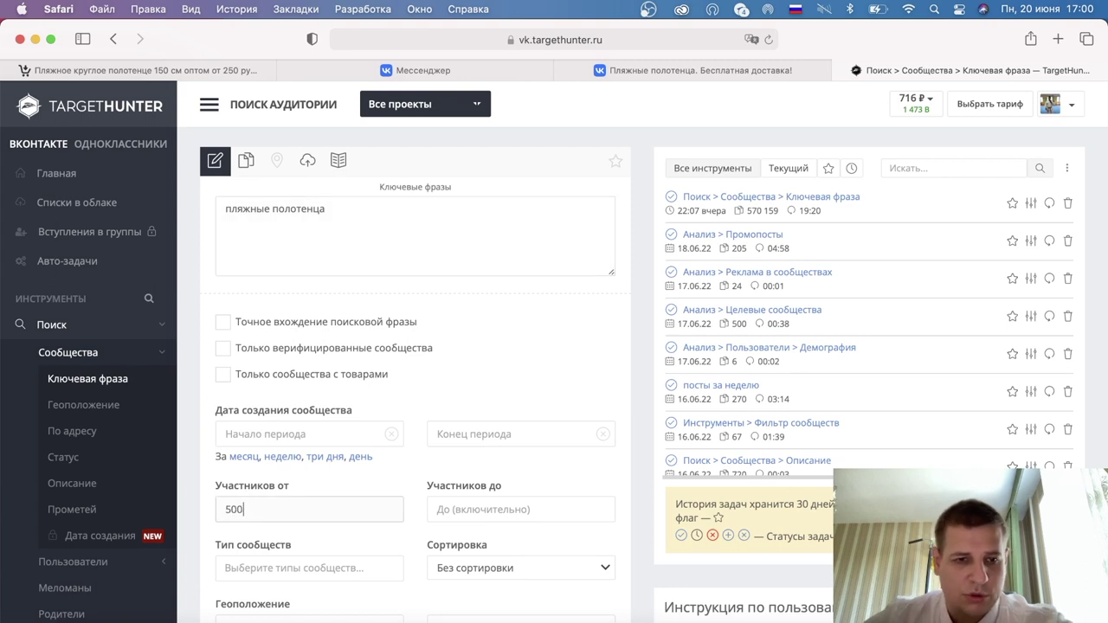
pyautogui.scroll(-5, 346, 489)
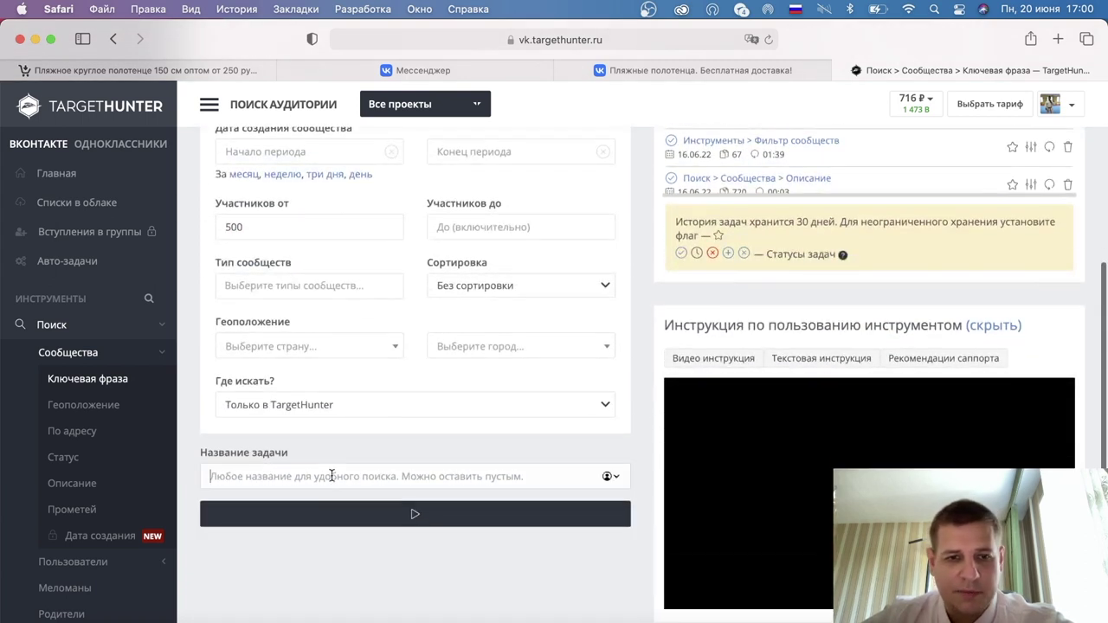
pyautogui.click(297, 404)
pyautogui.click(286, 366)
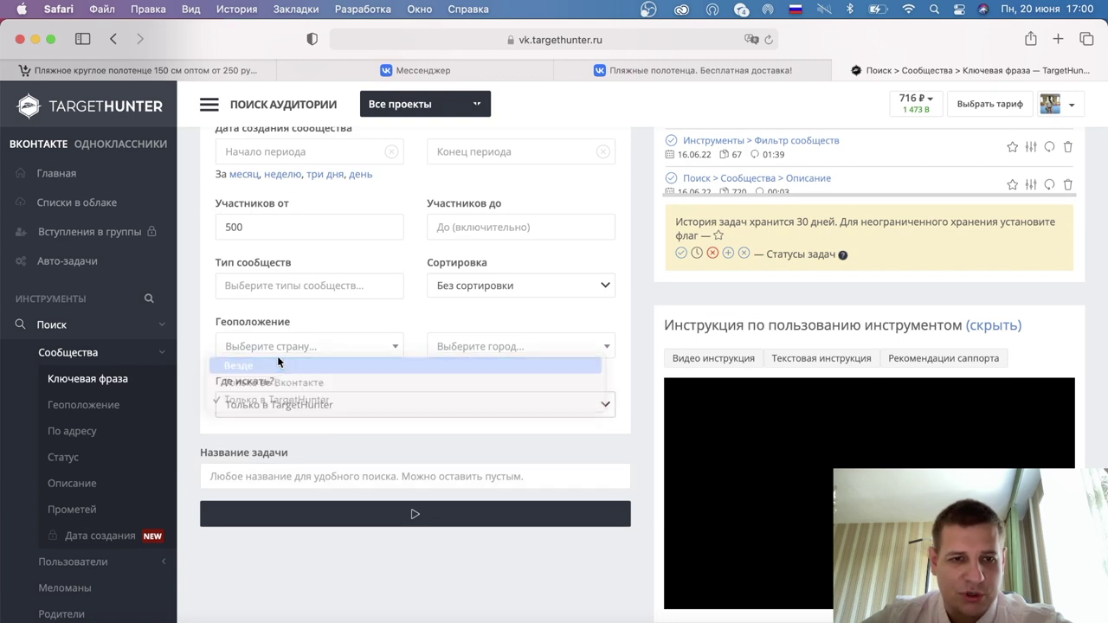
pyautogui.click(316, 514)
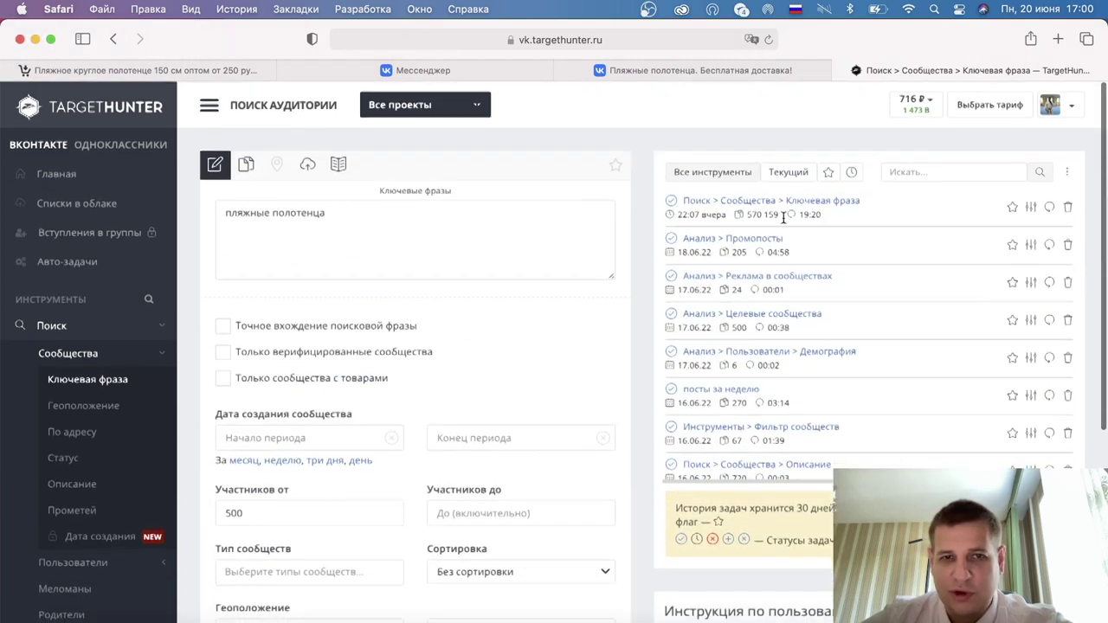
# Step: Glance at the wholesale towel product page, return to the key phrase search and check the status of the submitted task
pyautogui.click(188, 73)
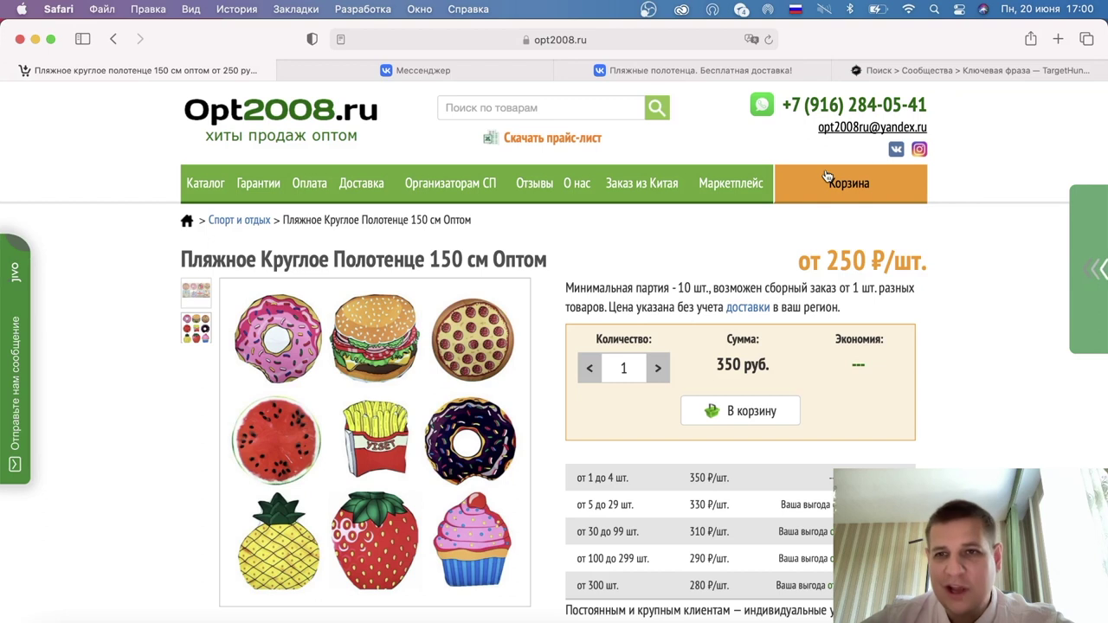
pyautogui.click(875, 70)
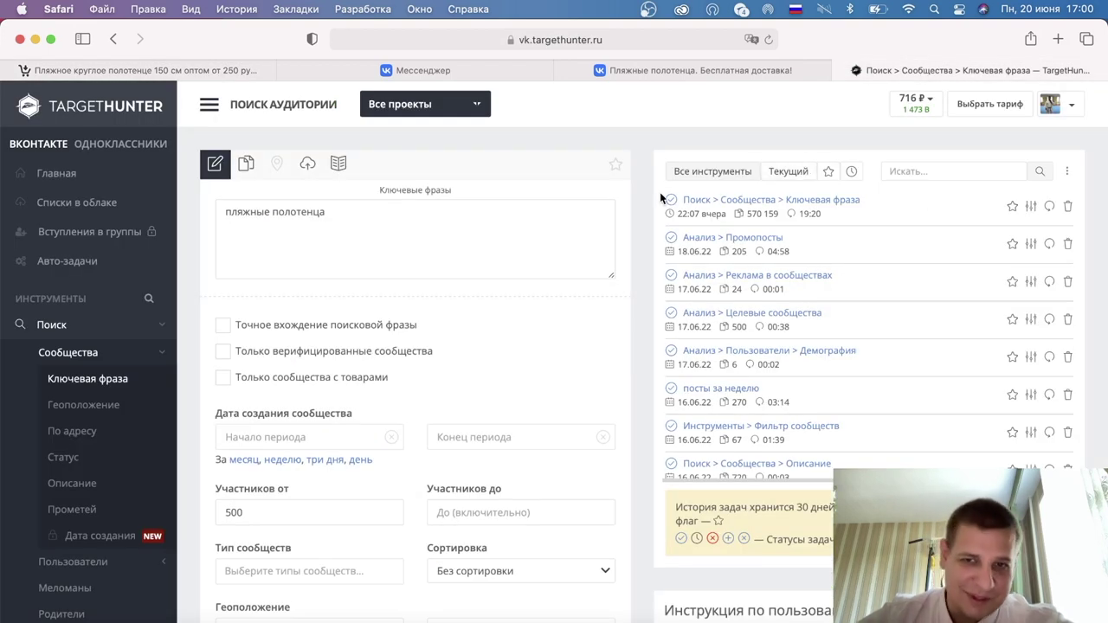
pyautogui.scroll(-5, 660, 192)
pyautogui.scroll(5, 660, 192)
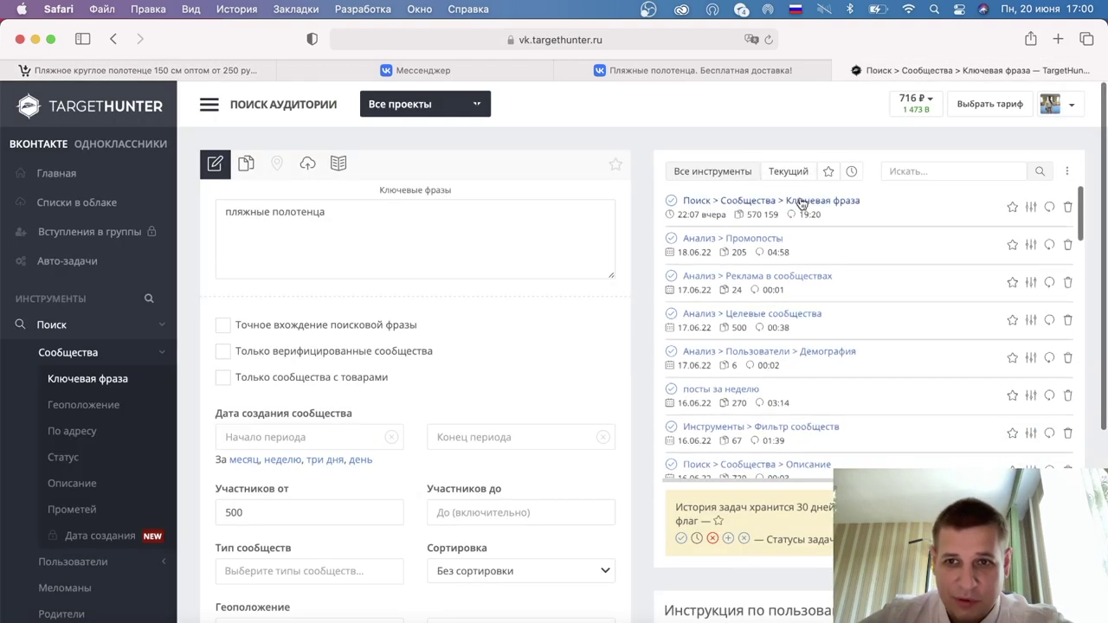
pyautogui.scroll(-8, 627, 256)
pyautogui.scroll(3, 390, 487)
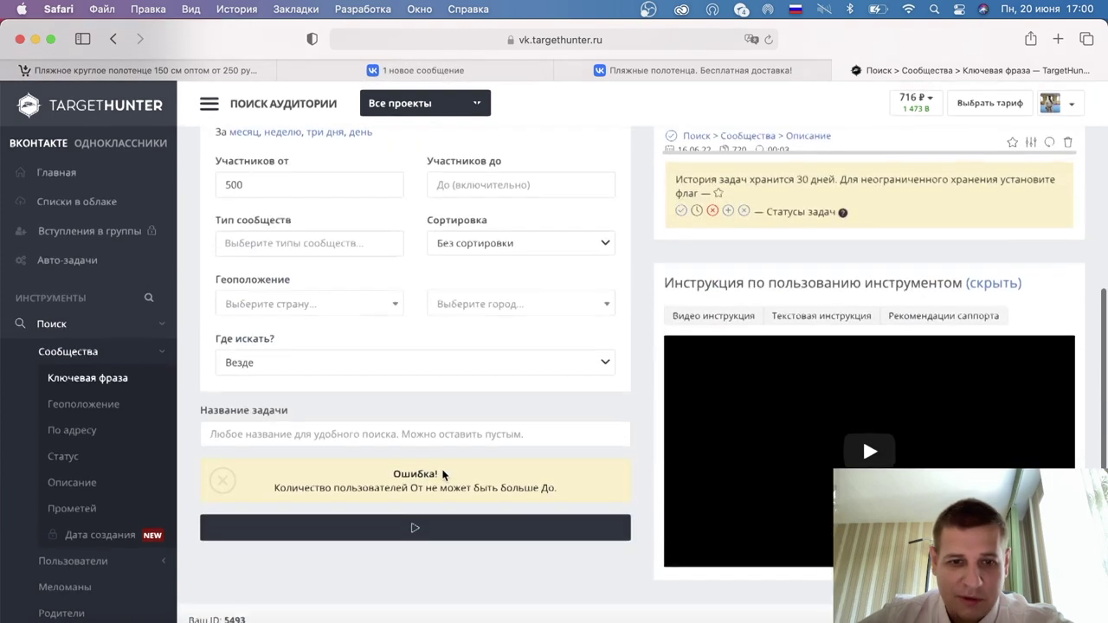
# Step: Clear the minimum number of members and start the community search for «пляжные полотенца» again
pyautogui.scroll(2, 390, 488)
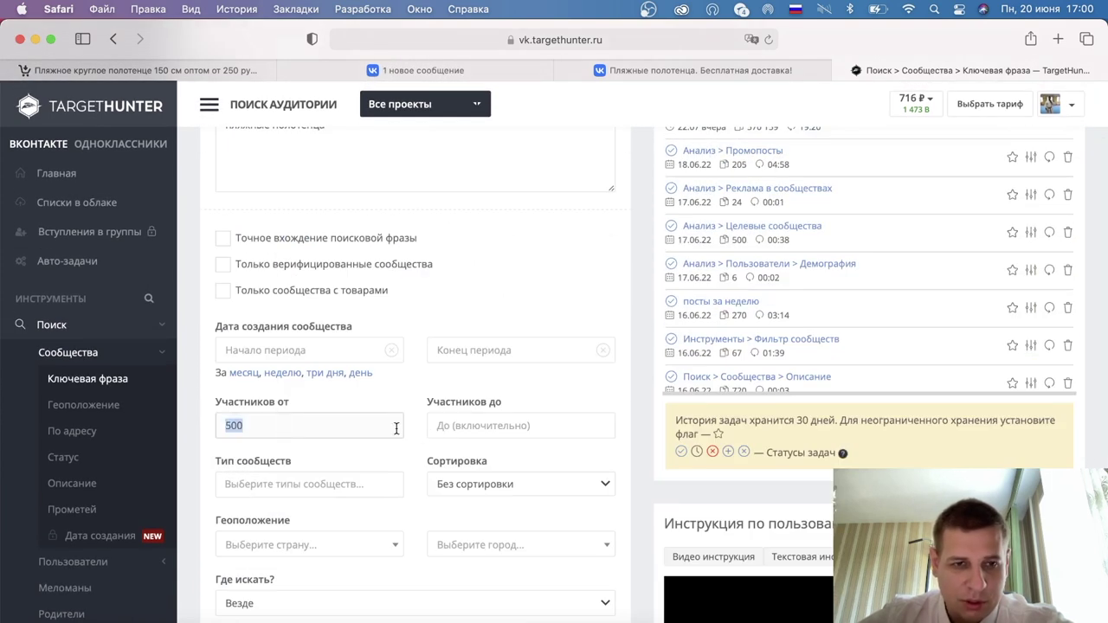
pyautogui.scroll(-4, 446, 419)
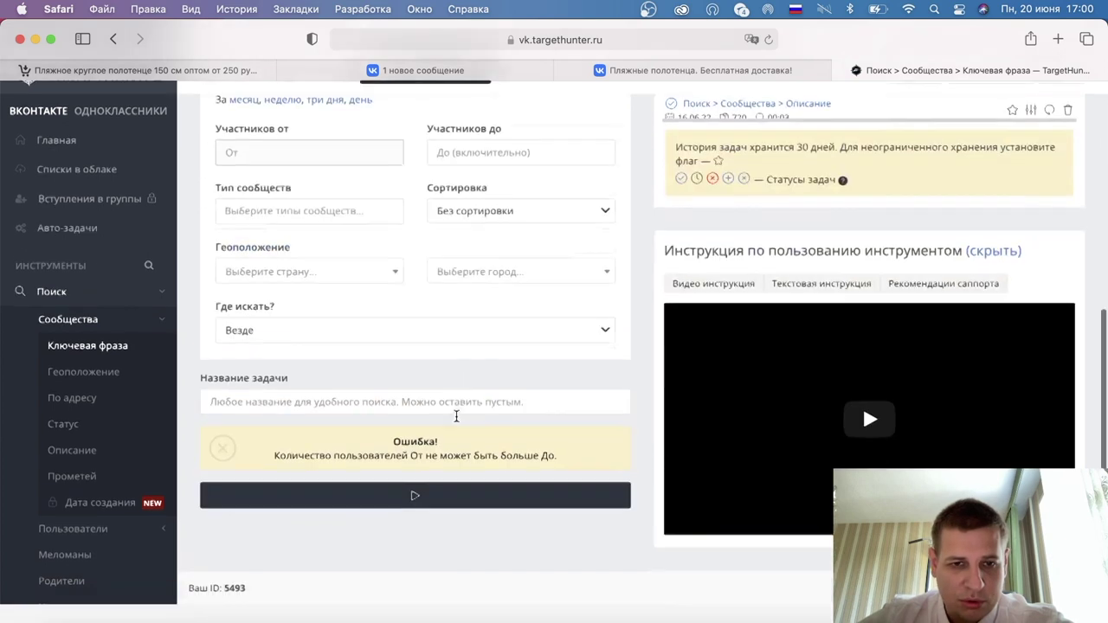
pyautogui.scroll(1, 446, 419)
pyautogui.click(539, 505)
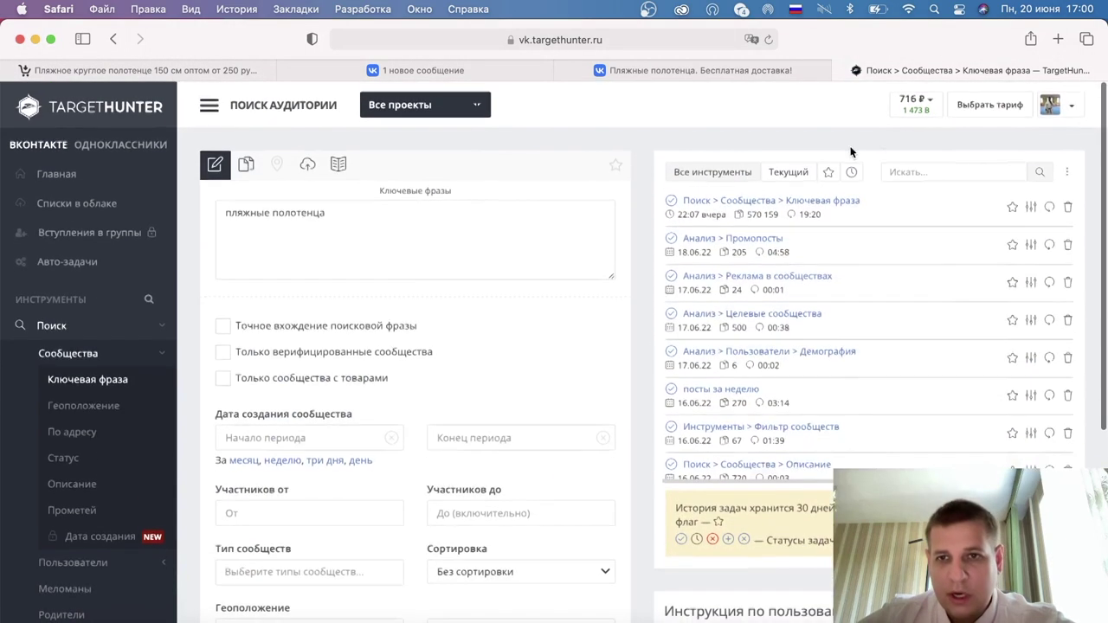
# Step: Open the Sima-Land site in a new tab and search it for «пляжные полотенца»
pyautogui.click(1060, 39)
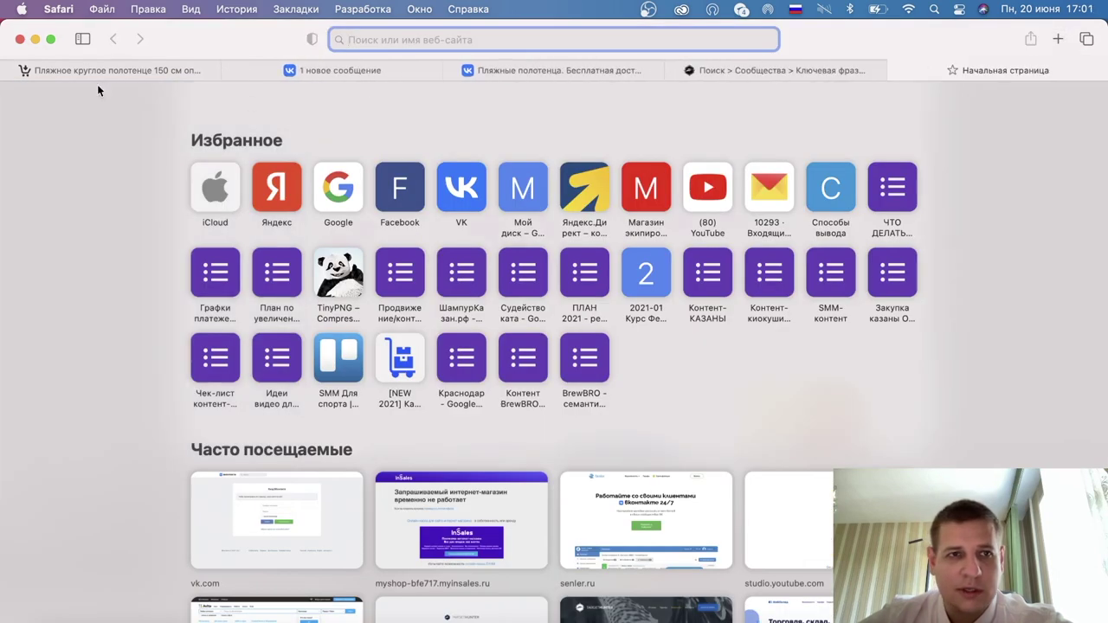
pyautogui.write('sima')
pyautogui.press('Return')
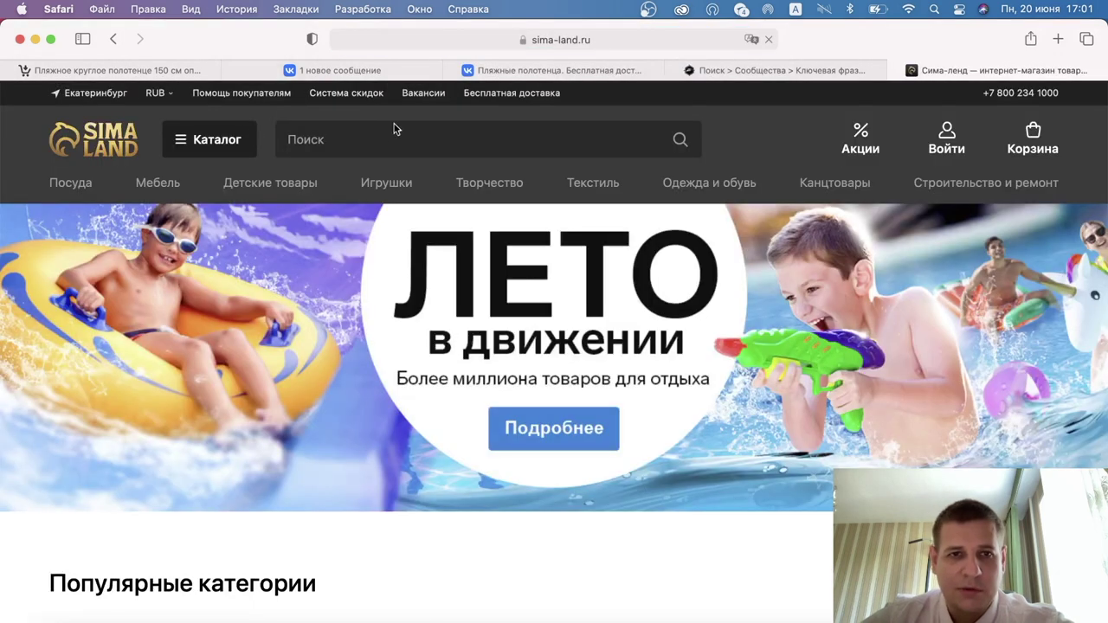
pyautogui.click(368, 135)
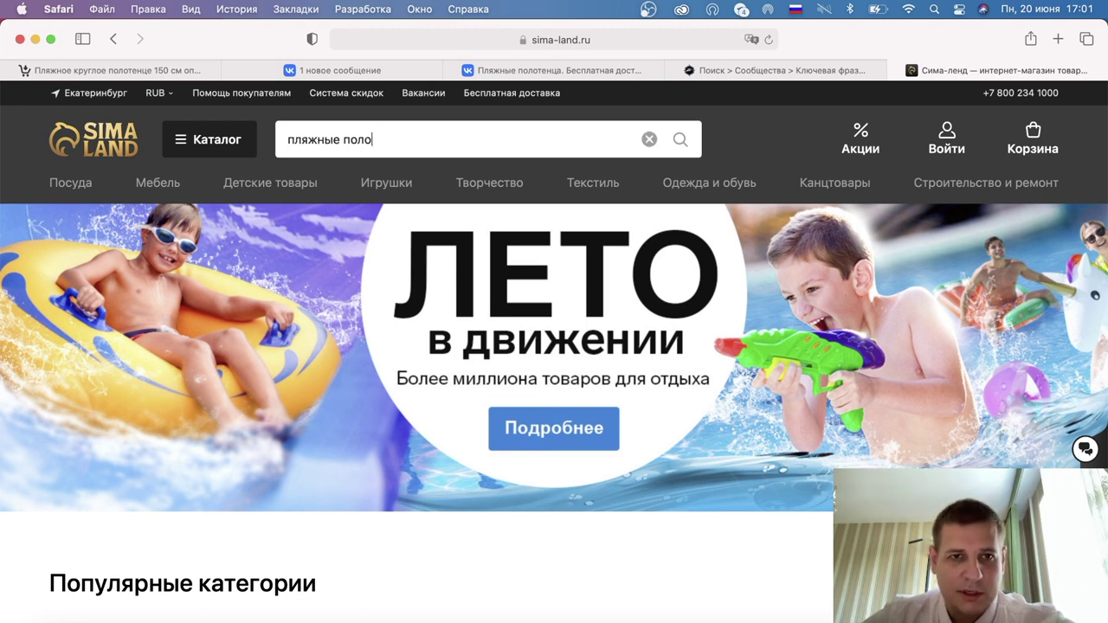
pyautogui.press('Return')
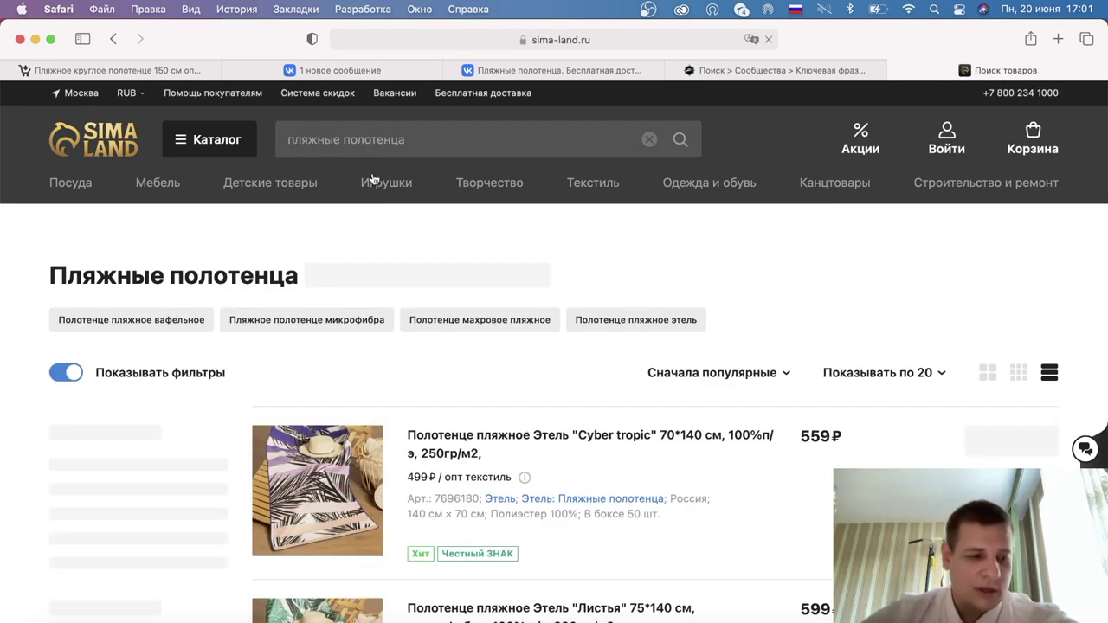
# Step: Examine the beach towel listings on Sima-Land for designs, sizes and retail and wholesale prices
pyautogui.scroll(-3, 741, 299)
pyautogui.scroll(-10, 740, 299)
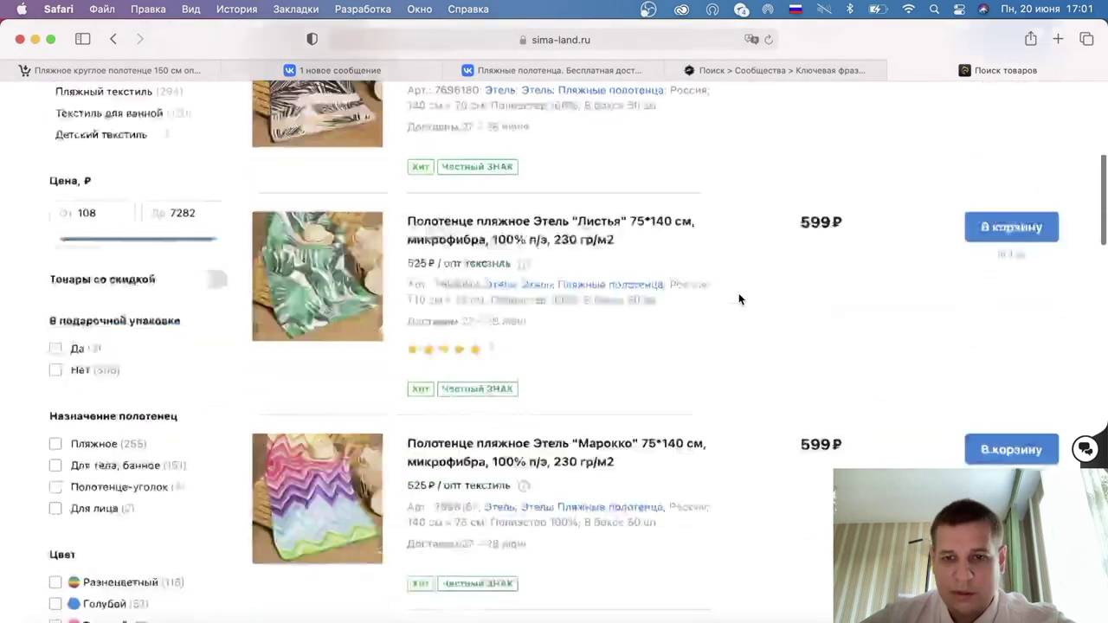
pyautogui.scroll(-12, 396, 426)
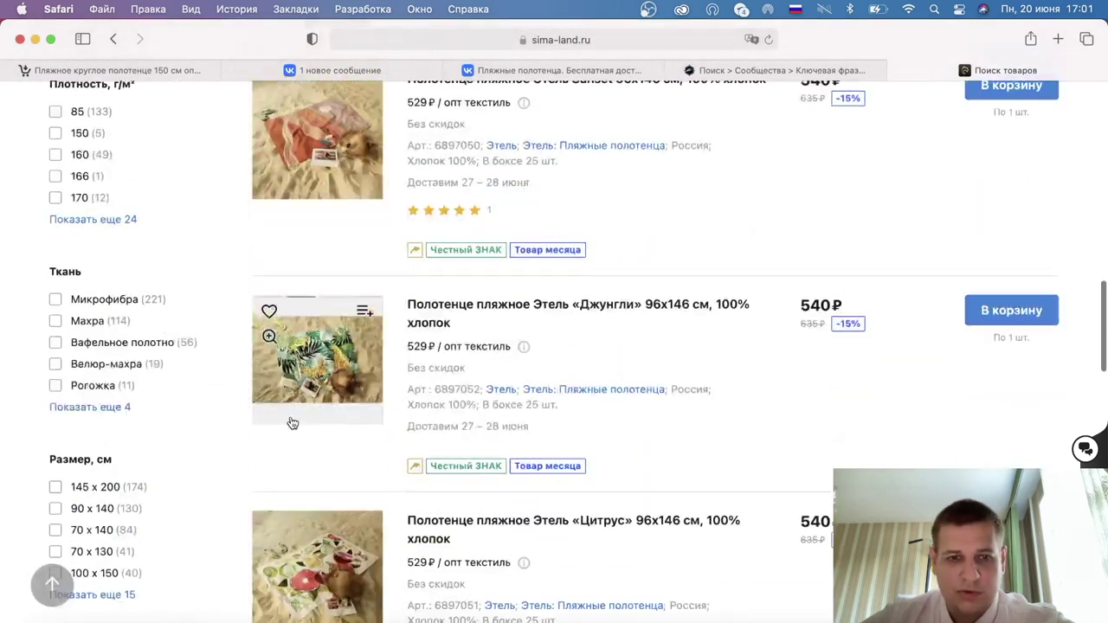
pyautogui.scroll(-5, 522, 260)
pyautogui.scroll(8, 527, 259)
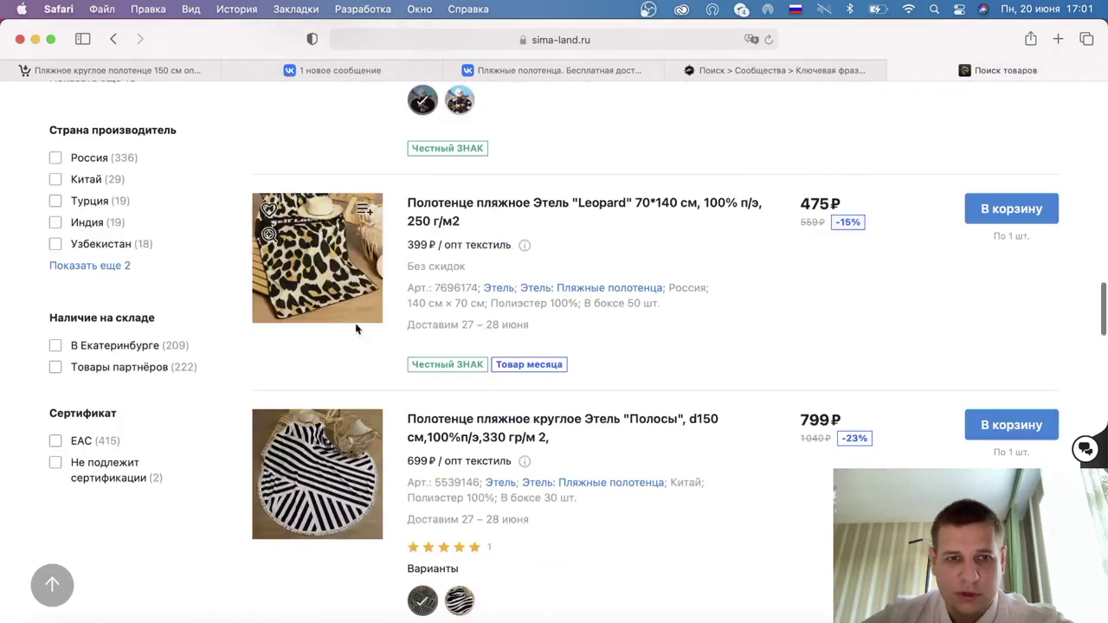
pyautogui.scroll(-3, 513, 497)
pyautogui.scroll(-12, 514, 498)
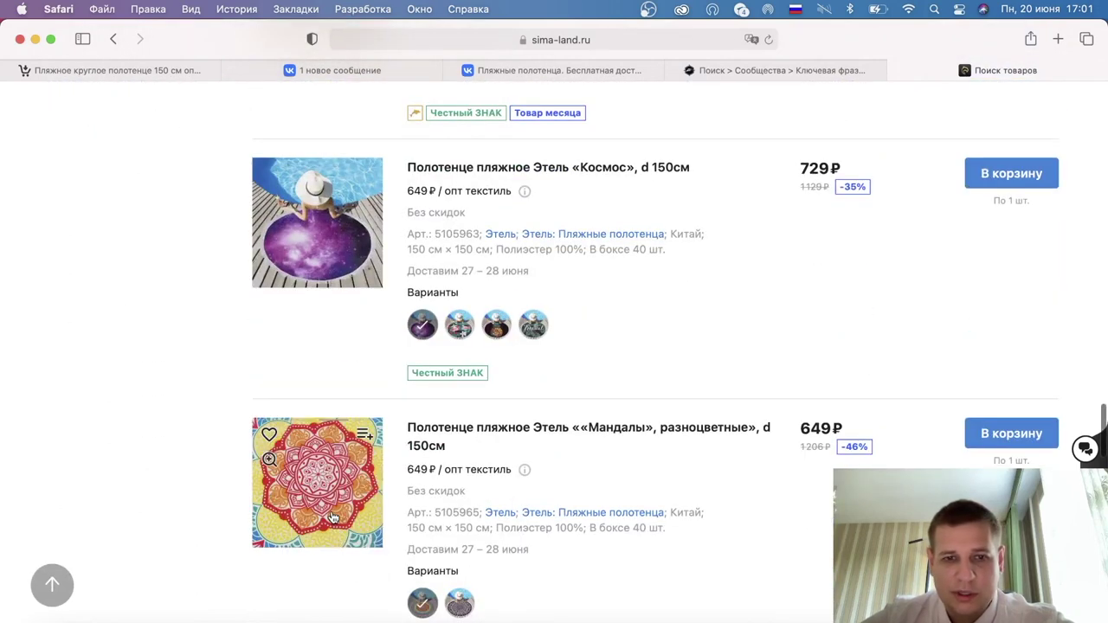
pyautogui.scroll(-7, 574, 403)
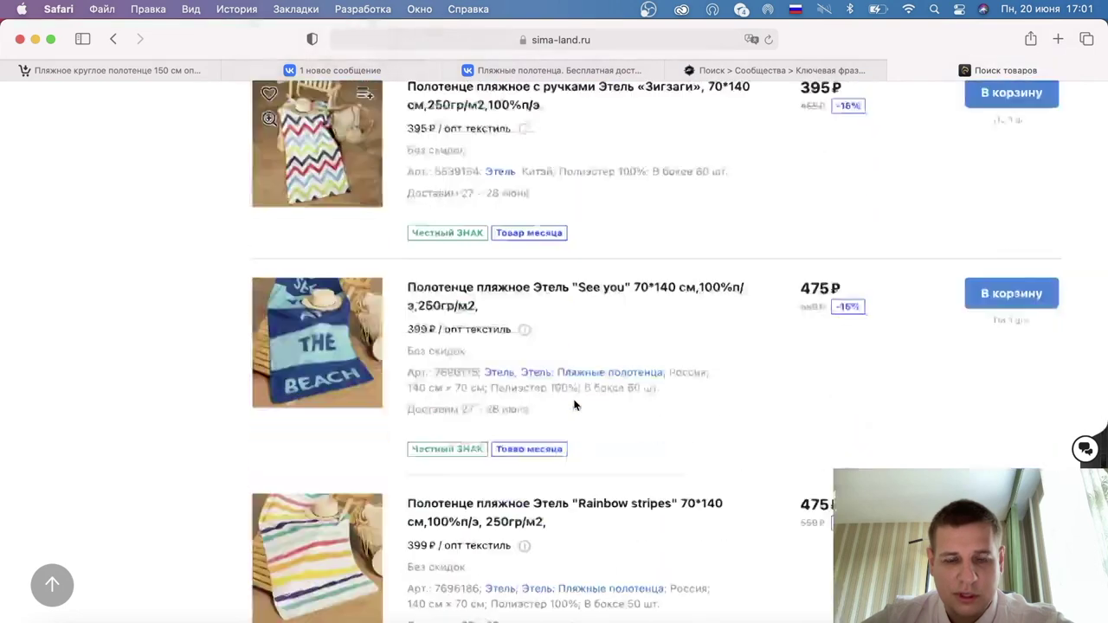
pyautogui.scroll(7, 574, 403)
pyautogui.scroll(4, 845, 225)
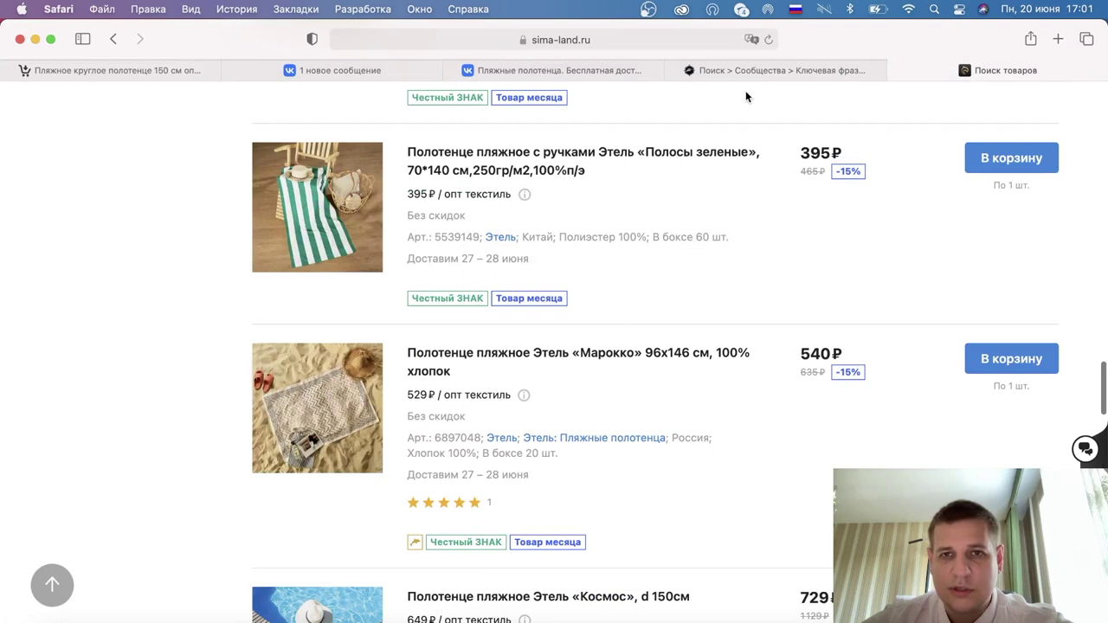
# Step: Return to TargetHunter, review the communities found by the newest key phrase search, and close the results
pyautogui.click(736, 66)
pyautogui.click(783, 199)
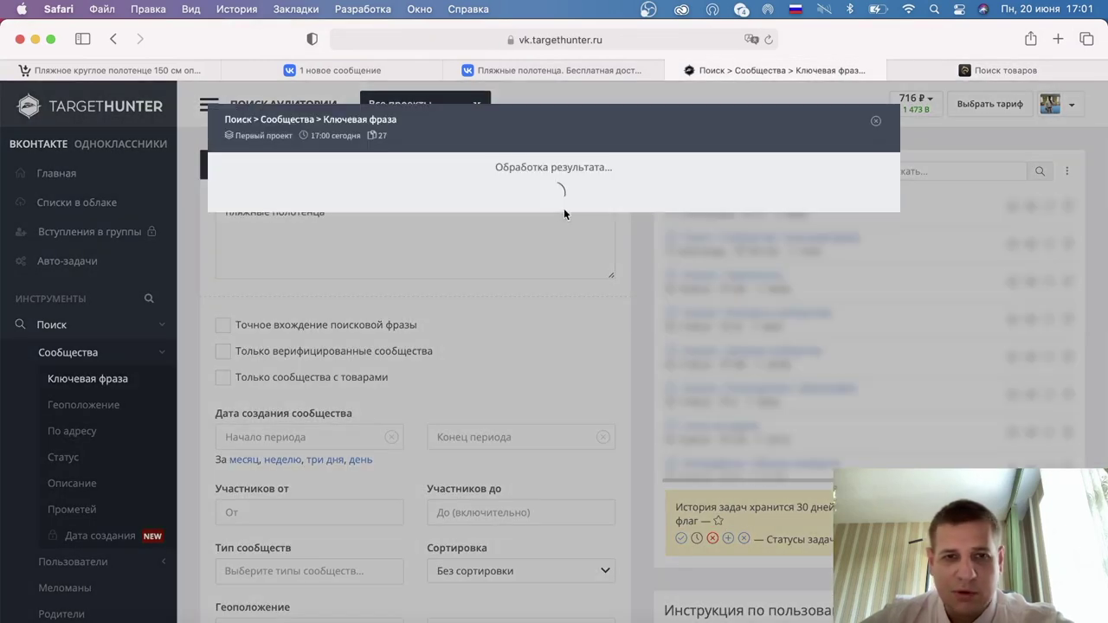
pyautogui.scroll(-5, 605, 239)
pyautogui.scroll(-10, 605, 236)
pyautogui.scroll(15, 605, 236)
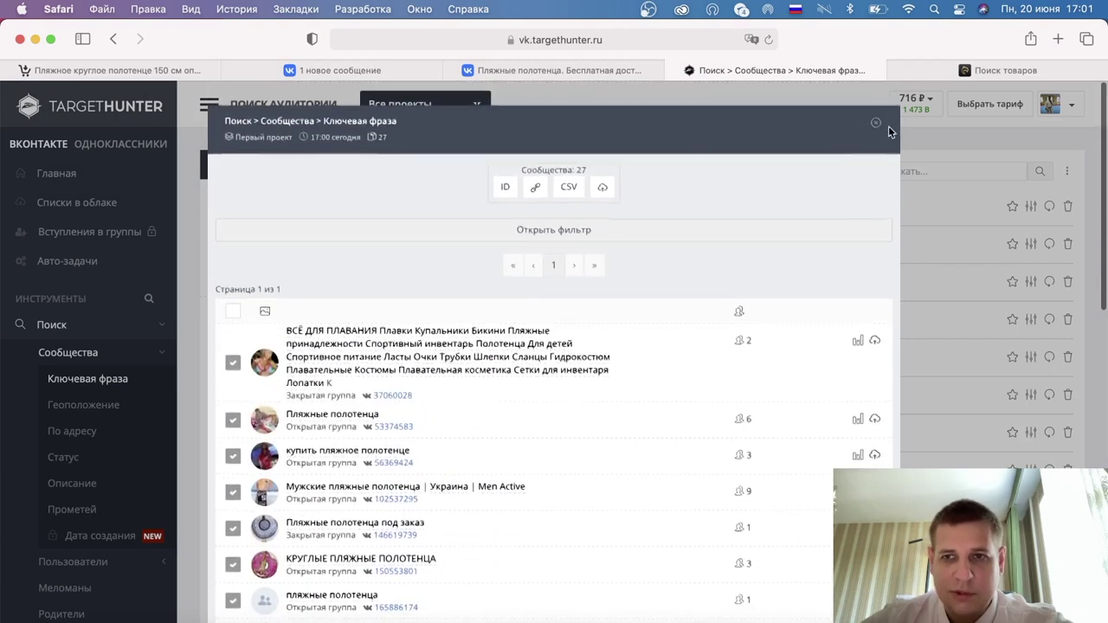
pyautogui.click(876, 123)
# Step: Start a community search by description for the phrase «пляжные полотенца»
pyautogui.click(70, 482)
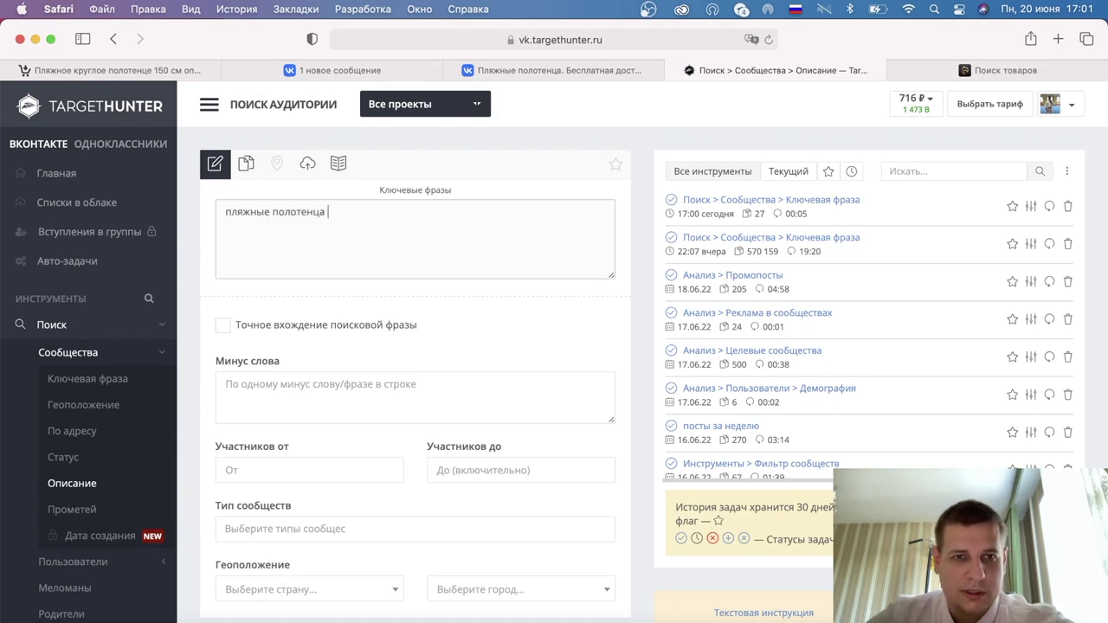
pyautogui.scroll(-5, 419, 260)
pyautogui.click(291, 494)
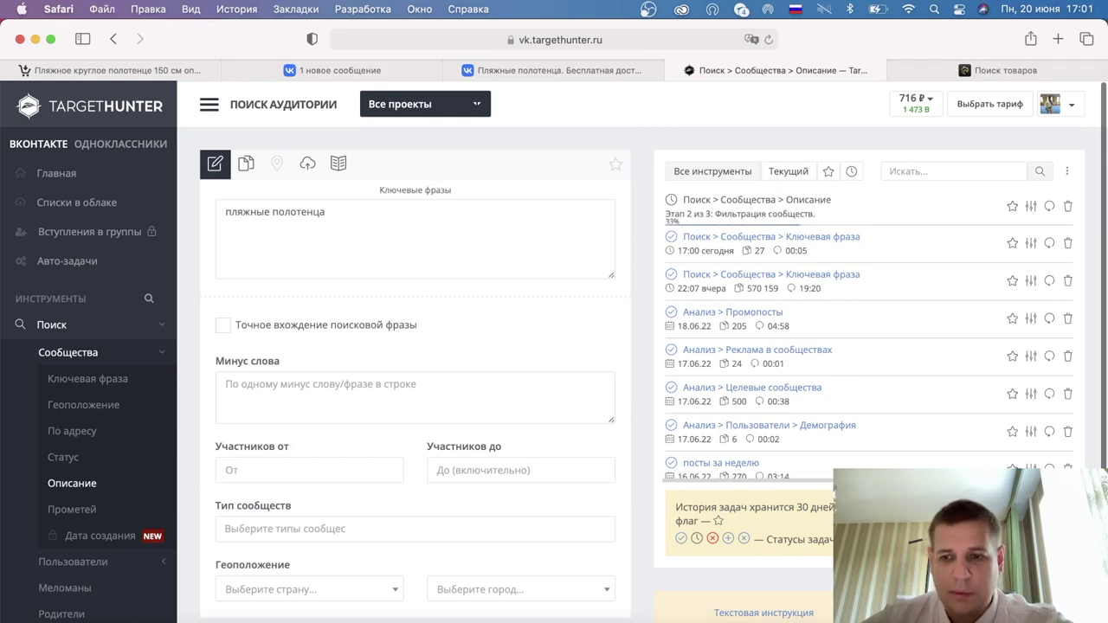
# Step: Open the results of the description search, look over the first communities, and close the results
pyautogui.click(741, 200)
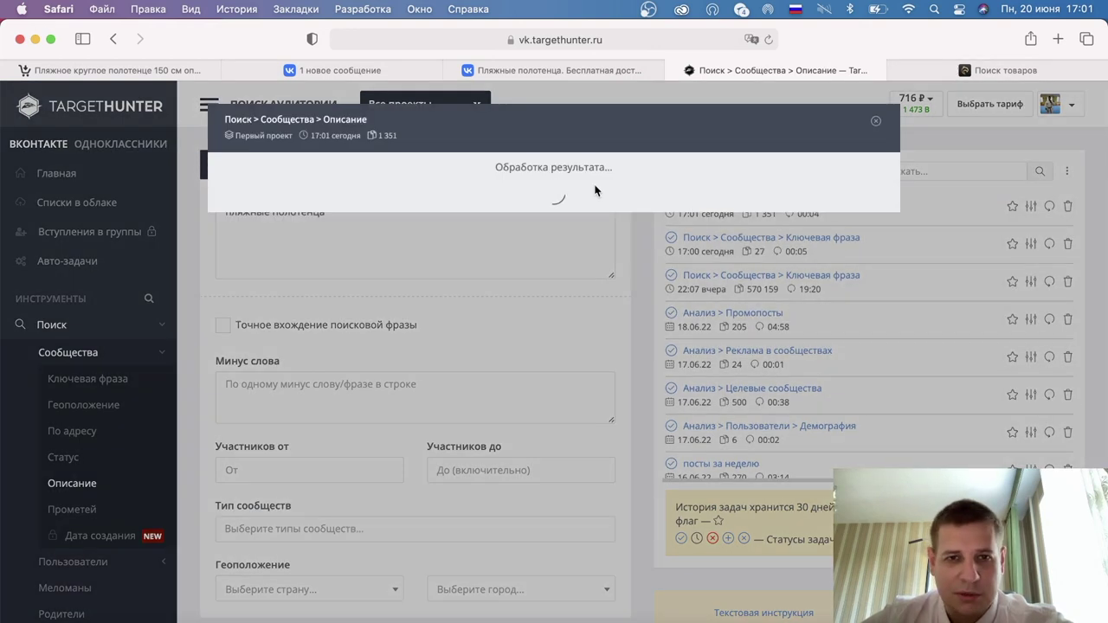
pyautogui.scroll(-1, 743, 187)
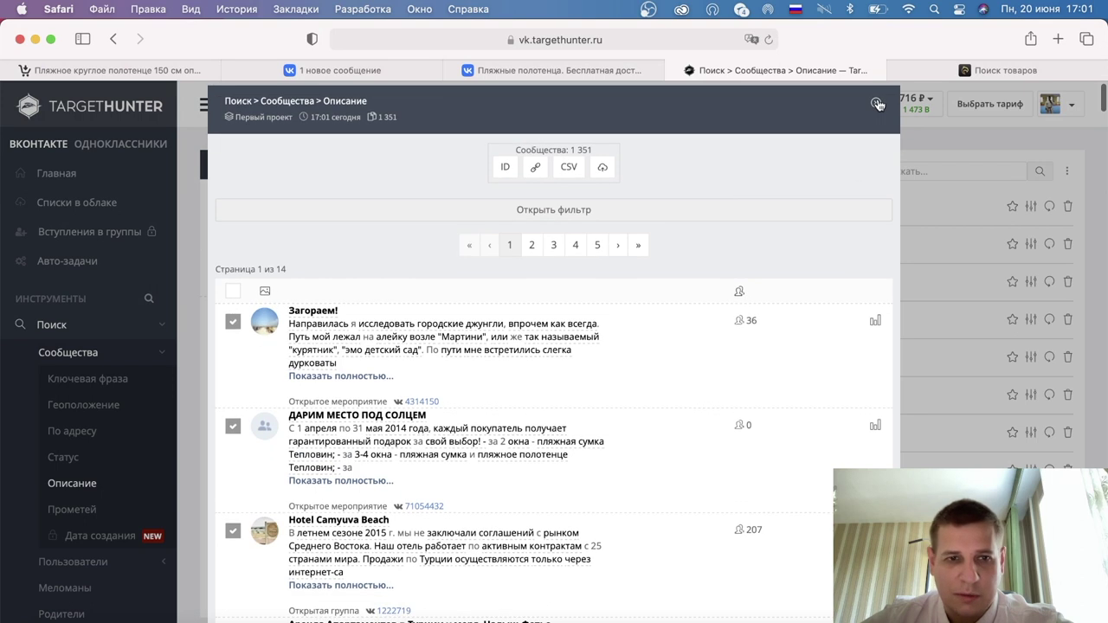
pyautogui.click(874, 104)
# Step: Open the «Фильтр сообществ» tool and choose the newest «Поиск > Сообщества > Описание» task as its source
pyautogui.click(108, 355)
pyautogui.scroll(-5, 111, 342)
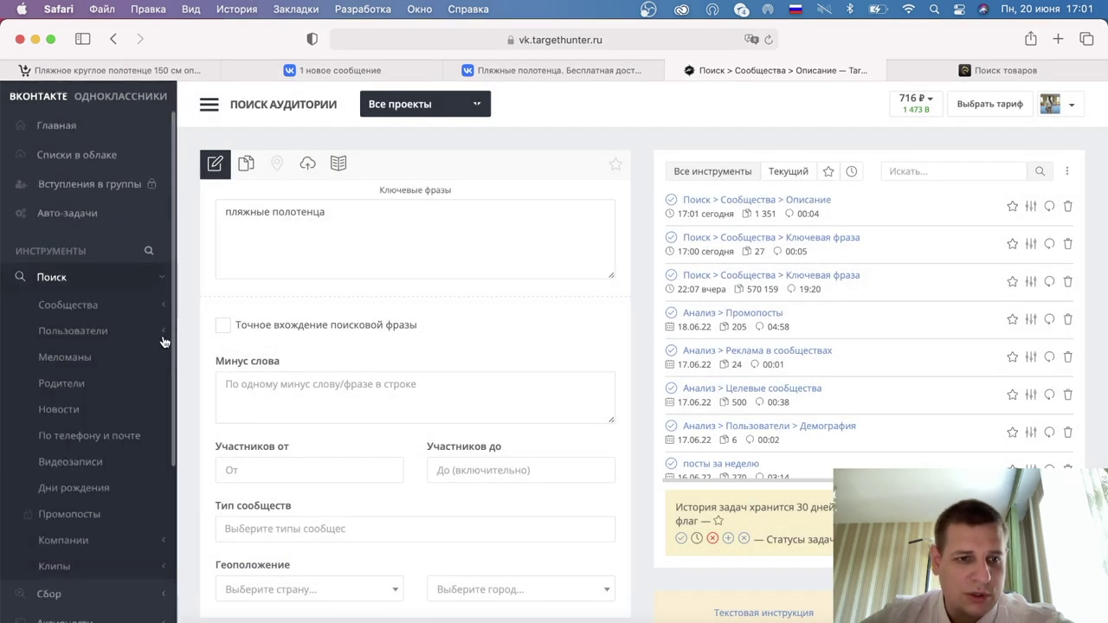
pyautogui.scroll(3, 104, 407)
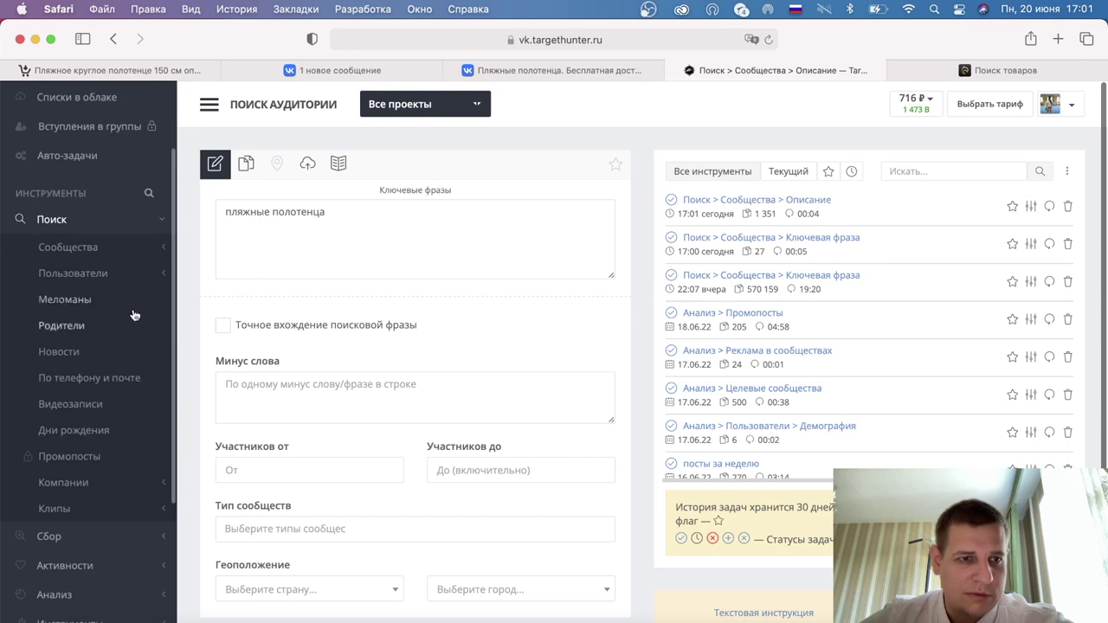
pyautogui.click(138, 219)
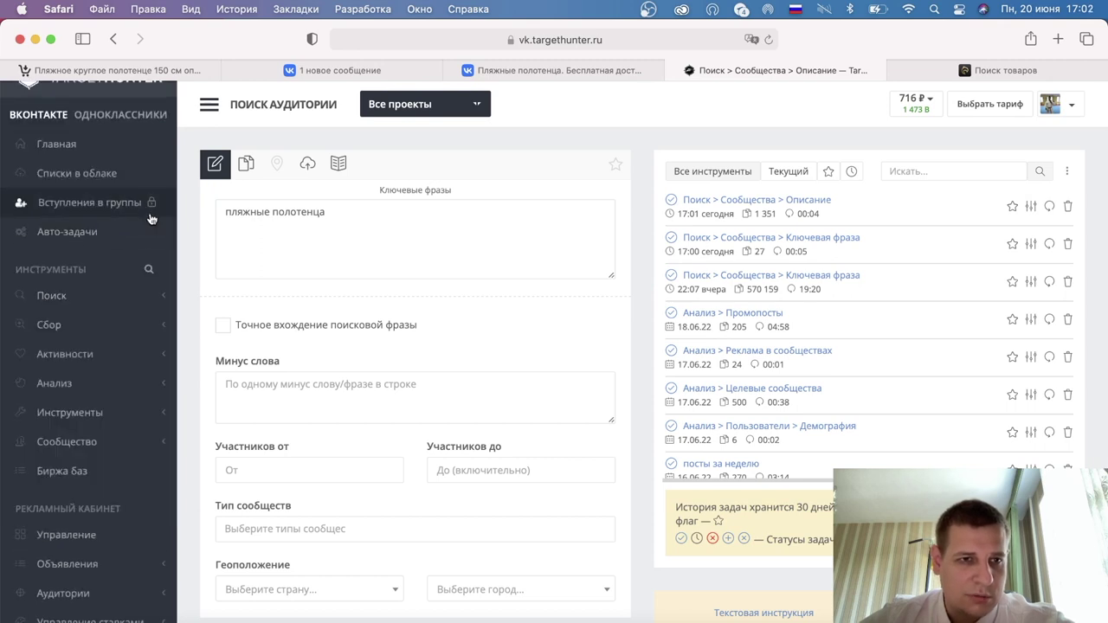
pyautogui.click(112, 412)
pyautogui.scroll(-5, 126, 407)
pyautogui.scroll(1, 125, 406)
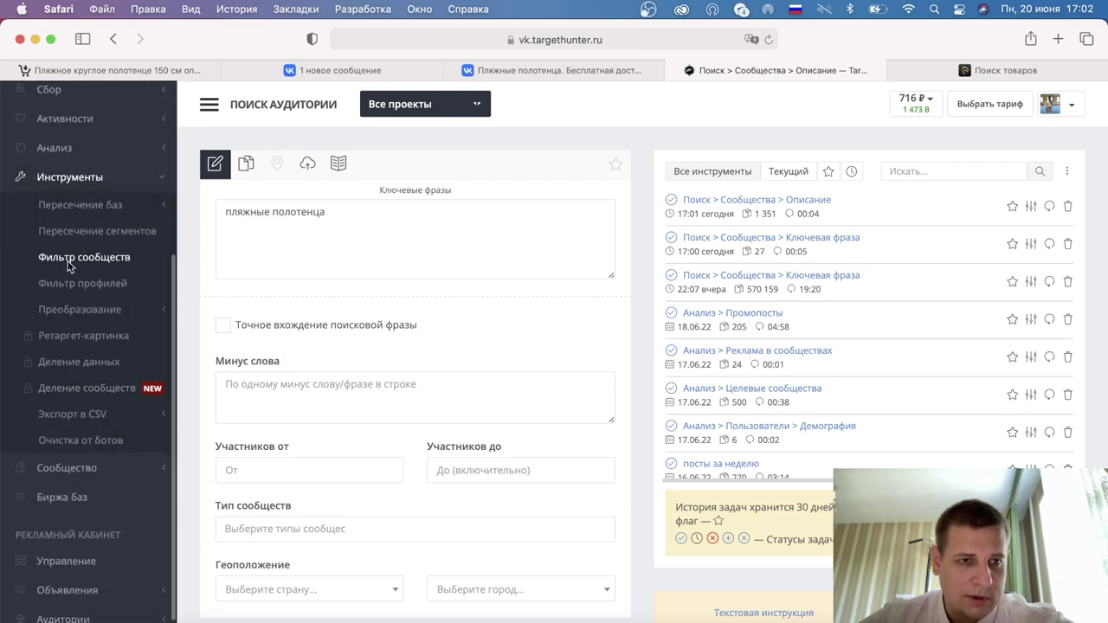
pyautogui.click(69, 263)
pyautogui.click(671, 200)
# Step: Limit the creation date to 20.05.2022–20.06.2022, set the minimum number of members to 478, and run the community filter
pyautogui.scroll(-3, 421, 329)
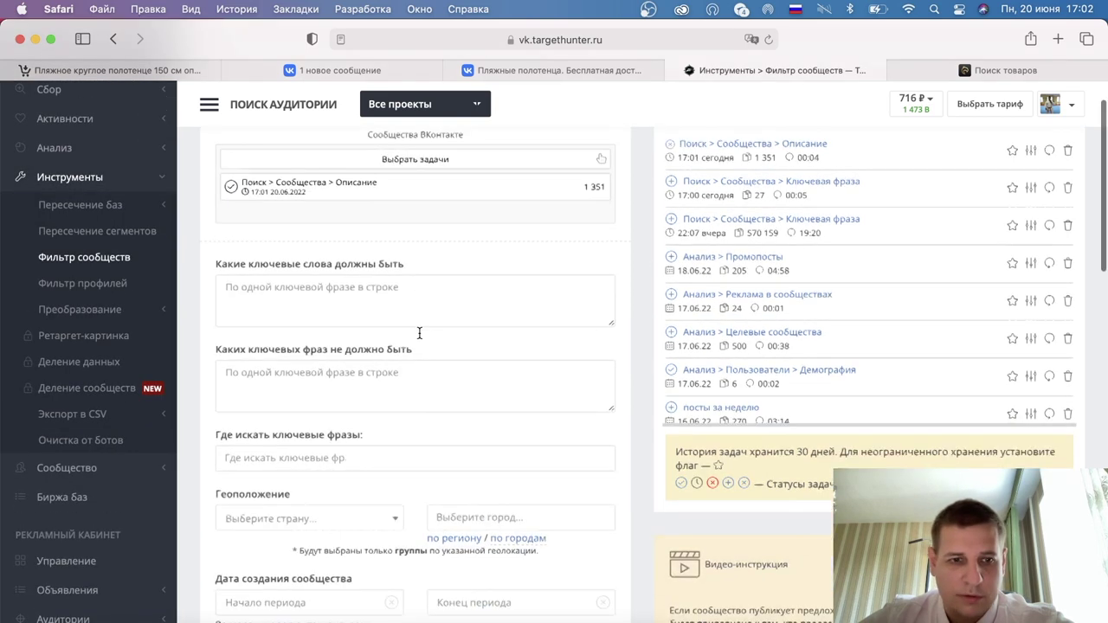
pyautogui.scroll(-3, 294, 432)
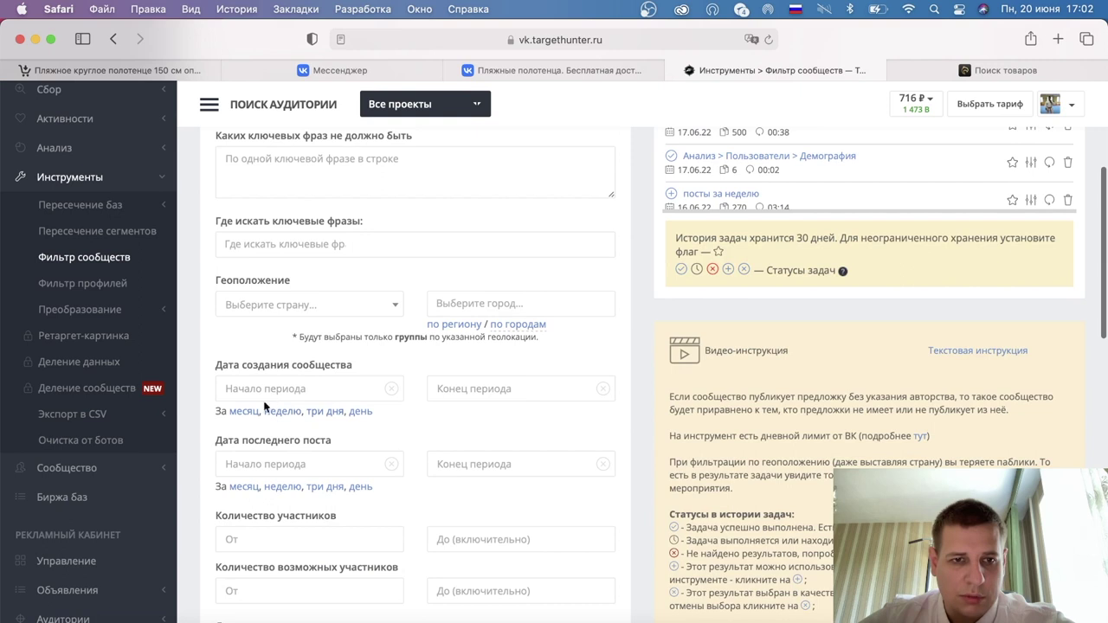
pyautogui.scroll(-3, 371, 390)
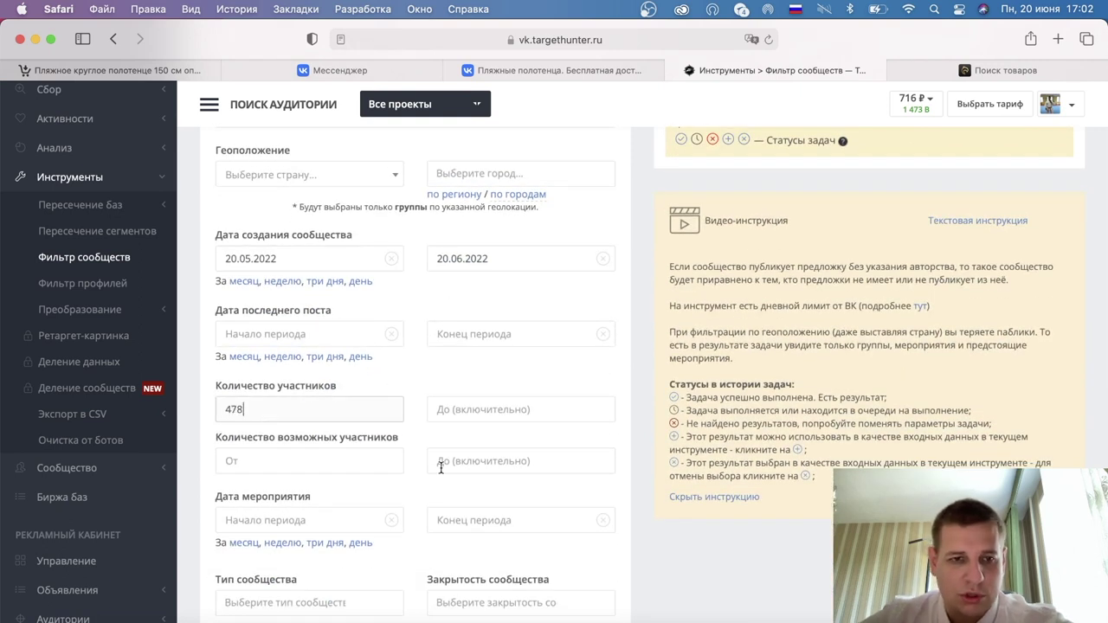
pyautogui.scroll(-10, 435, 470)
pyautogui.click(416, 564)
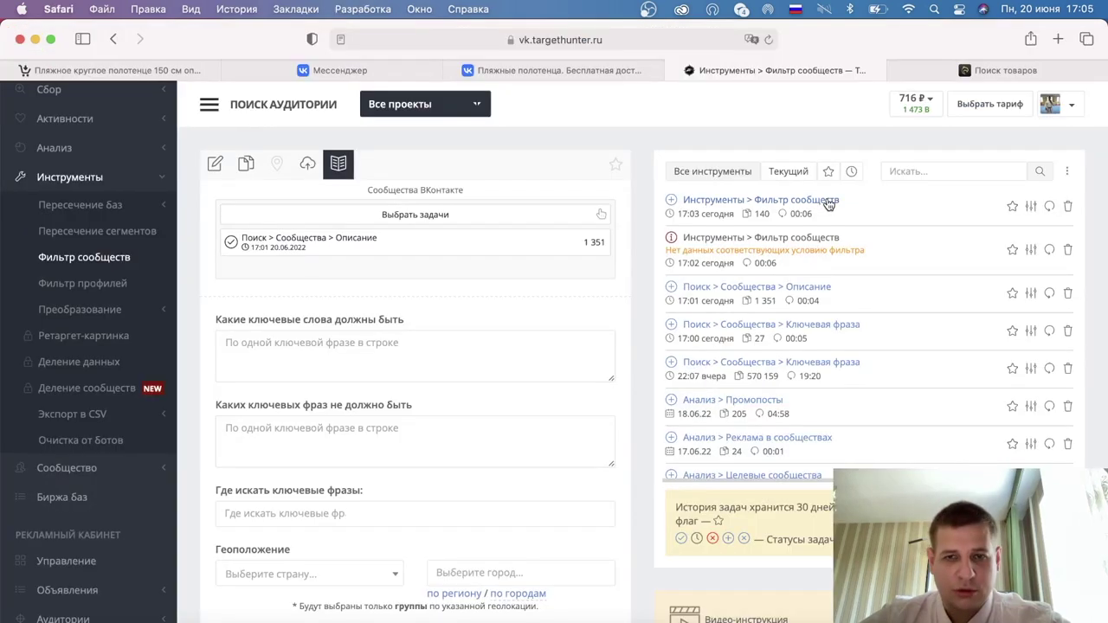
# Step: Open the results of the newest community filter task and examine the themes and member counts on the first page
pyautogui.click(828, 202)
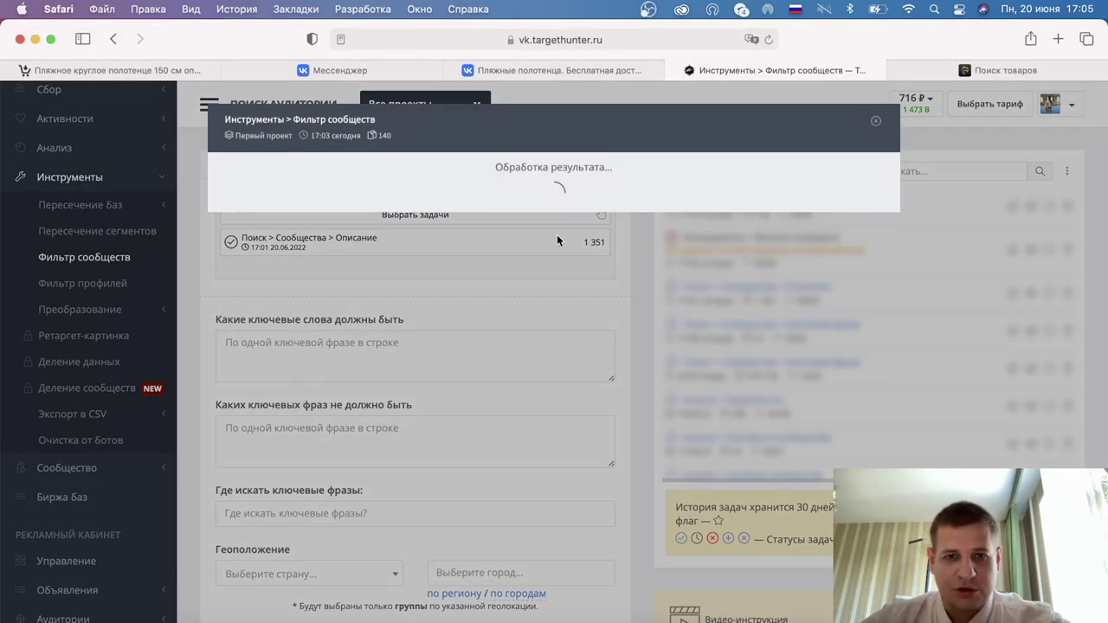
pyautogui.scroll(-1, 443, 329)
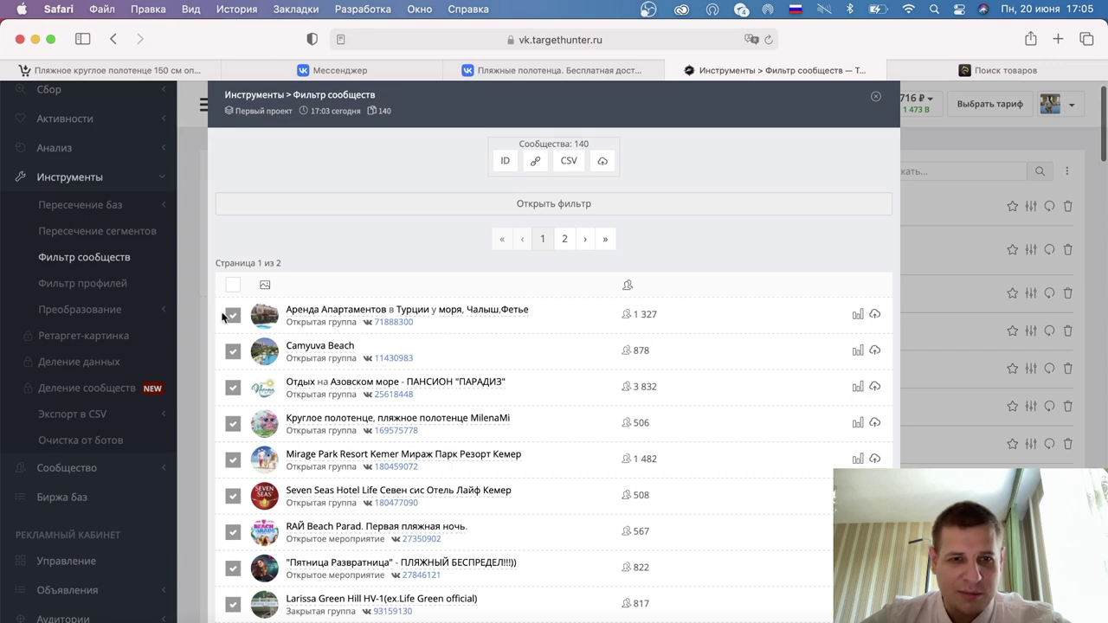
pyautogui.scroll(-15, 223, 317)
pyautogui.scroll(-12, 312, 349)
pyautogui.scroll(-10, 312, 349)
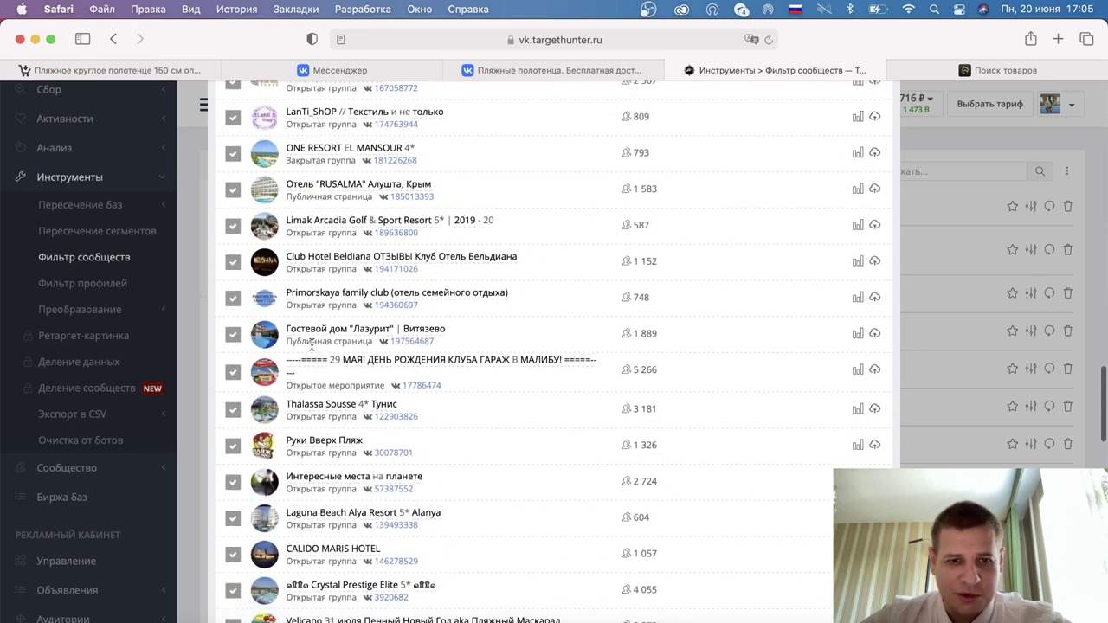
pyautogui.scroll(-15, 313, 348)
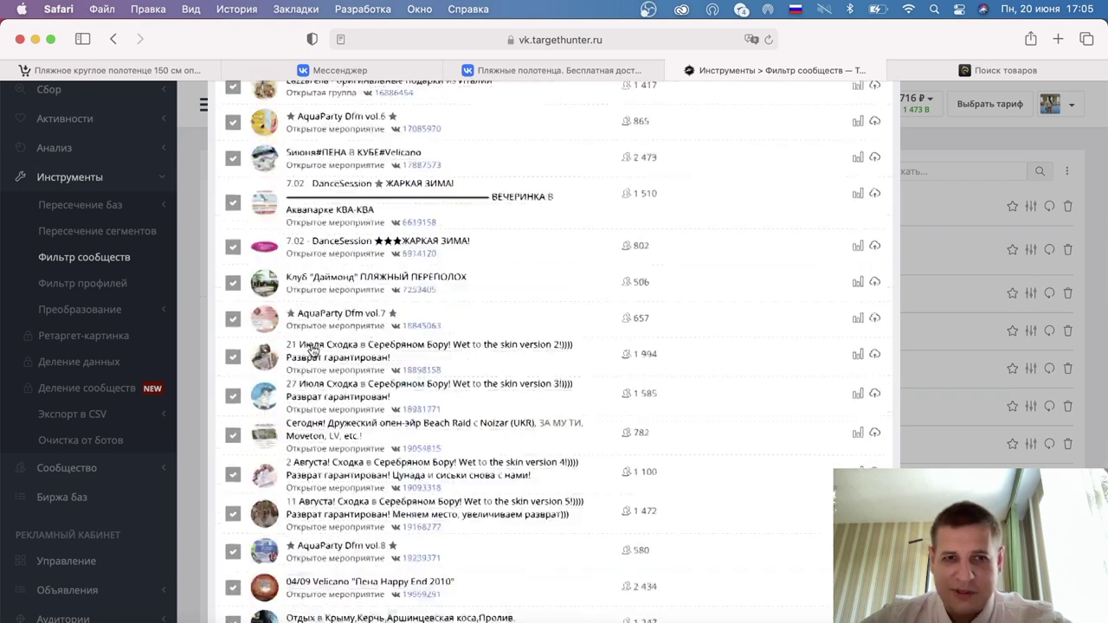
pyautogui.scroll(-4, 313, 349)
# Step: Examine the communities on the second page of the filter results and close the results
pyautogui.click(565, 574)
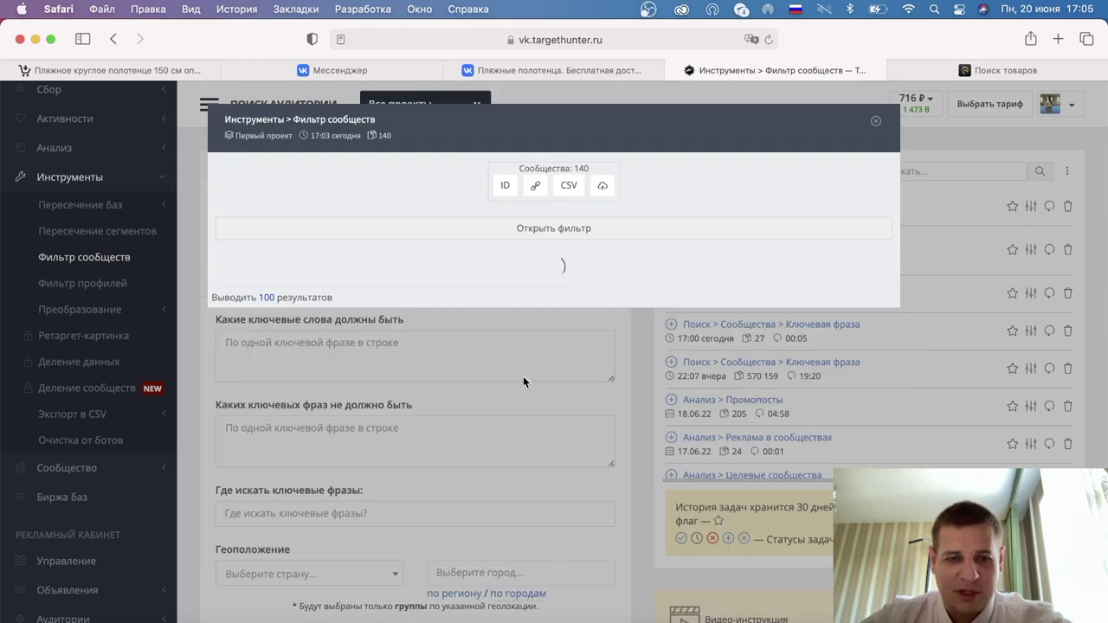
pyautogui.scroll(-20, 523, 381)
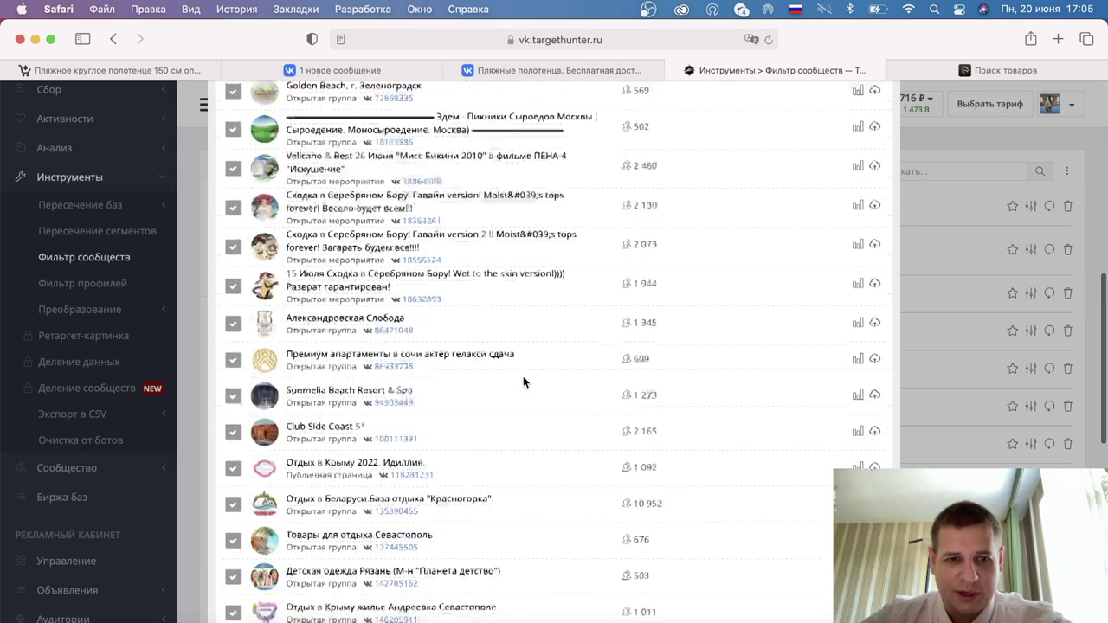
pyautogui.scroll(-5, 523, 382)
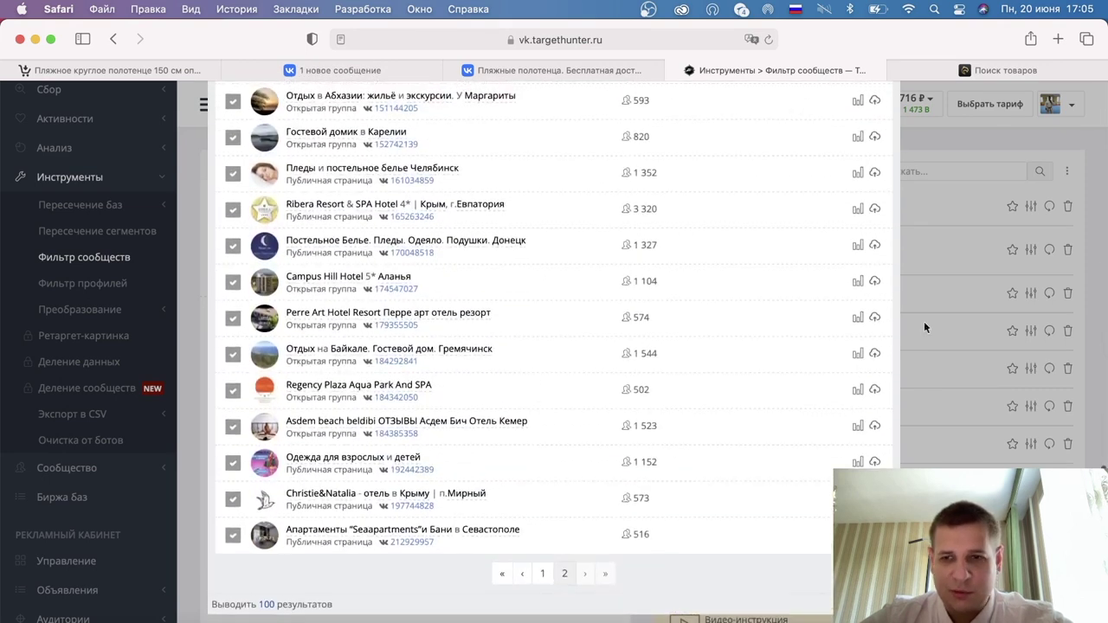
pyautogui.click(935, 208)
pyautogui.scroll(2, 718, 178)
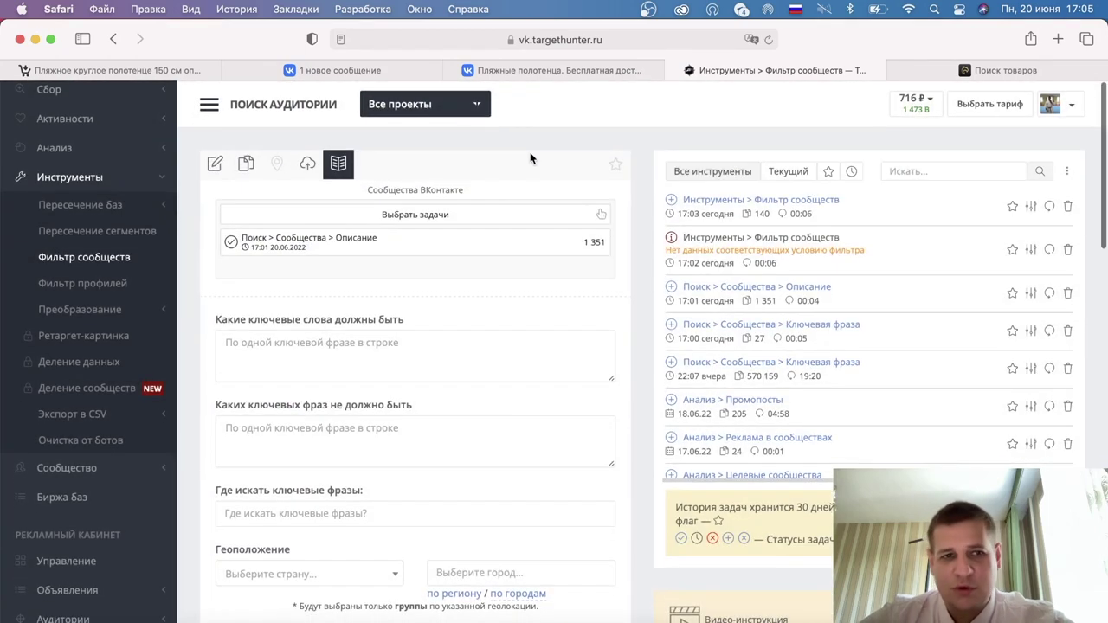
pyautogui.scroll(1, 470, 291)
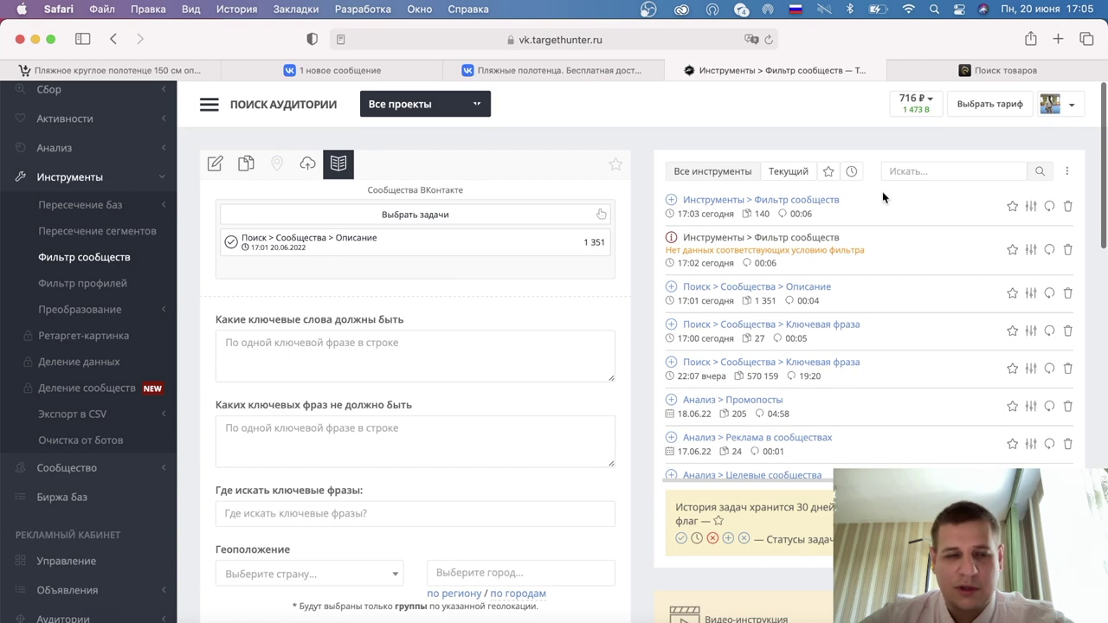
pyautogui.scroll(5, 118, 272)
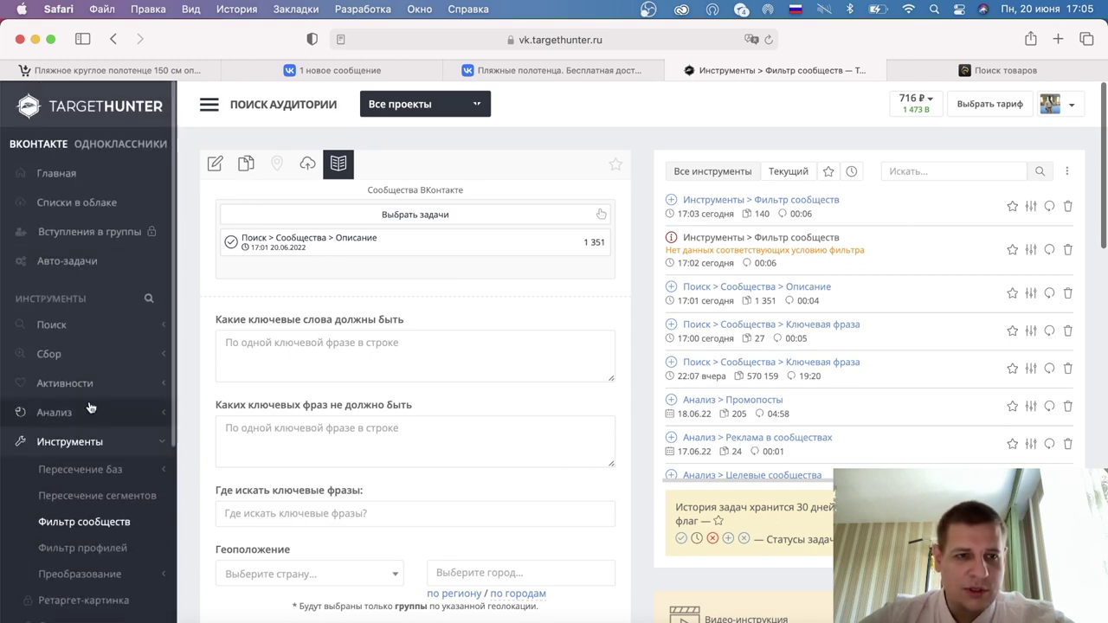
pyautogui.click(121, 326)
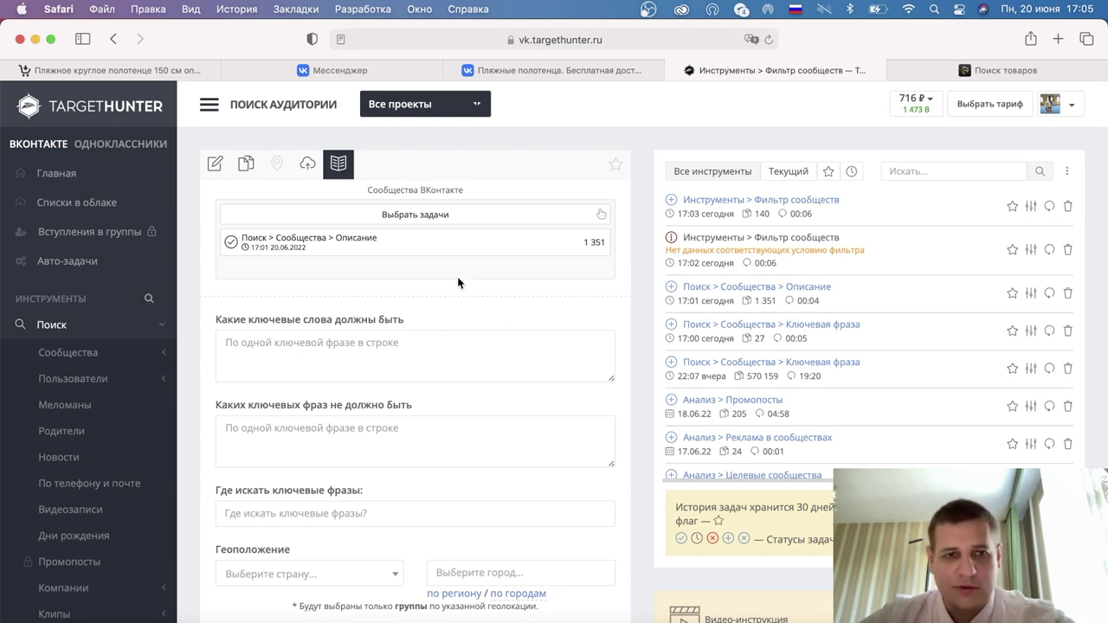
pyautogui.click(176, 325)
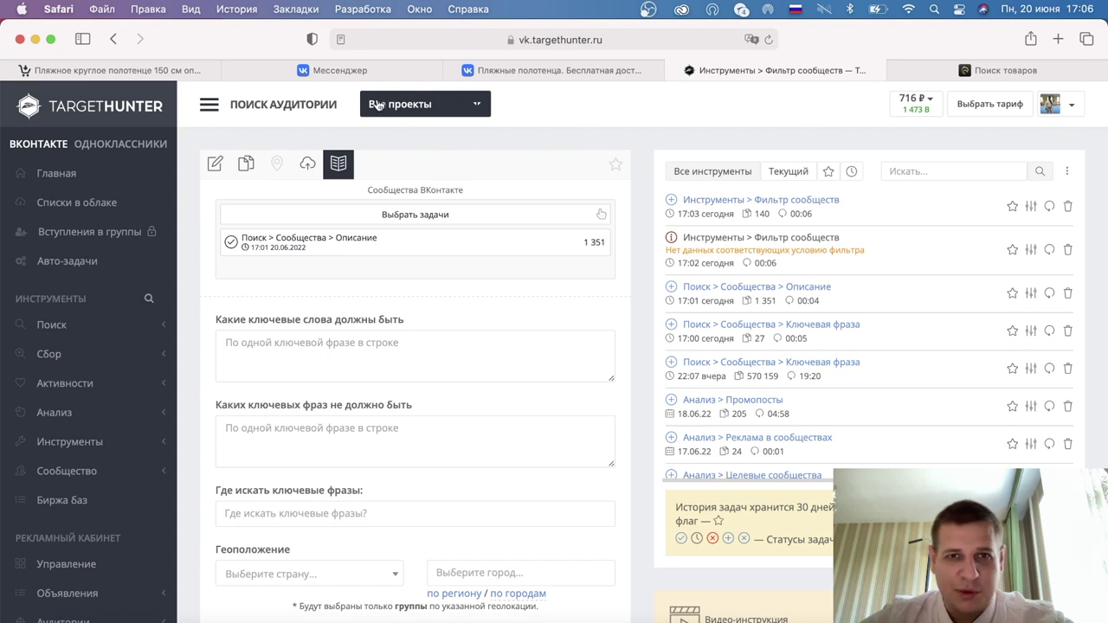
# Step: Return to the beach towel community page, look over its information and goods blocks, and reload the page
pyautogui.click(348, 66)
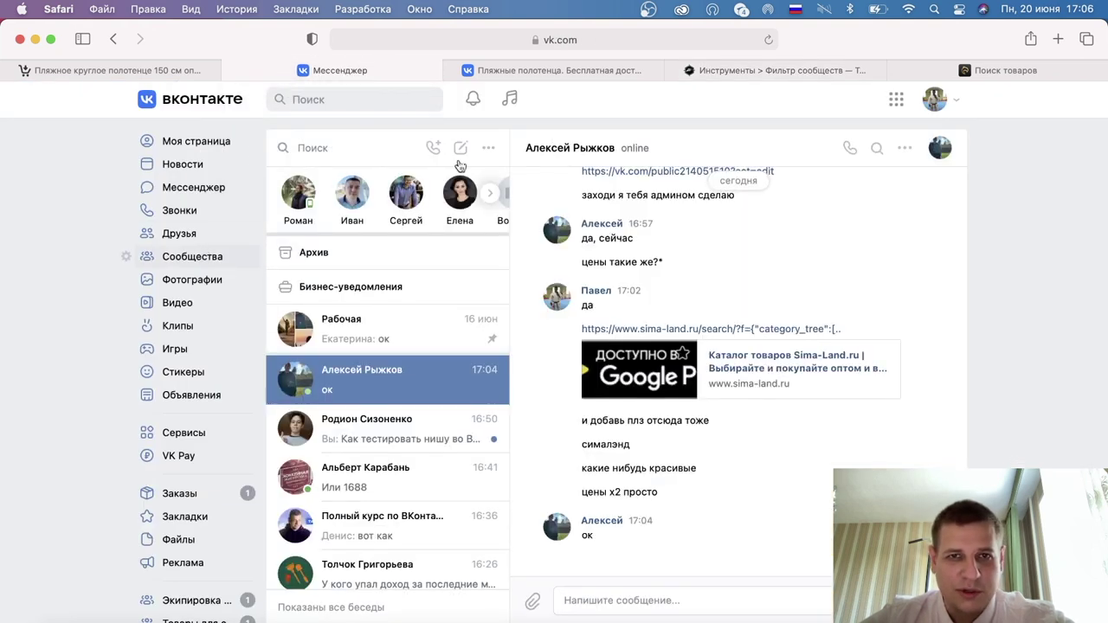
pyautogui.click(508, 71)
pyautogui.scroll(-5, 490, 286)
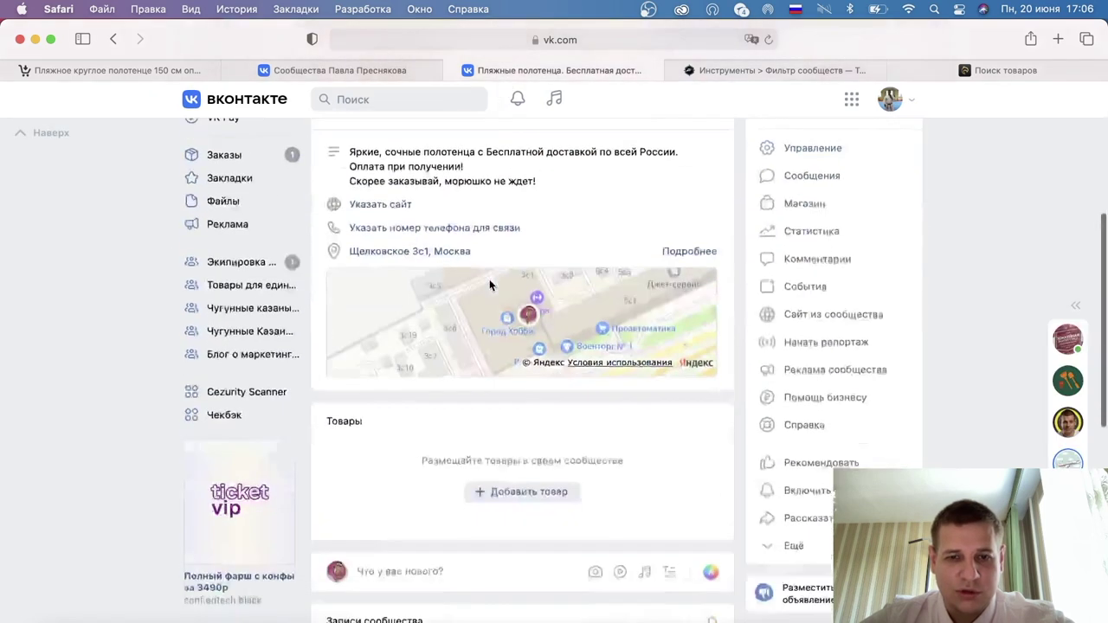
pyautogui.press('super+r')
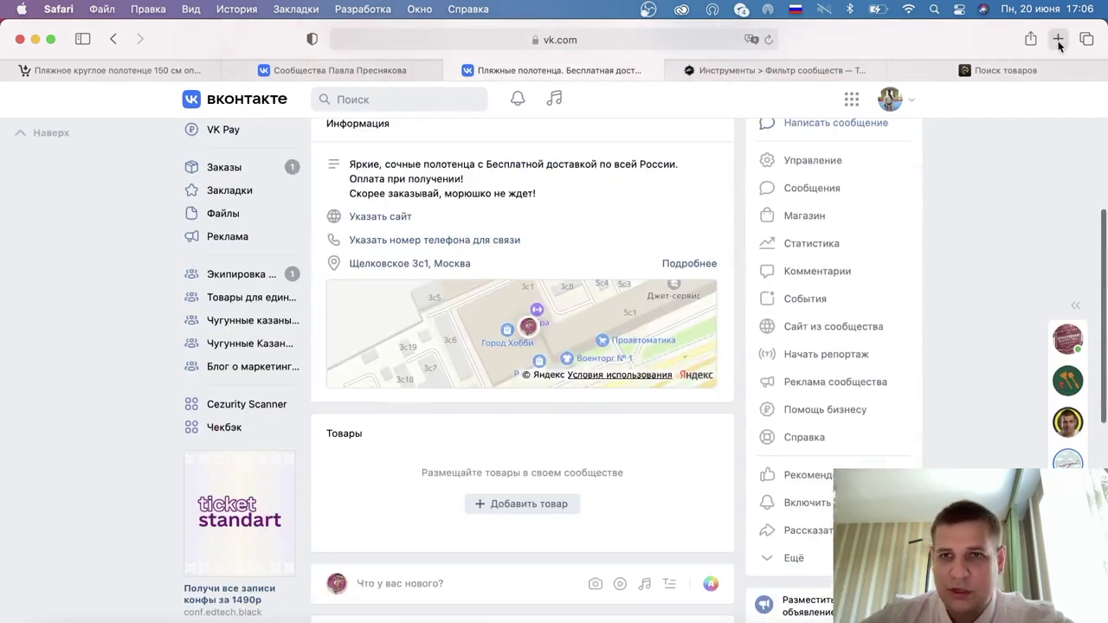
# Step: Open the Senler site in a new browser tab and enter the account's list of communities
pyautogui.click(1058, 40)
pyautogui.write('ыутт')
pyautogui.press('Escape')
pyautogui.write('senler')
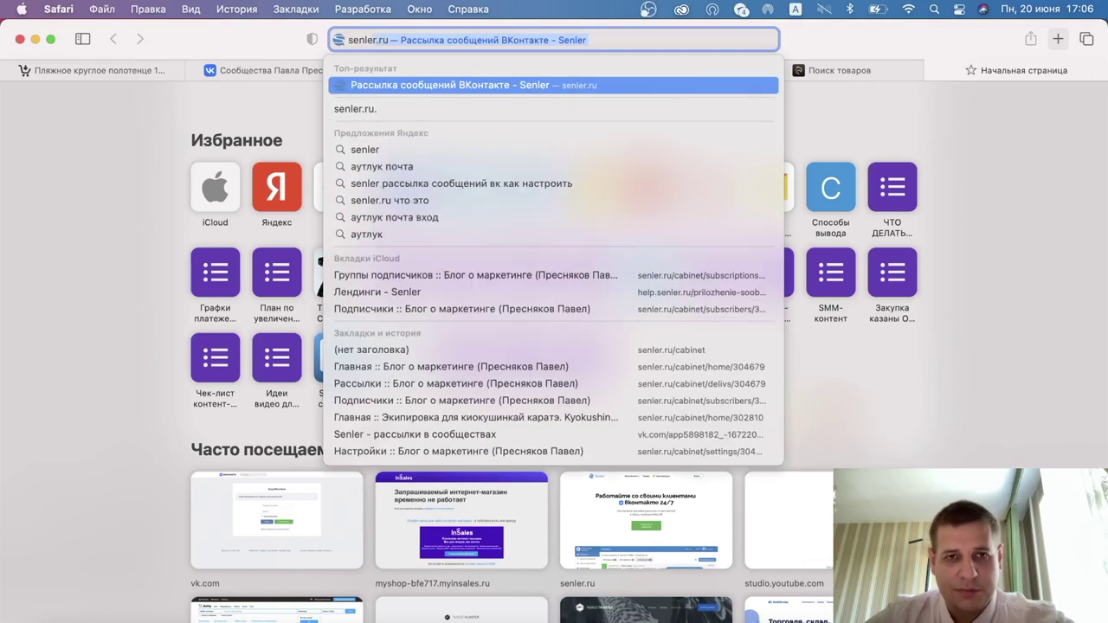
pyautogui.press('Return')
pyautogui.click(1041, 107)
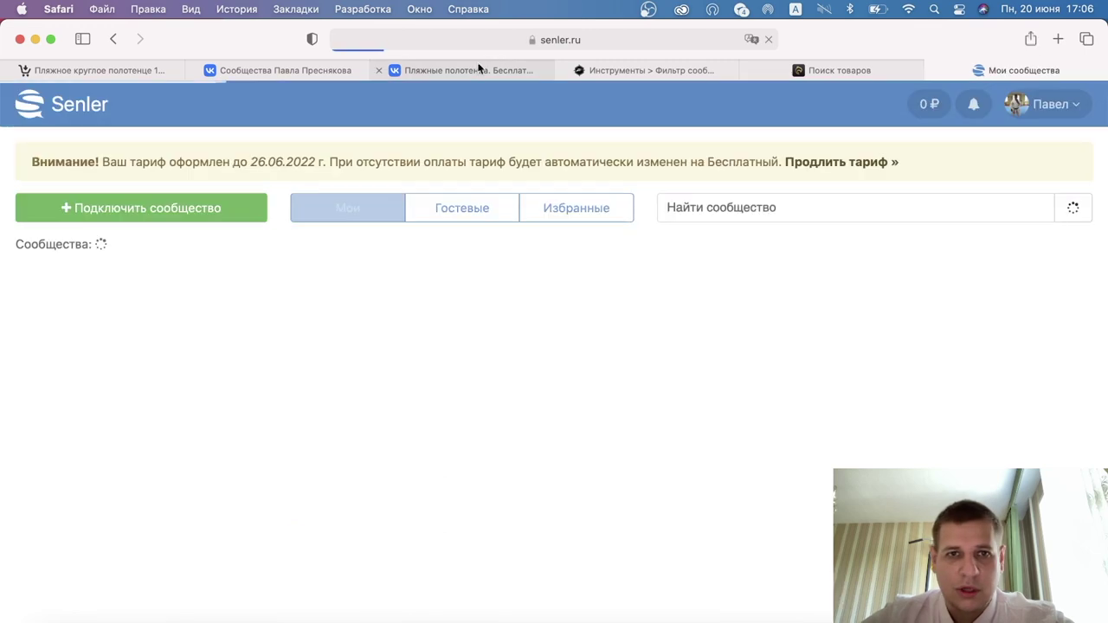
# Step: Go back to the beach towel community's VK page and send a message to the community
pyautogui.click(467, 70)
pyautogui.scroll(2, 728, 230)
pyautogui.scroll(2, 729, 241)
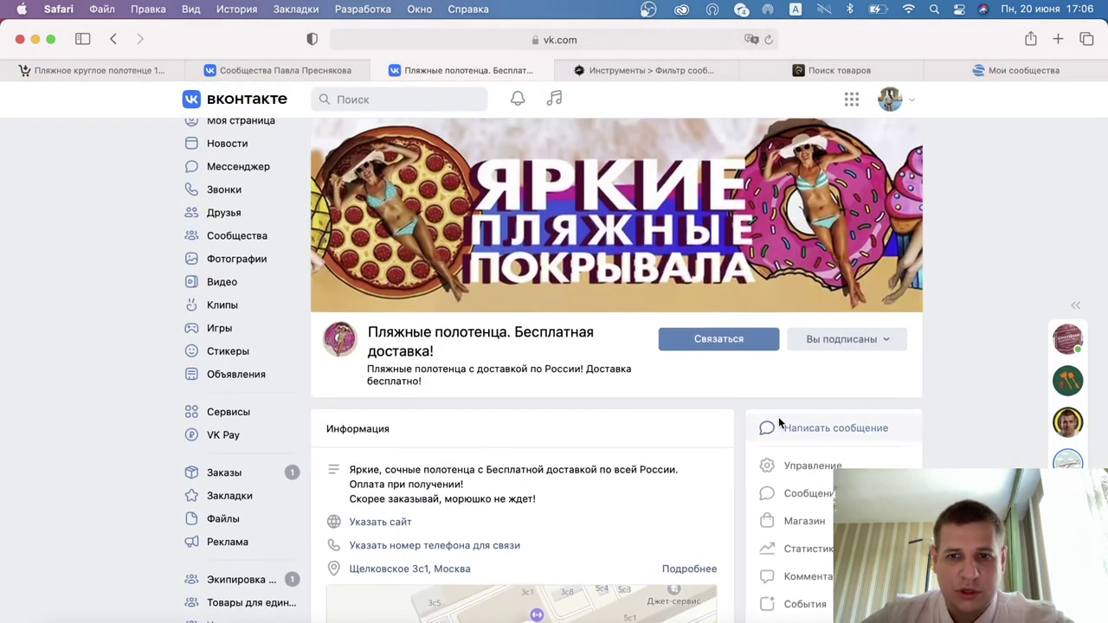
pyautogui.click(780, 425)
pyautogui.click(680, 414)
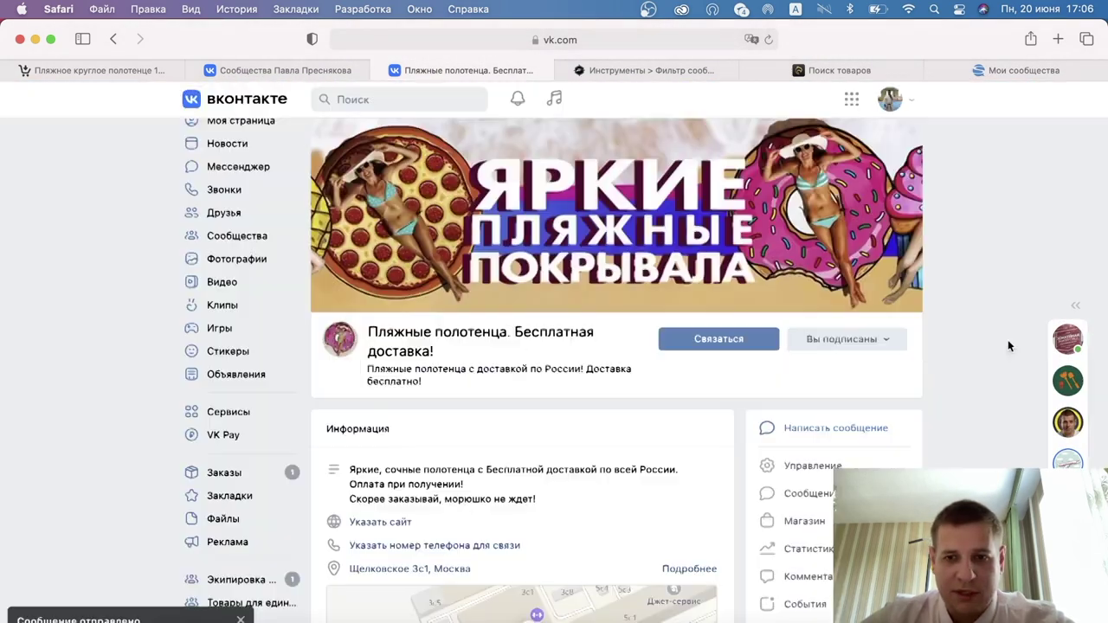
# Step: In the community's management settings, add the app «Senler - рассылки в сообществах» and save its settings
pyautogui.scroll(-3, 1008, 339)
pyautogui.click(812, 322)
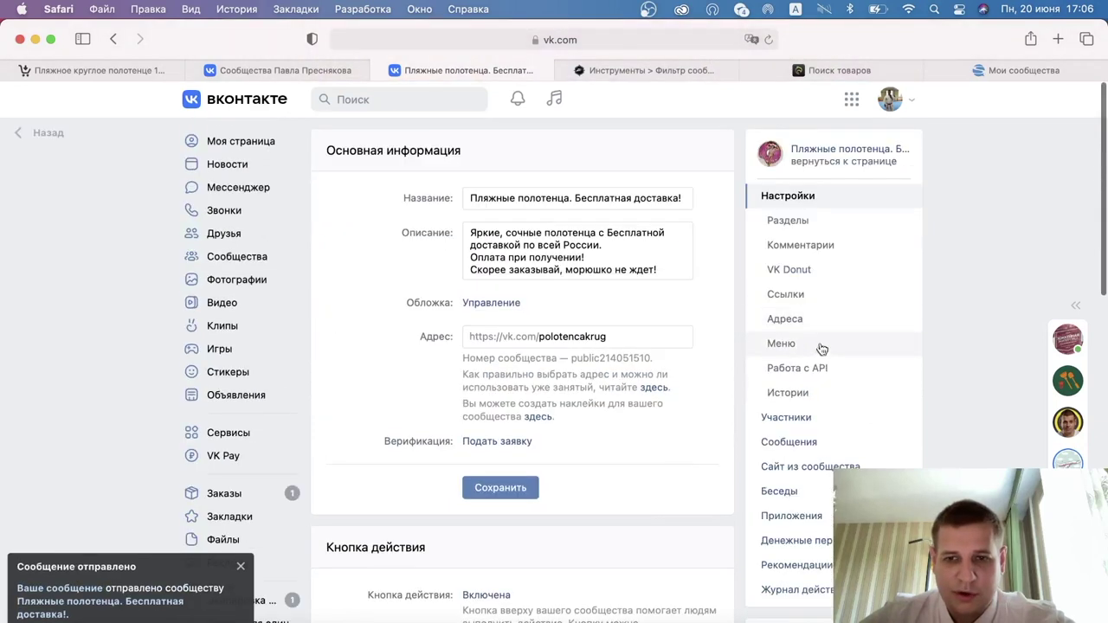
pyautogui.click(785, 516)
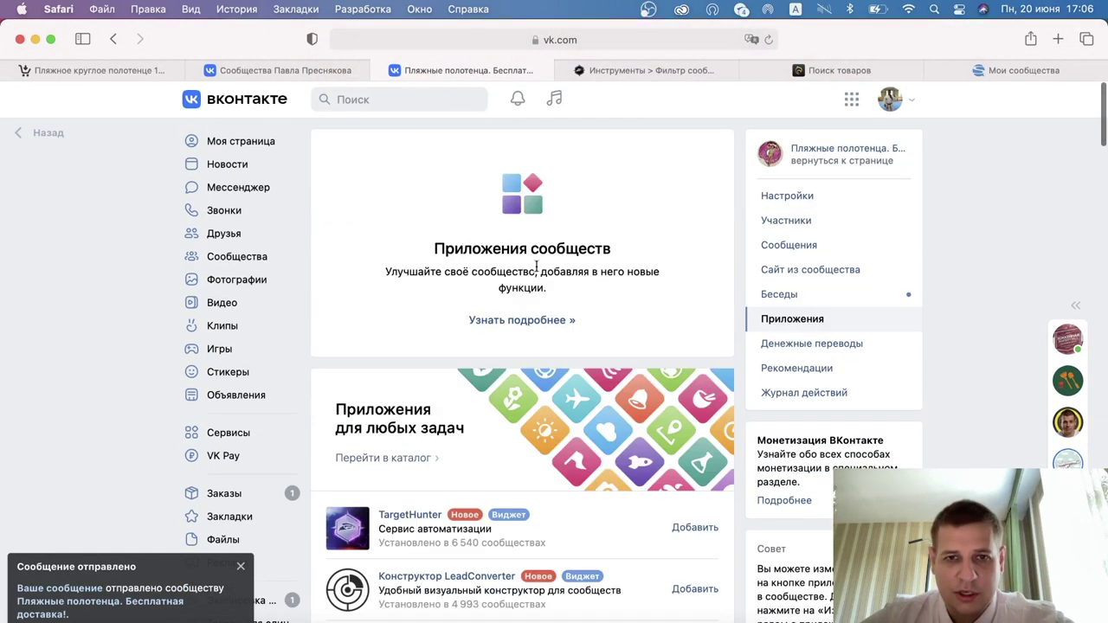
pyautogui.scroll(-3, 505, 396)
pyautogui.scroll(-5, 505, 396)
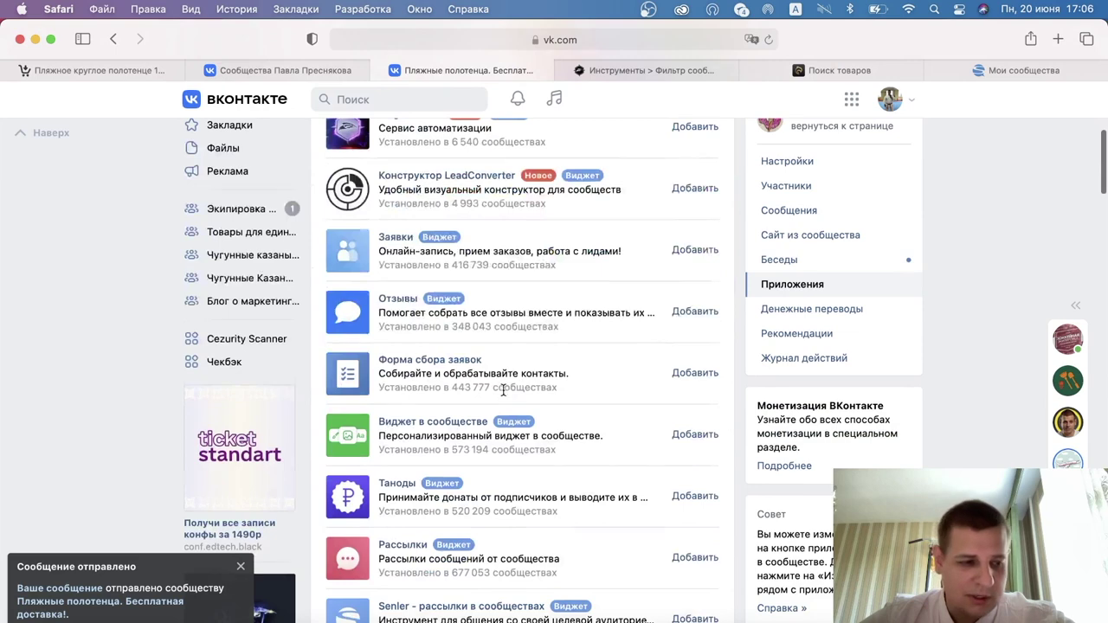
pyautogui.scroll(-2, 583, 374)
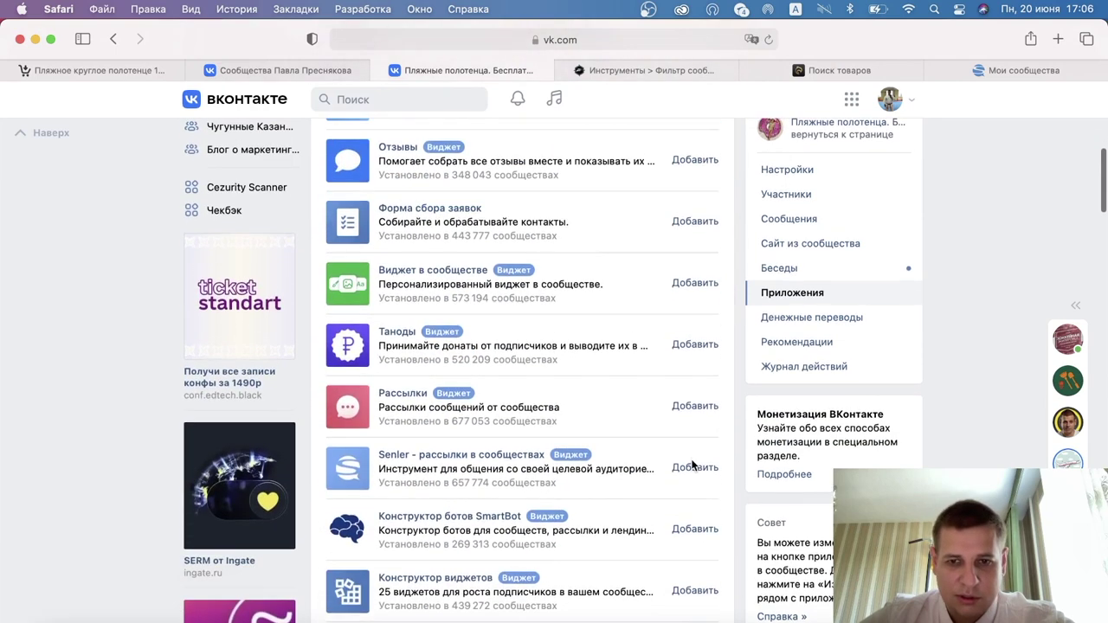
pyautogui.click(696, 466)
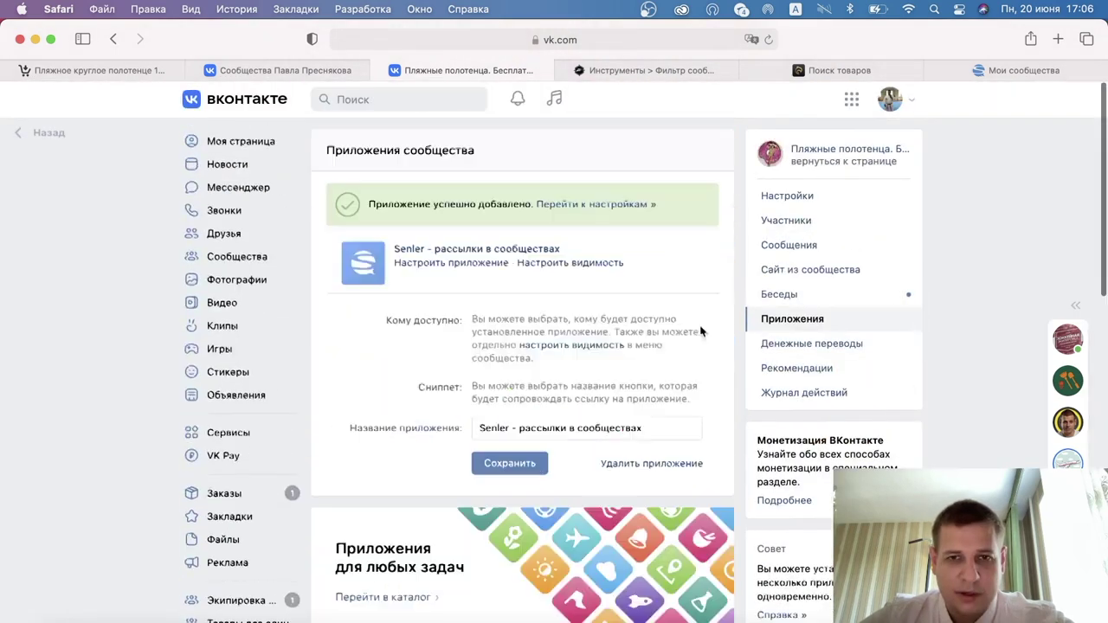
pyautogui.click(510, 511)
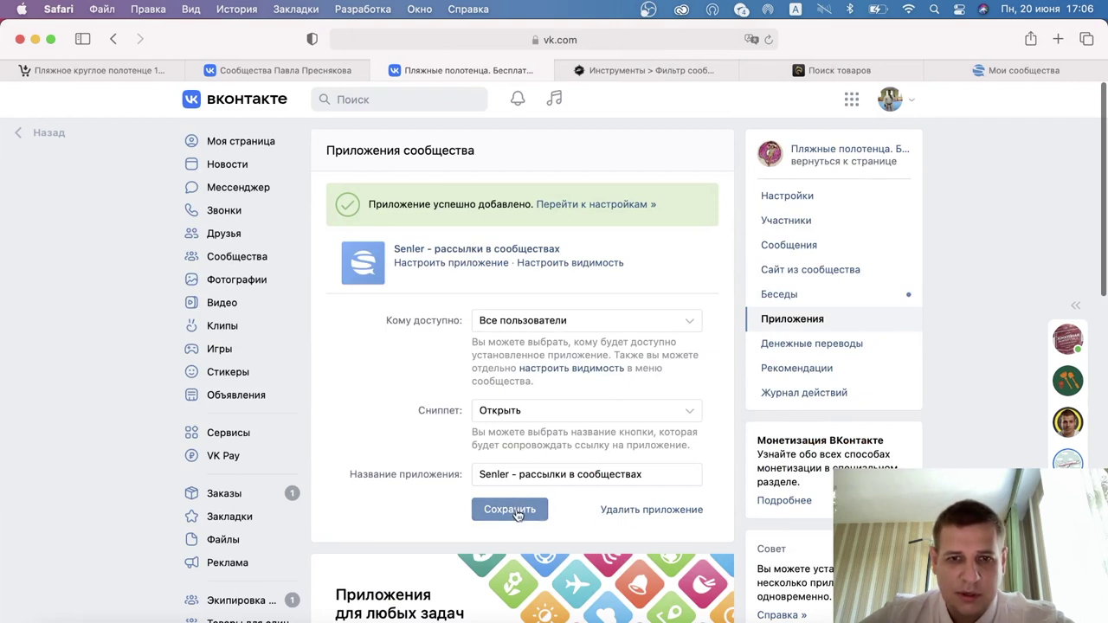
# Step: Switch to Senler, choose «Пляжные полотенца. Бесплатная доставка!» among the communities available for connection, and allow the requested VK access
pyautogui.click(1005, 70)
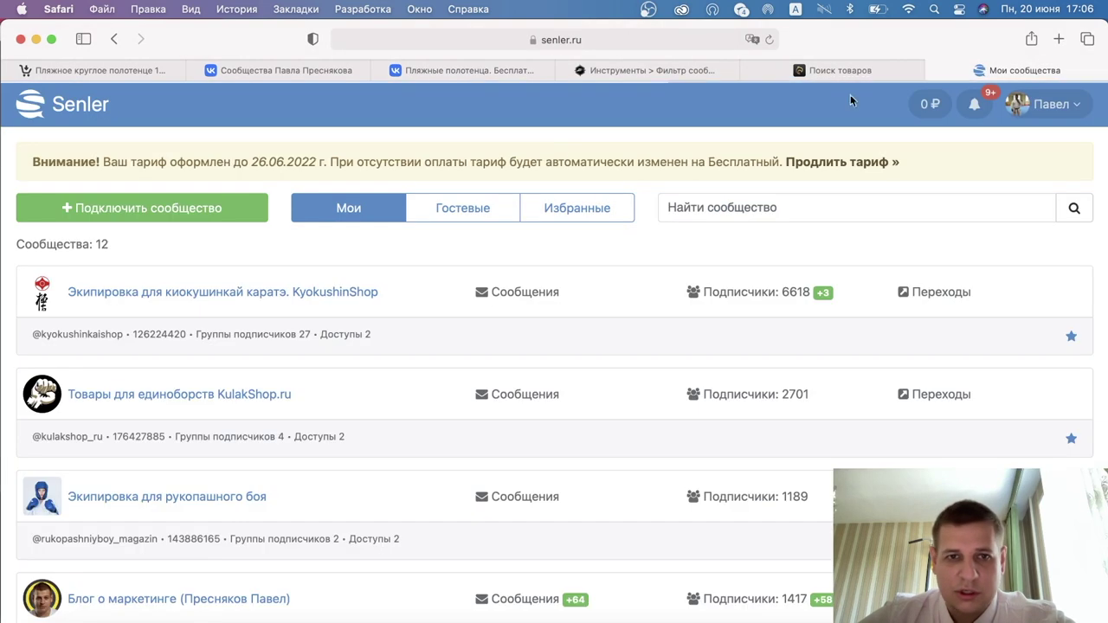
pyautogui.click(198, 206)
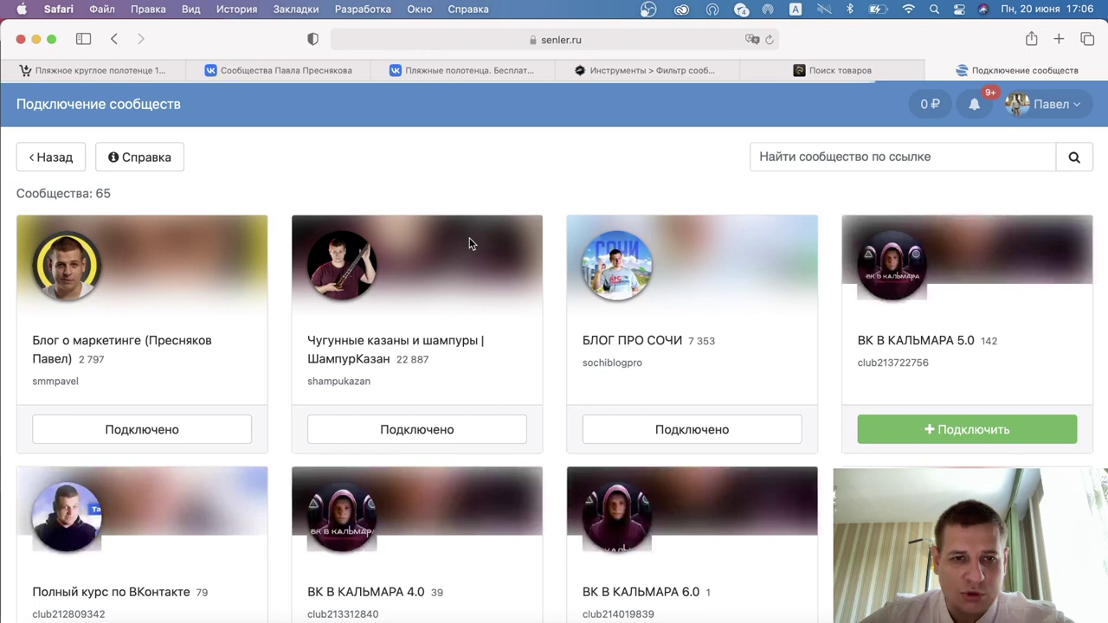
pyautogui.scroll(-5, 470, 242)
pyautogui.scroll(1, 470, 243)
pyautogui.scroll(-10, 470, 244)
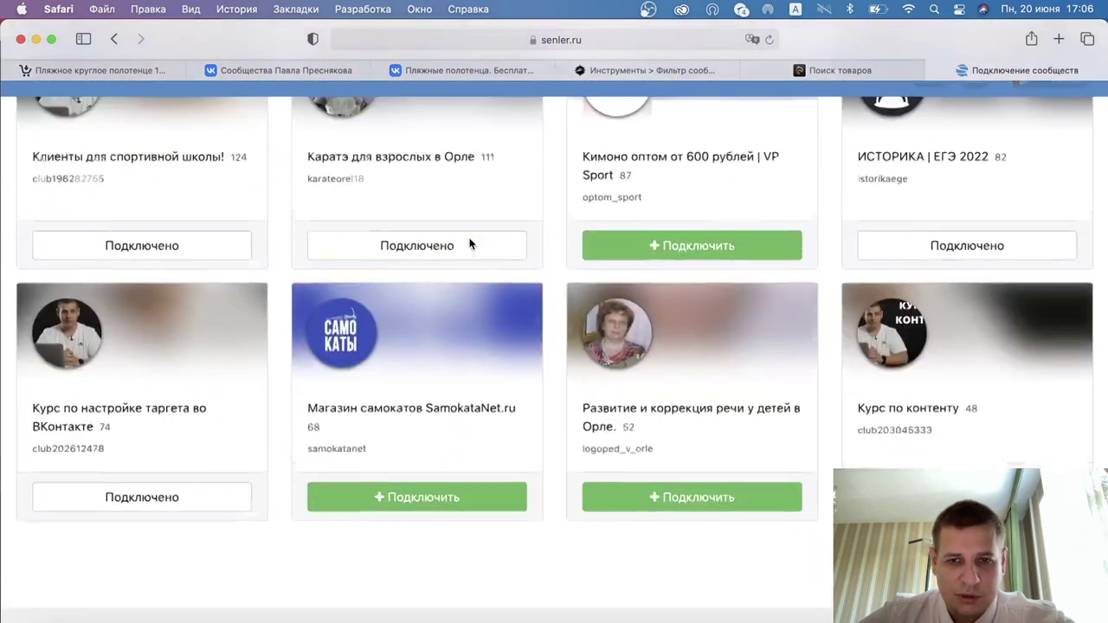
pyautogui.scroll(-5, 470, 243)
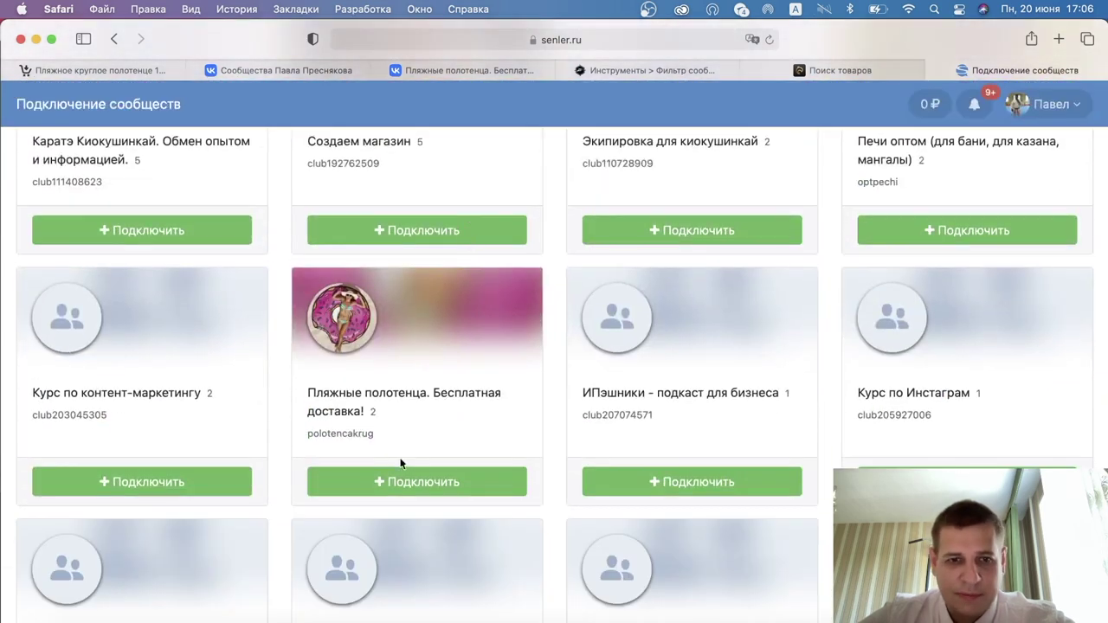
pyautogui.click(376, 482)
pyautogui.click(750, 504)
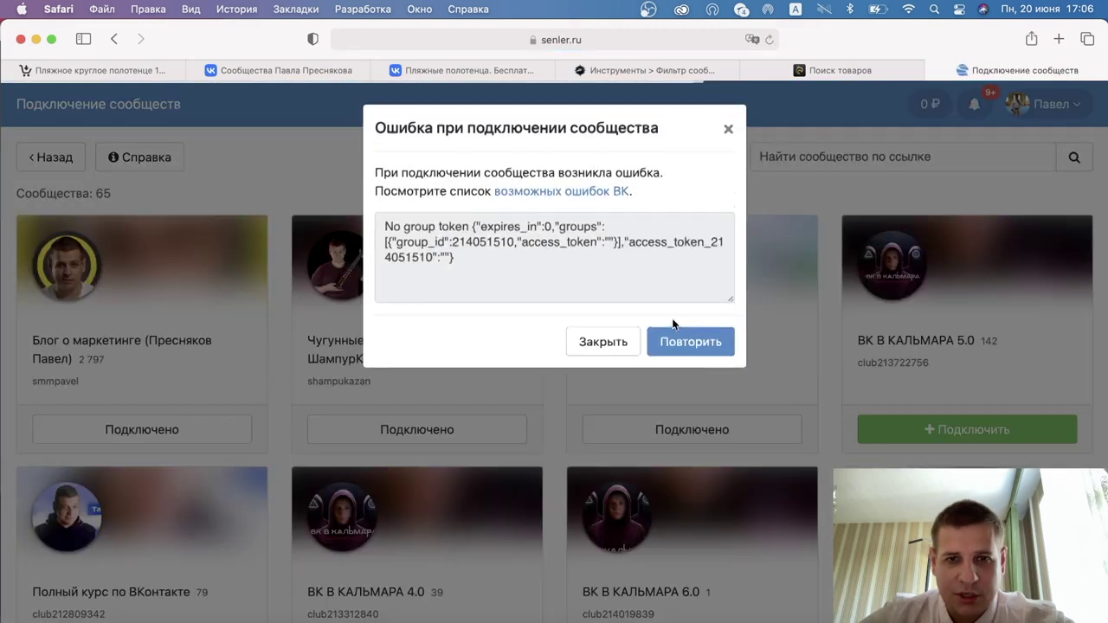
# Step: Retry connecting the beach towel community to Senler, allow the requested access again, and dismiss the confirmation
pyautogui.click(684, 341)
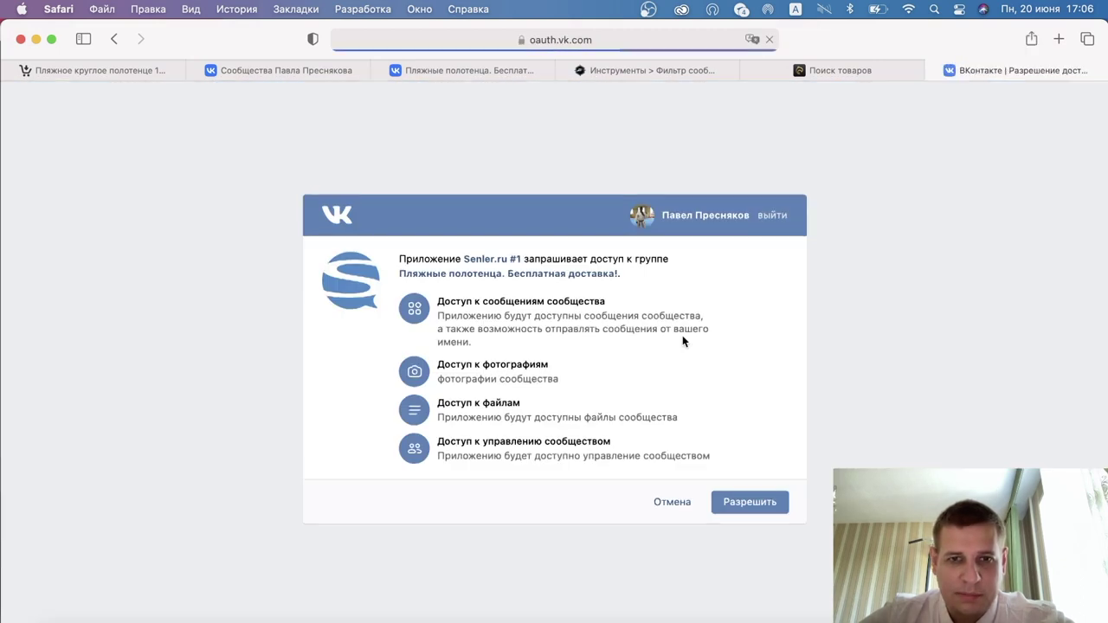
pyautogui.click(735, 514)
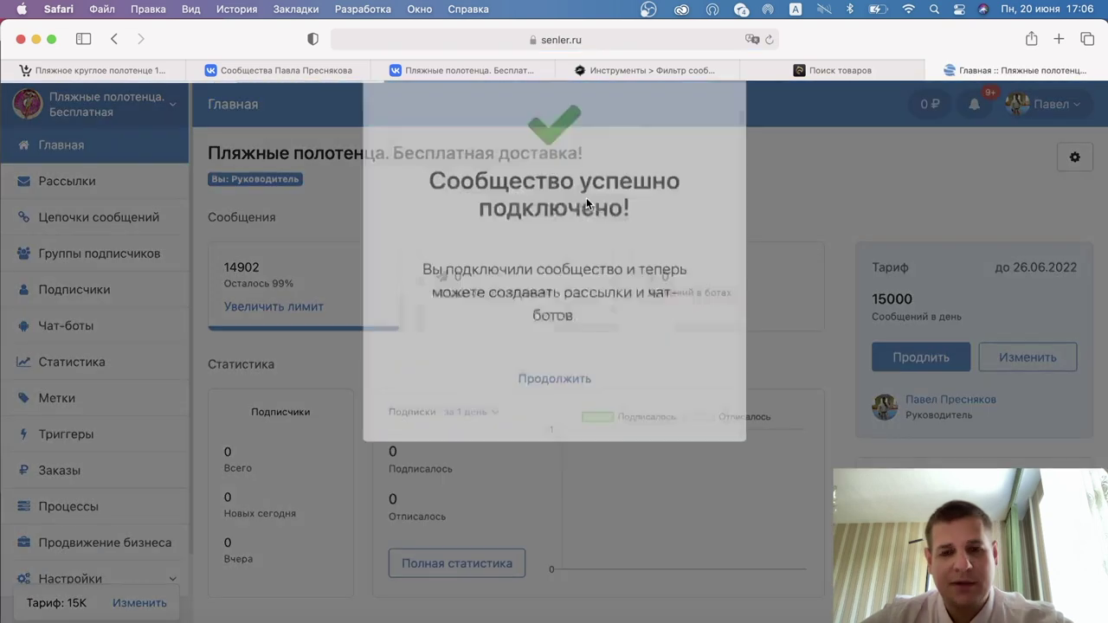
pyautogui.click(274, 333)
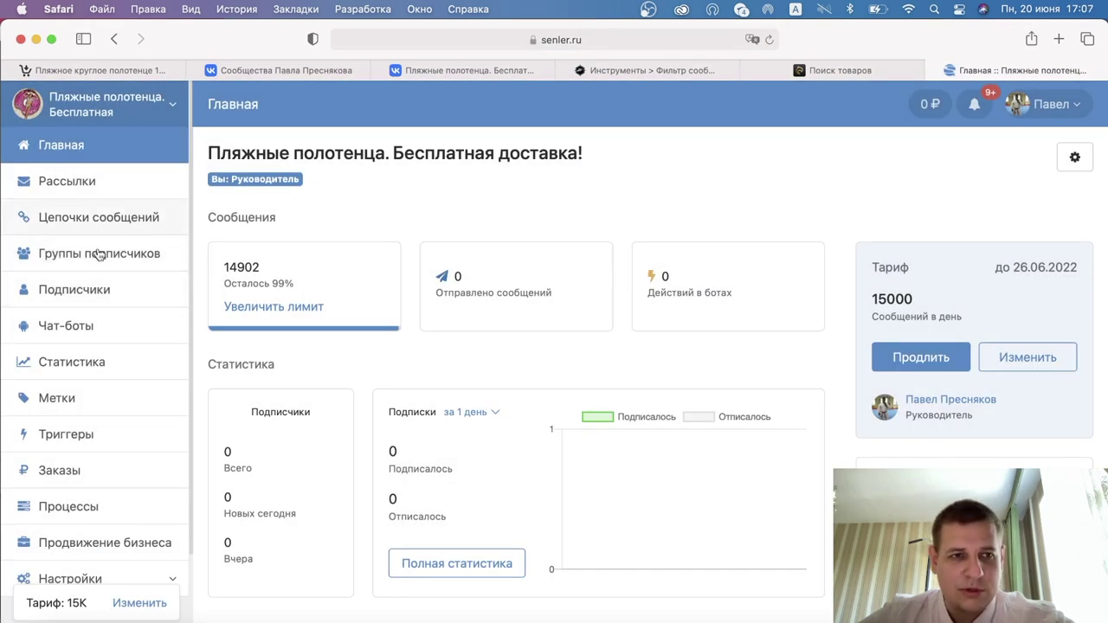
# Step: Start a new subscriber group in Senler and name it «УЗНАТЬ ЦЕНЫ»
pyautogui.click(98, 253)
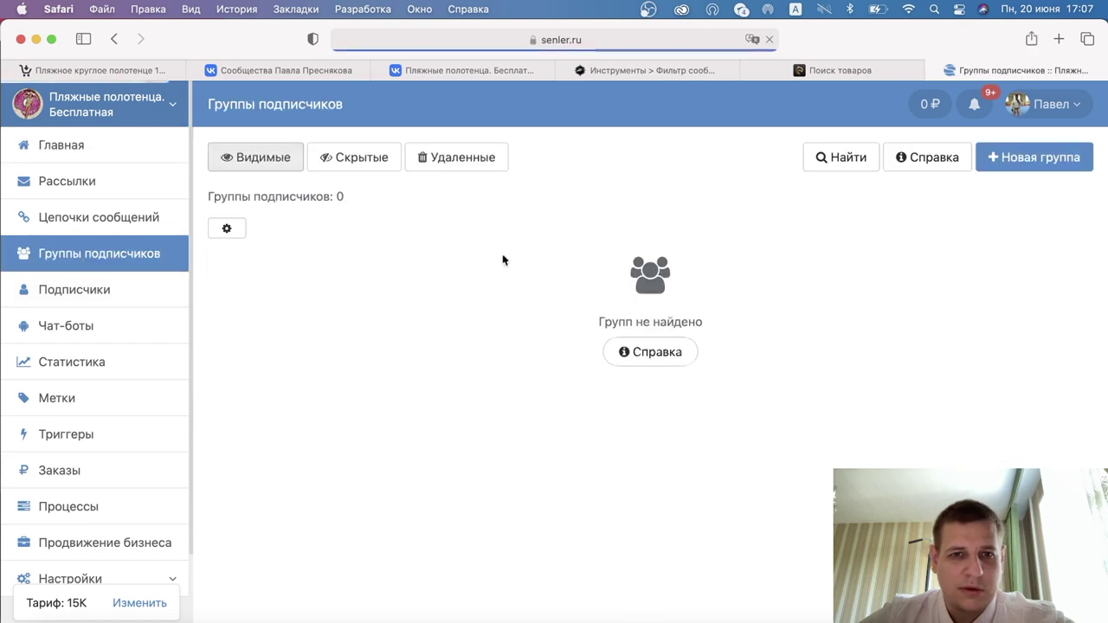
pyautogui.click(1074, 158)
pyautogui.write('EPYFNM')
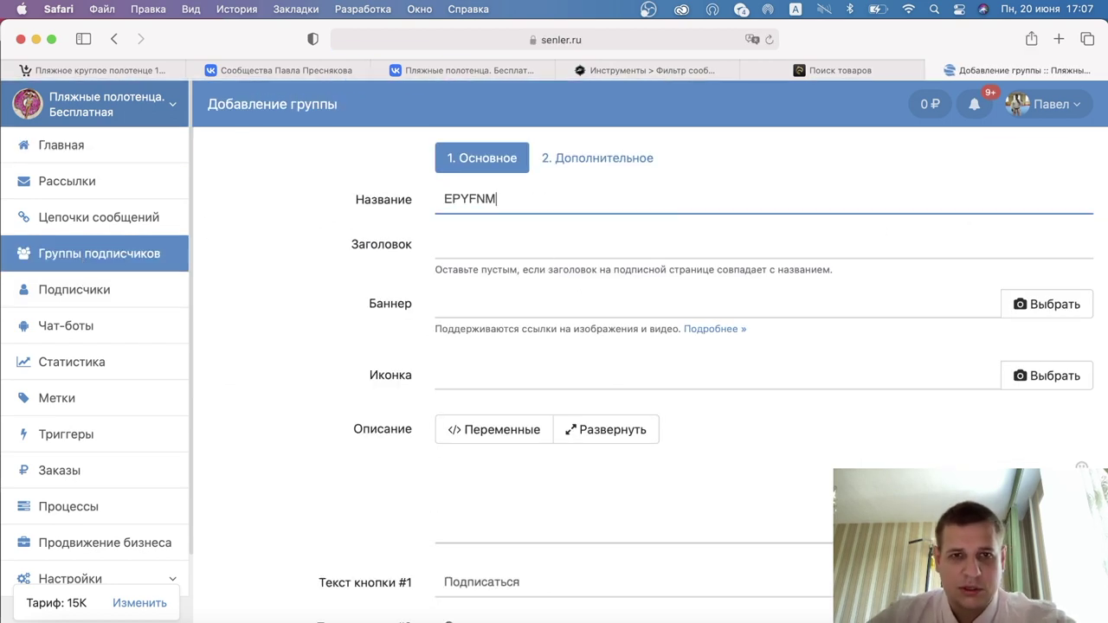
pyautogui.press('super+a')
pyautogui.press('BackSpace')
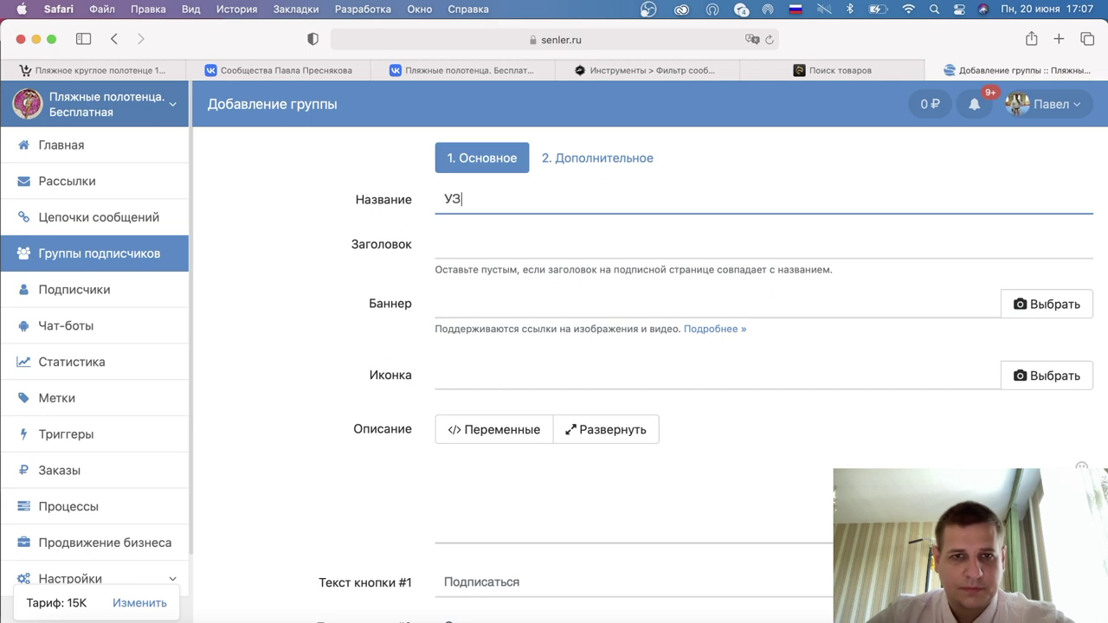
pyautogui.write('УЗНАТЬ ЦЕНЫ')
# Step: Upload the wide «Яркие пляжные покрывала» cover image from the Загрузки folder as the group's banner, keeping the full crop
pyautogui.click(515, 495)
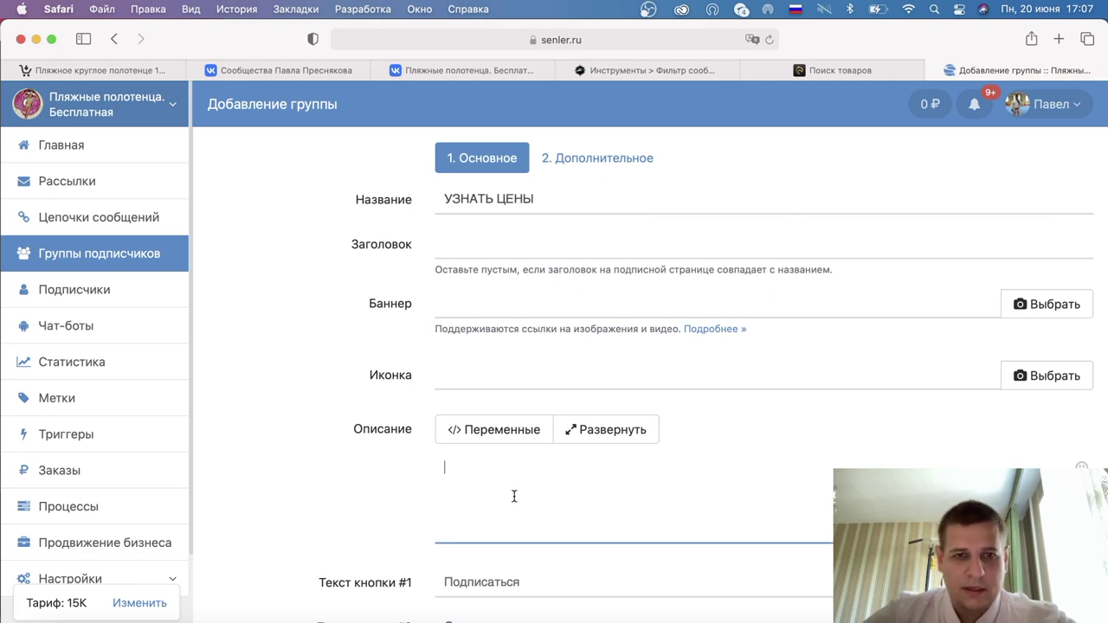
pyautogui.click(1081, 301)
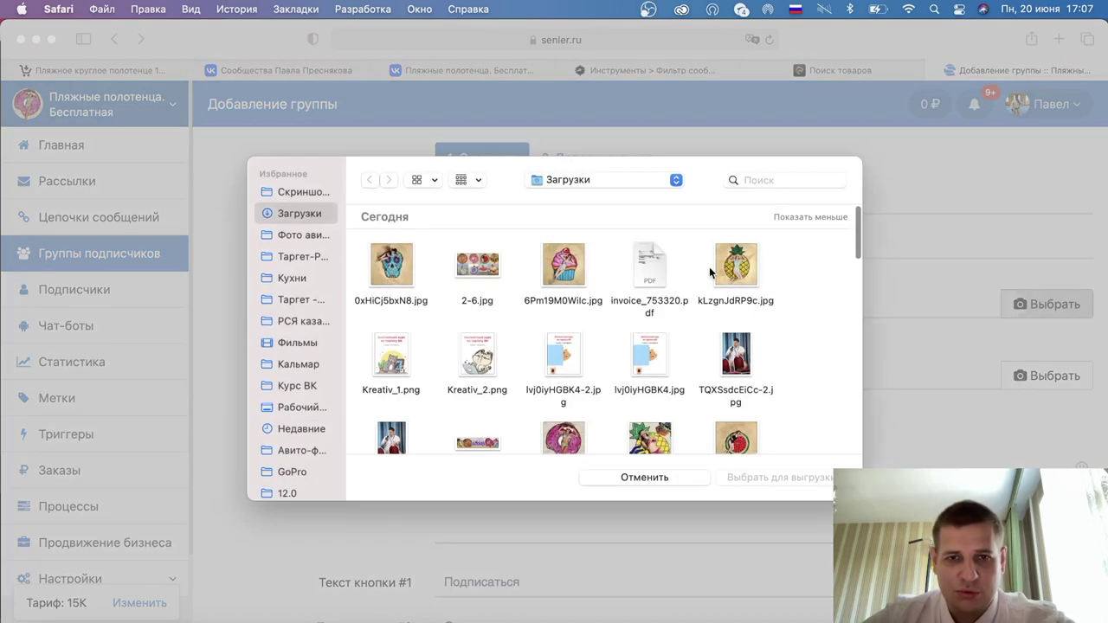
pyautogui.scroll(-2, 528, 303)
pyautogui.doubleClick(498, 374)
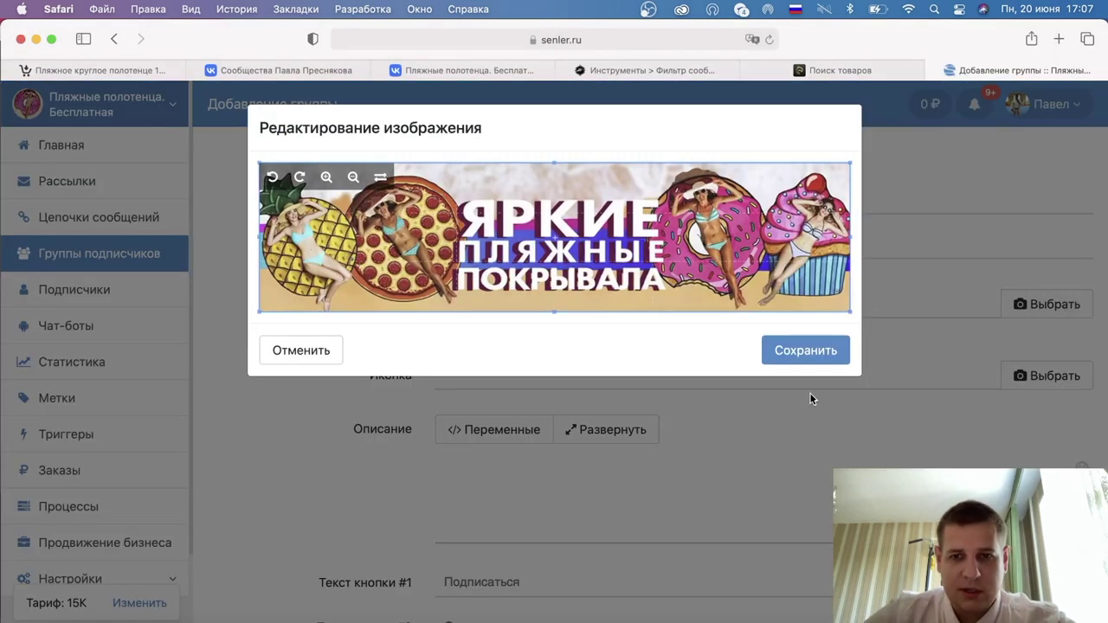
pyautogui.click(808, 350)
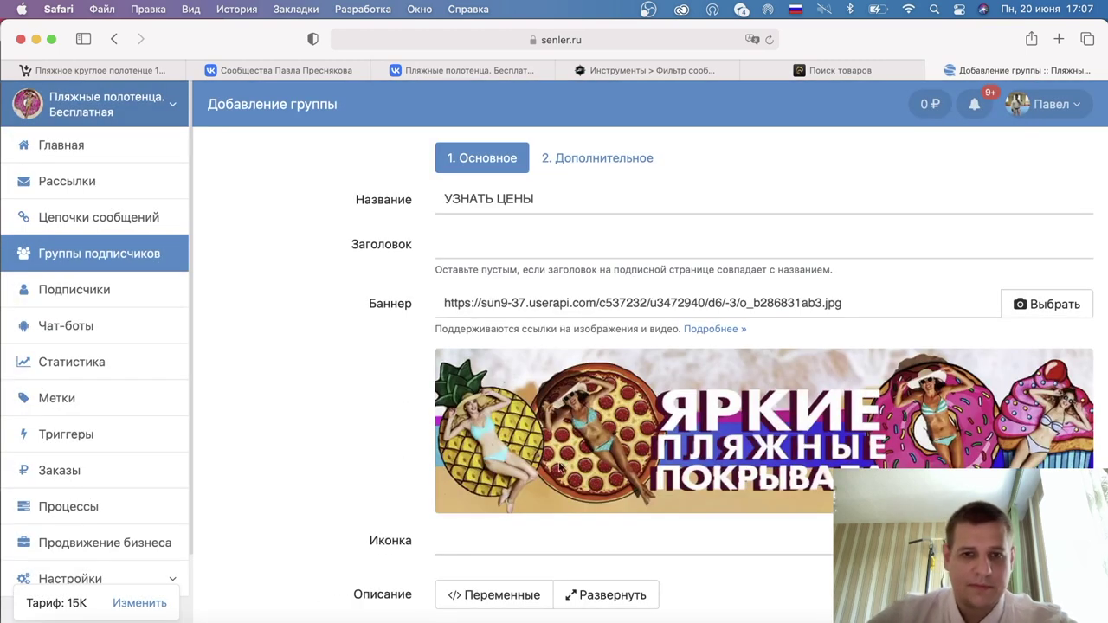
# Step: Enter the group description «Яркие пляжные полотенца! Бесплатная доставка! Оплата при получении! Хочешь узнать цена - жми на кнопку ниже!»
pyautogui.scroll(-5, 542, 428)
pyautogui.click(484, 283)
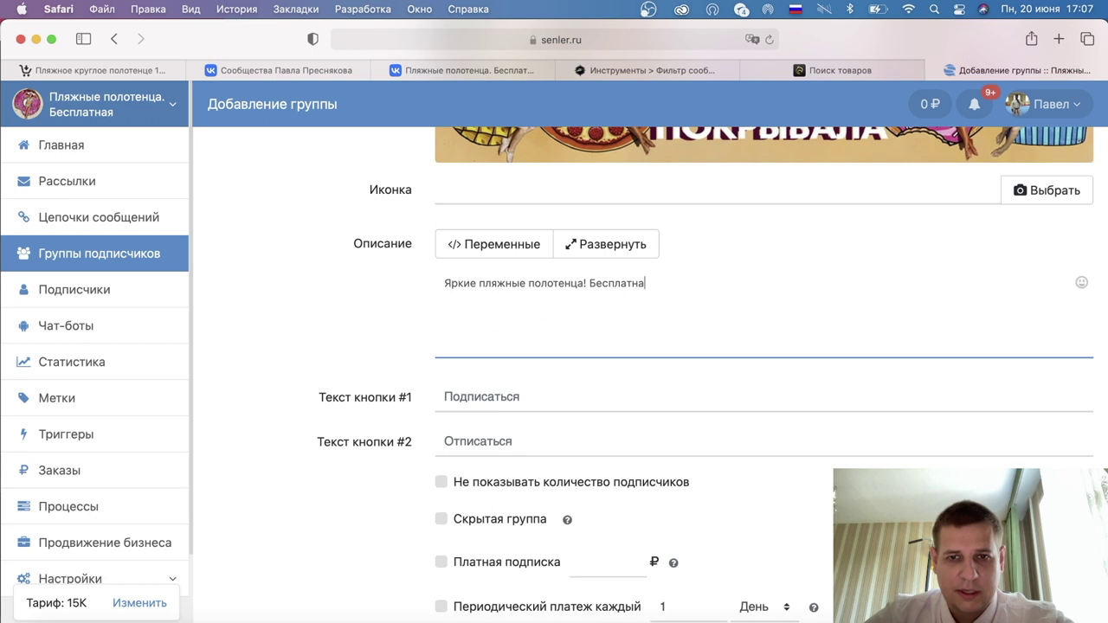
pyautogui.hotkey('alt', 'BackSpace')
pyautogui.write('доставка! Оплата при получении!')
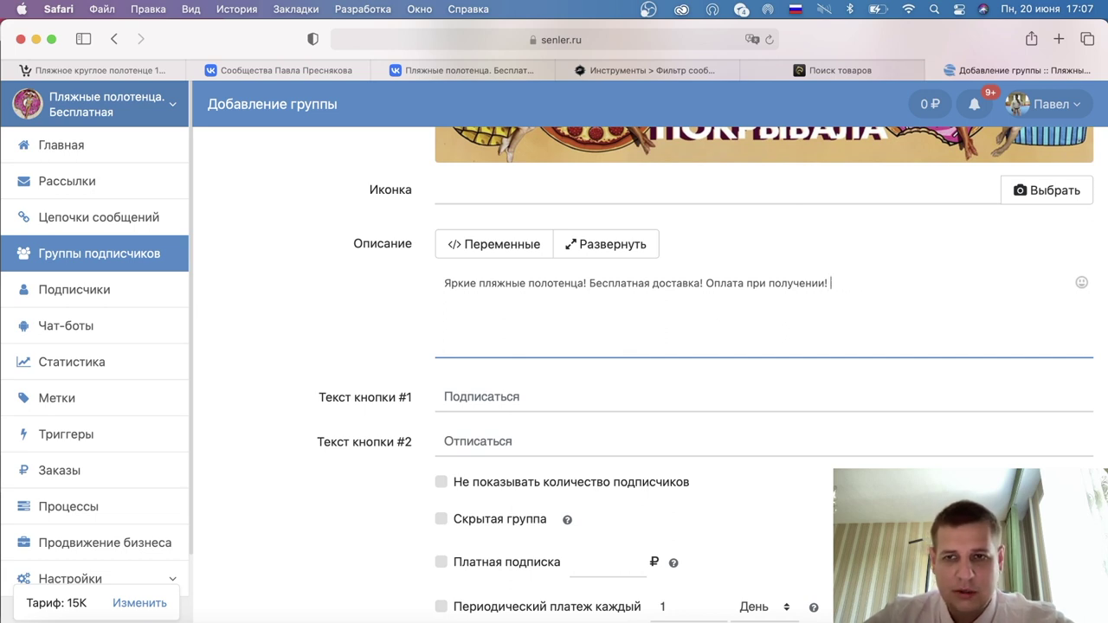
pyautogui.write('Хочешь узнать цена - жм')
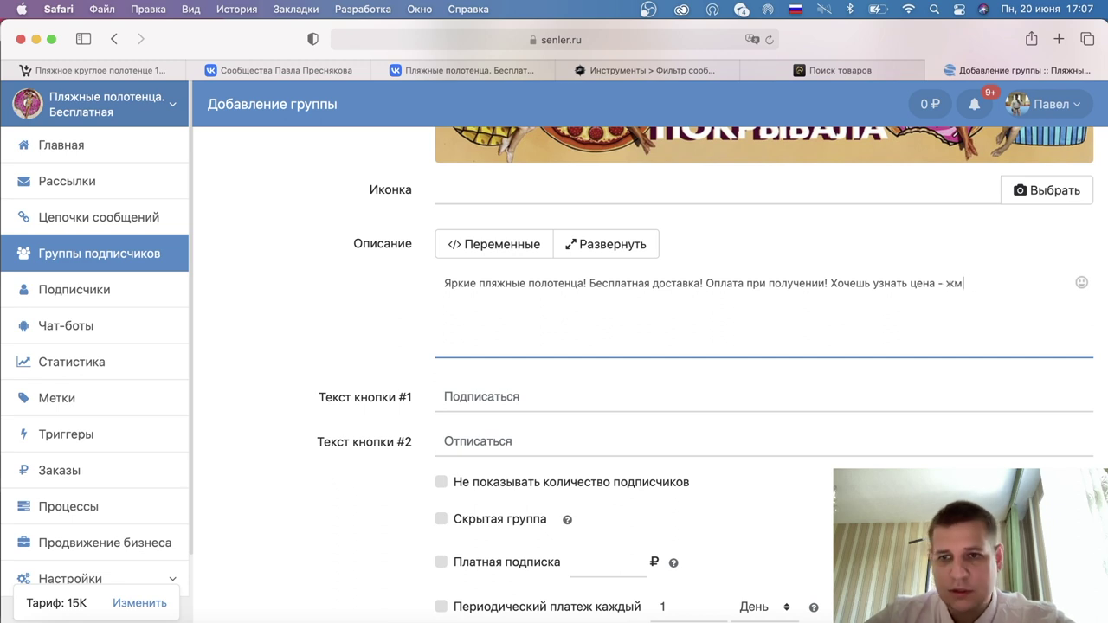
pyautogui.write('!')
# Step: Set the text of the group's first button to «Узнать цены!» and save the subscriber group
pyautogui.scroll(-3, 514, 290)
pyautogui.click(513, 283)
pyautogui.write('Узнать цены!')
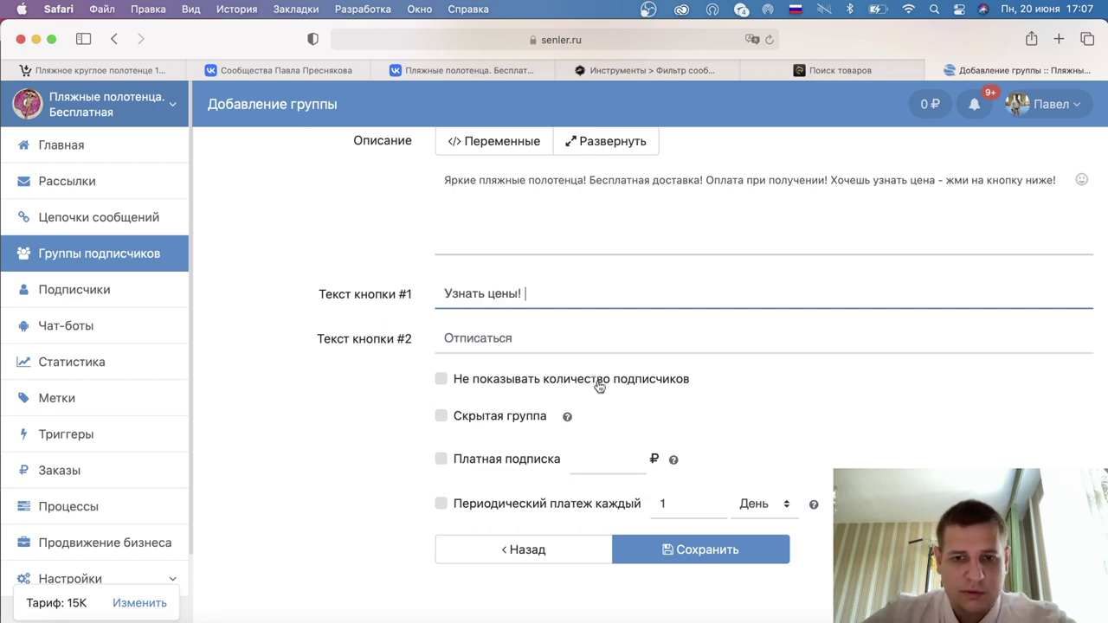
pyautogui.click(656, 553)
pyautogui.click(679, 192)
pyautogui.click(711, 294)
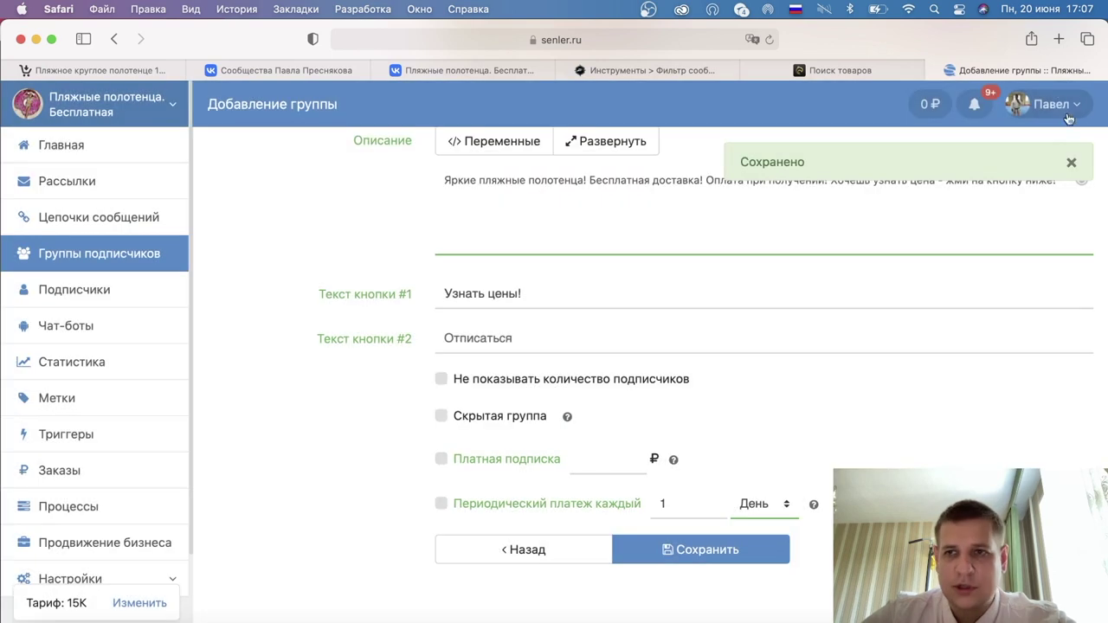
# Step: Open the Senler subscription page of the beach towel community in VKontakte to check the banner, description and button
pyautogui.click(1057, 39)
pyautogui.write('vk.com')
pyautogui.press('Return')
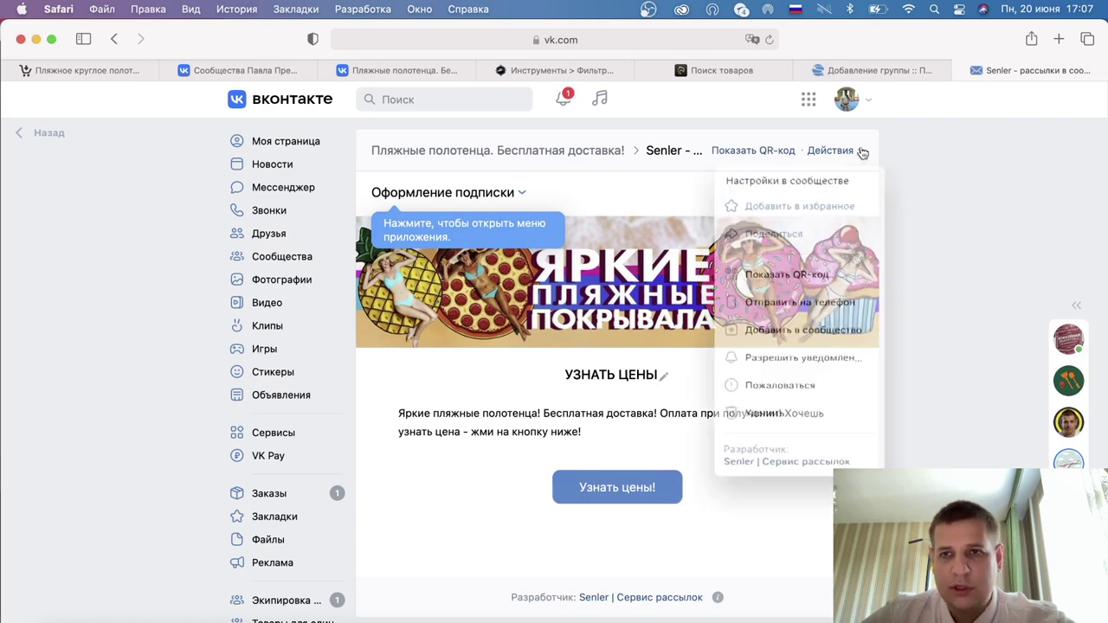
# Step: Return to Senler and create a new chatbot named «Узнать цены»
pyautogui.click(860, 68)
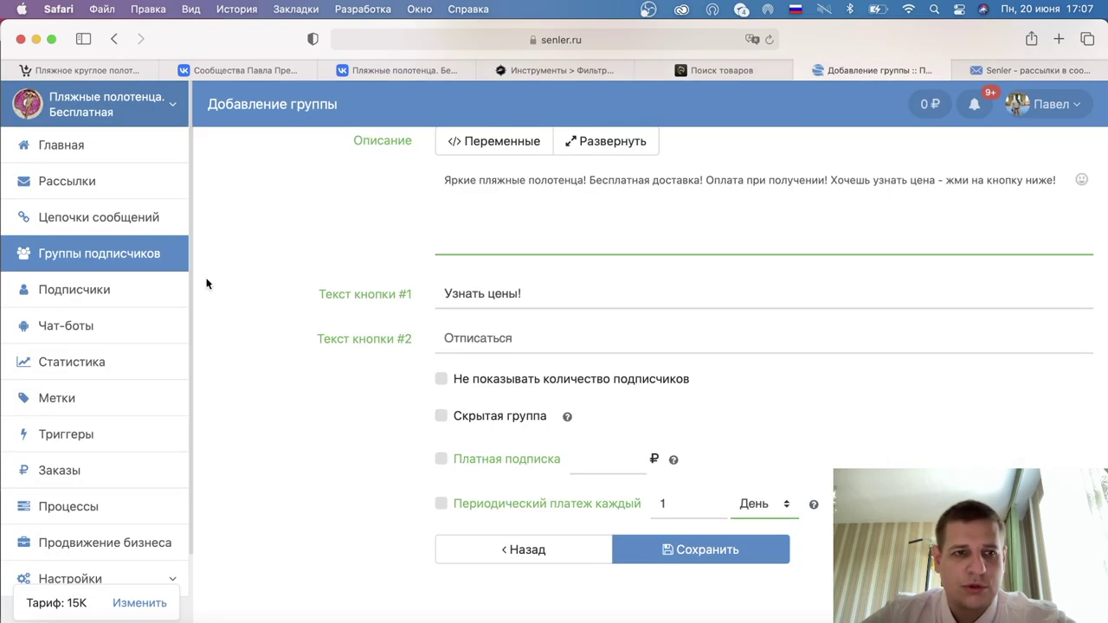
pyautogui.click(70, 324)
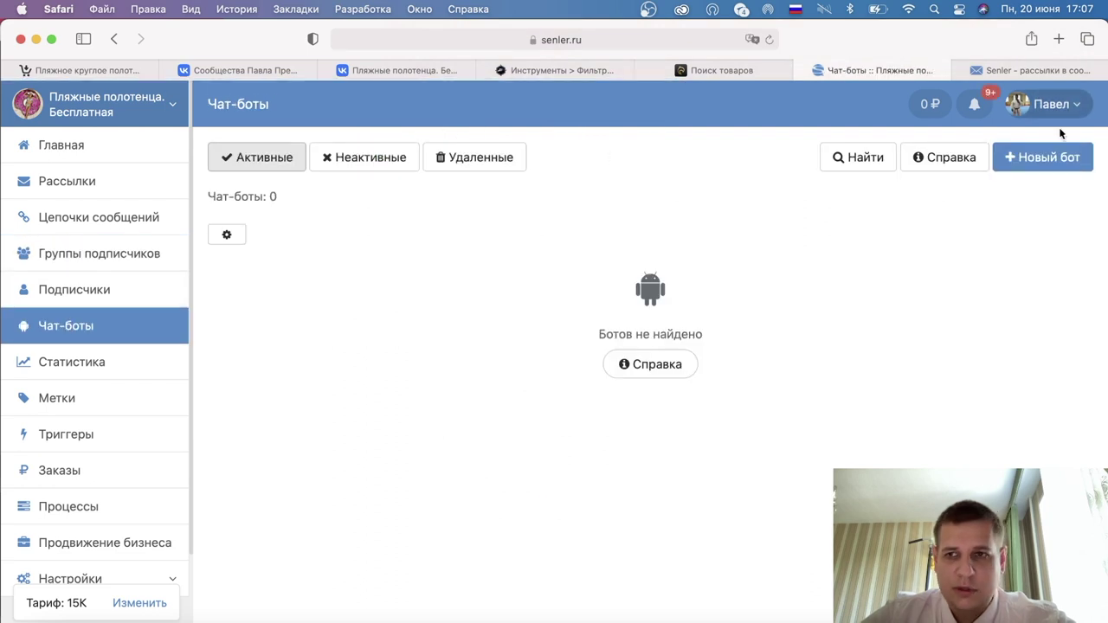
pyautogui.click(1043, 157)
pyautogui.click(666, 299)
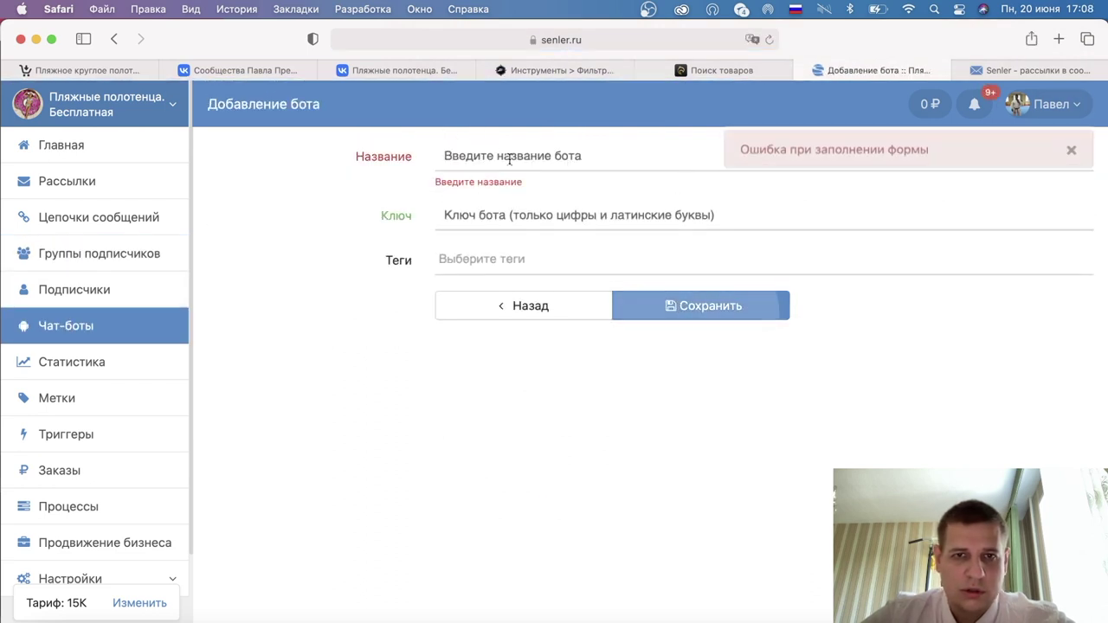
pyautogui.click(502, 152)
pyautogui.write('УЗнать цены')
pyautogui.click(643, 313)
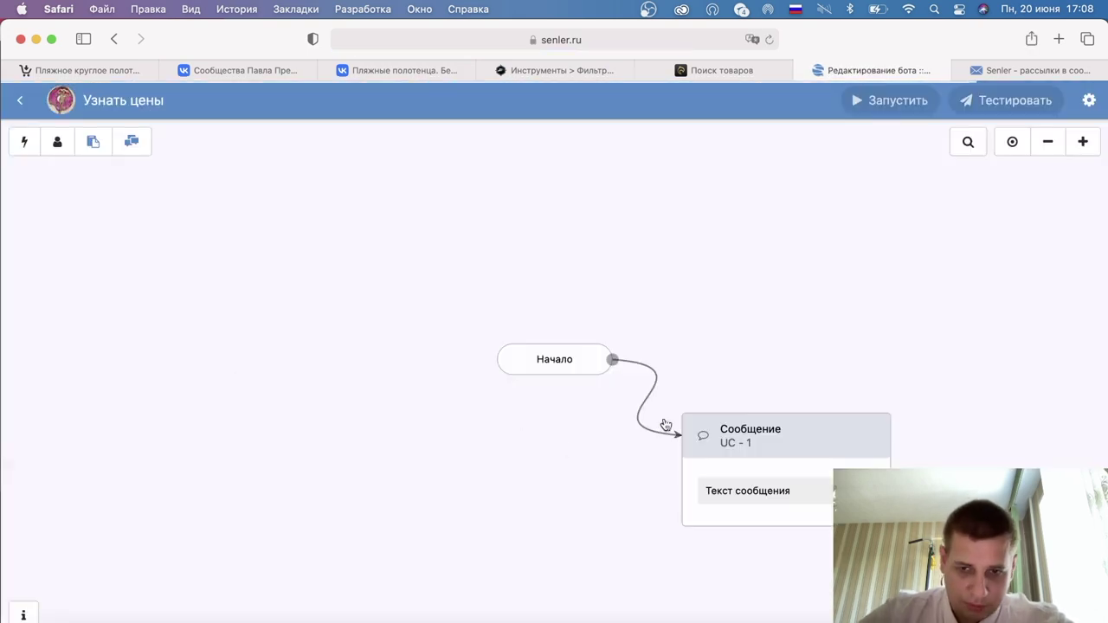
# Step: Replace the text of the bot's message block with «Цены можете найти в товарах:»
pyautogui.click(706, 435)
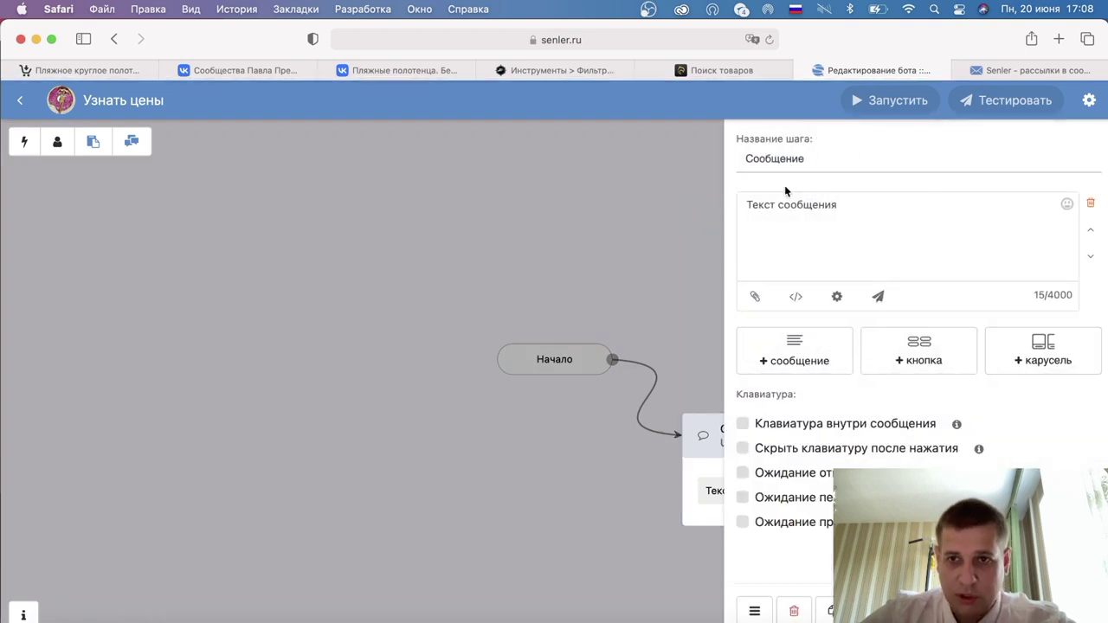
pyautogui.tripleClick(750, 205)
pyautogui.write('Цены п')
pyautogui.press('BackSpace')
pyautogui.write('можете найти в товарах:')
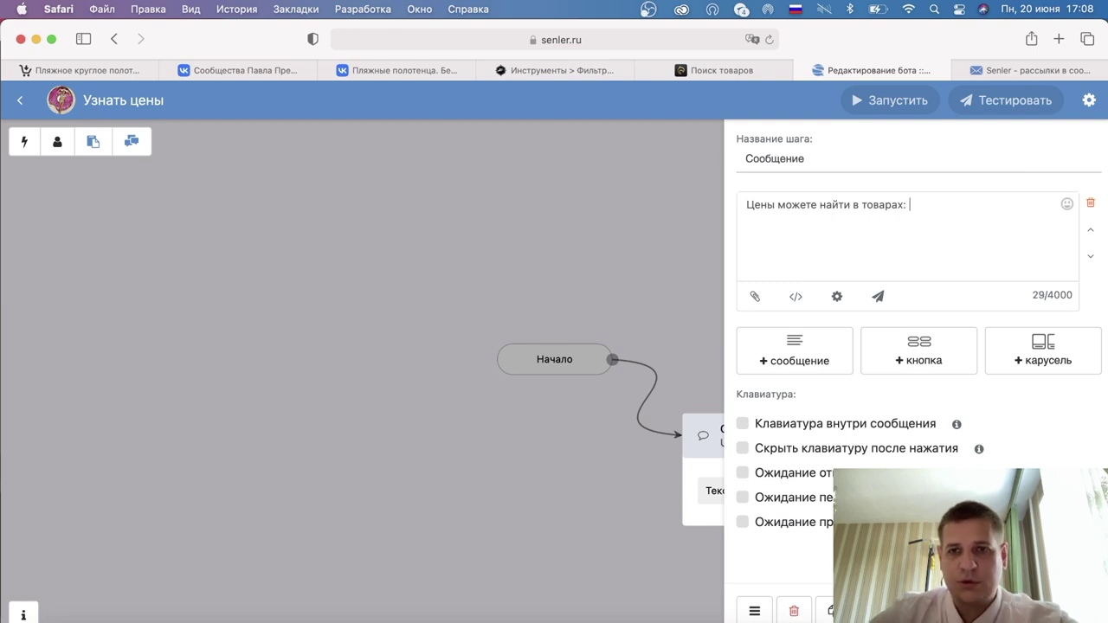
# Step: Open the beach towel community's products page in VKontakte and copy its web address
pyautogui.click(372, 74)
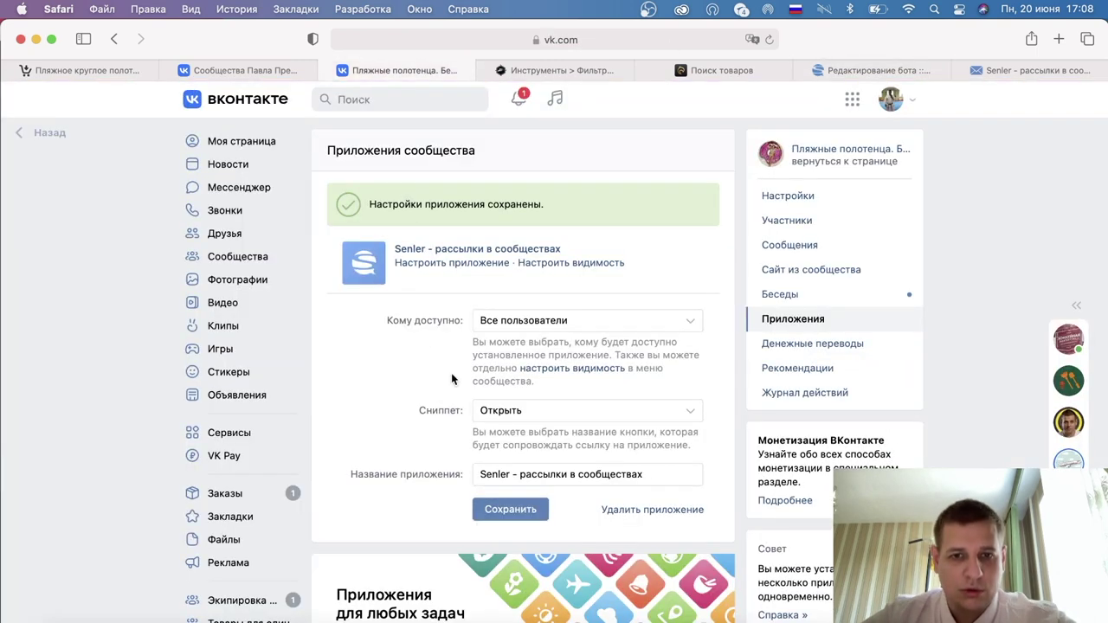
pyautogui.click(836, 155)
pyautogui.scroll(-2, 681, 311)
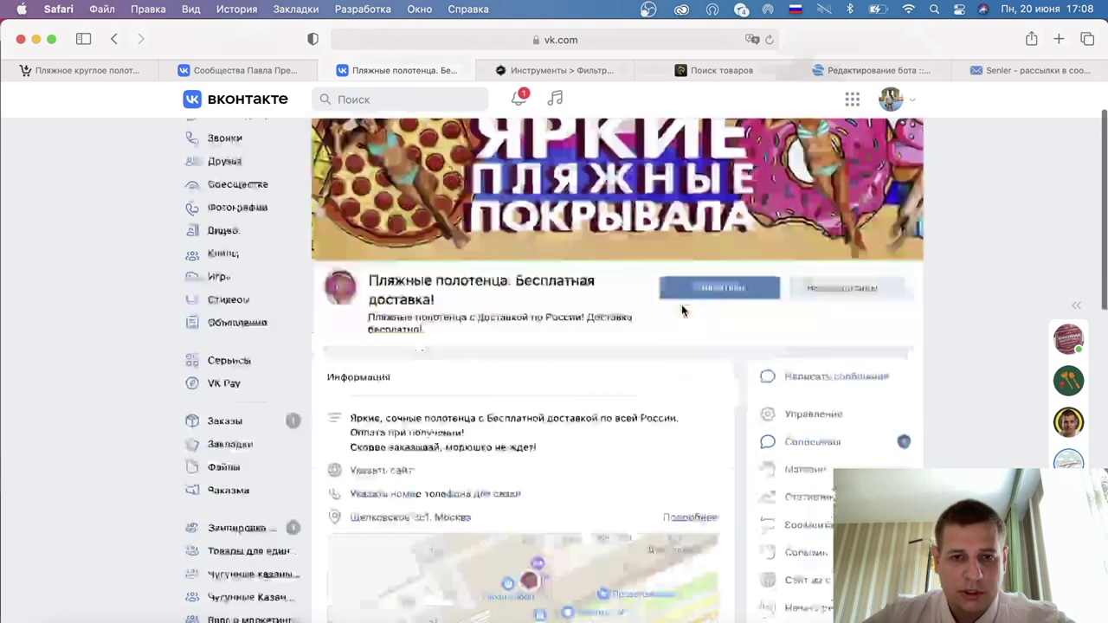
pyautogui.scroll(-10, 681, 311)
pyautogui.scroll(4, 407, 286)
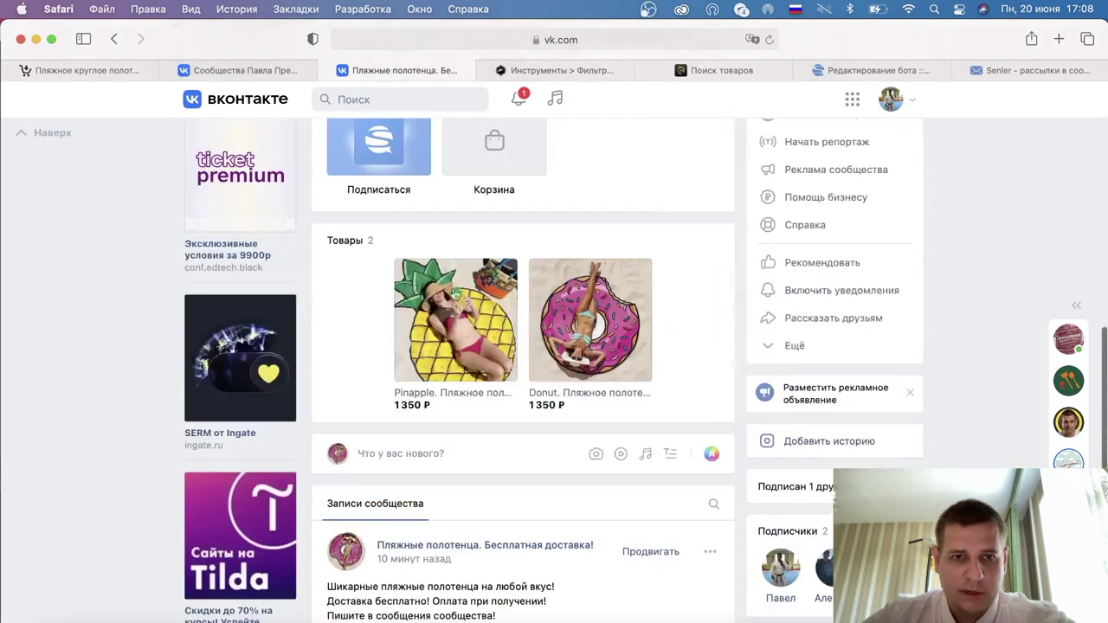
pyautogui.click(372, 239)
pyautogui.click(612, 46)
# Step: Add the copied products page link to the bot message in Senler, publish and launch the bot, and leave its editor
pyautogui.click(1023, 71)
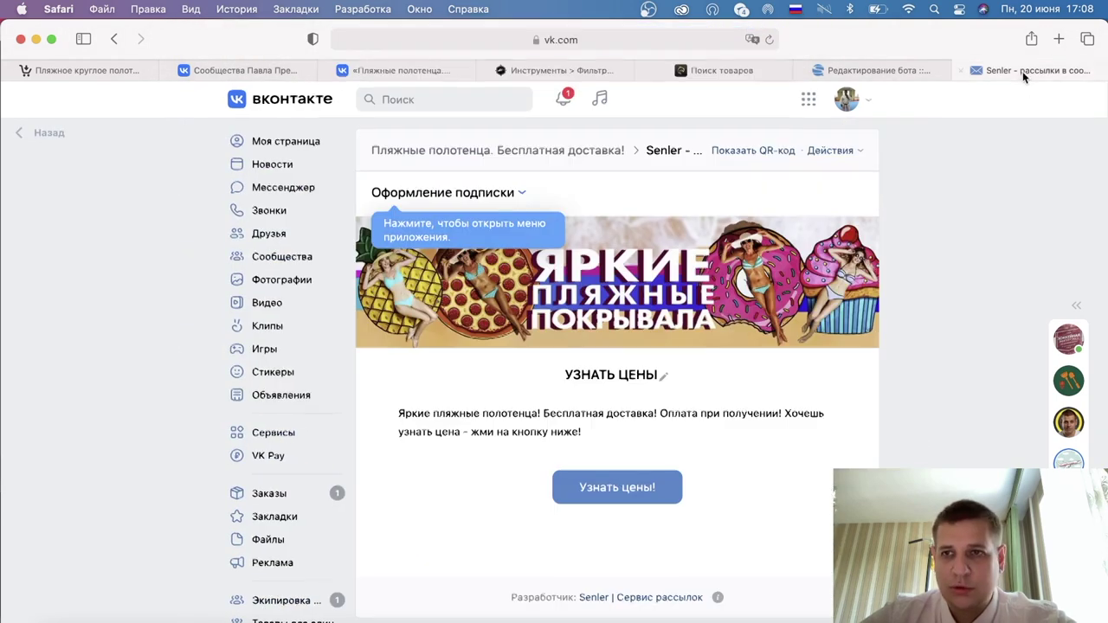
pyautogui.click(853, 77)
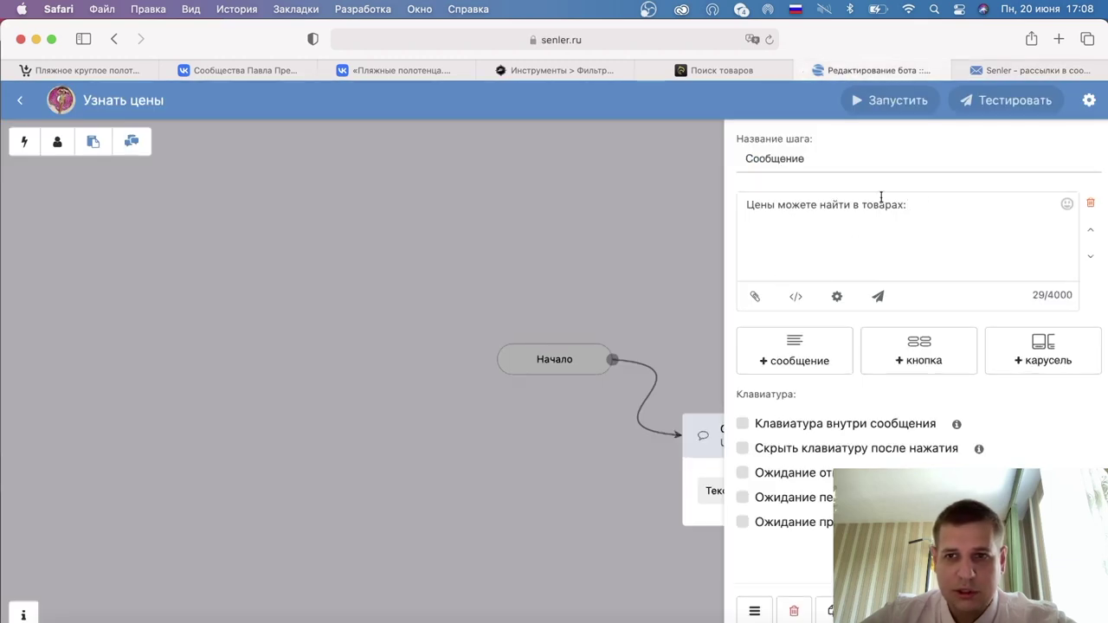
pyautogui.press('super+v')
pyautogui.press('Escape')
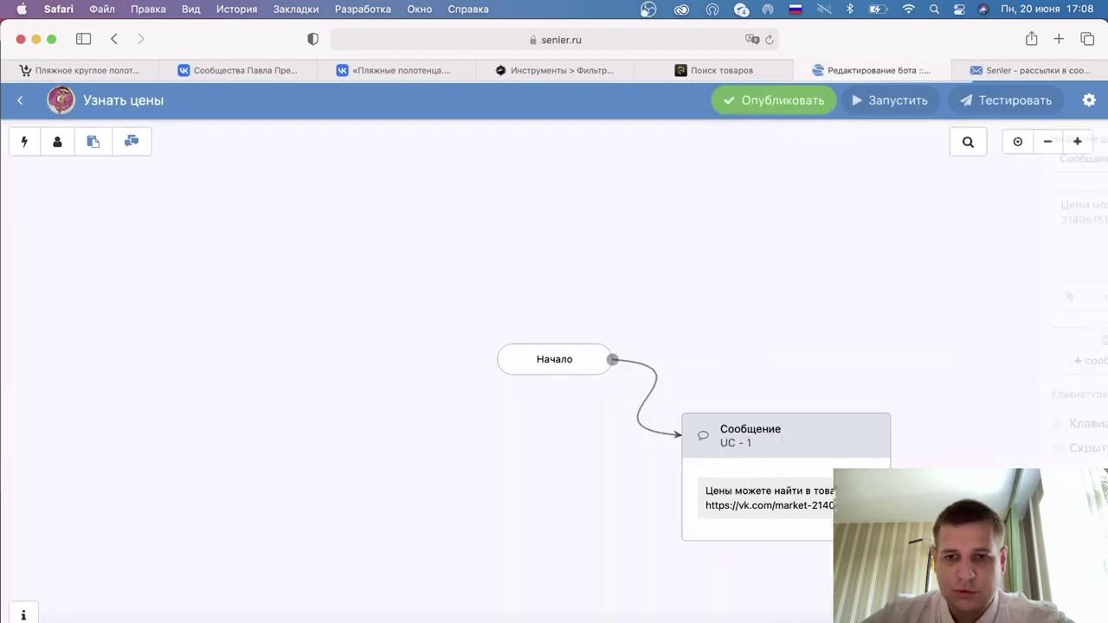
pyautogui.click(779, 100)
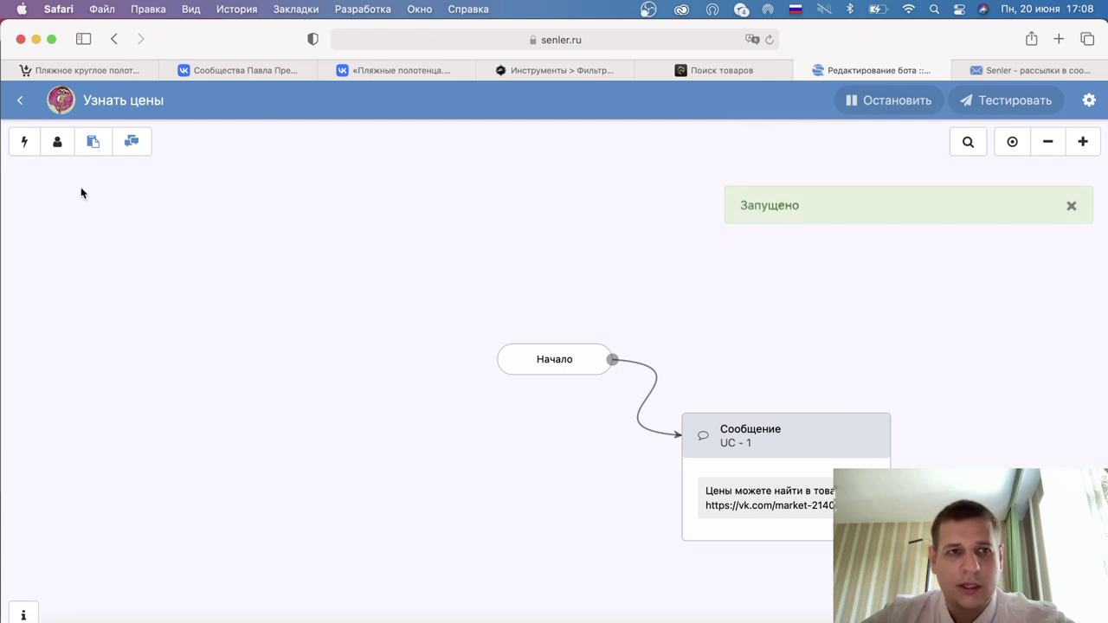
pyautogui.click(19, 100)
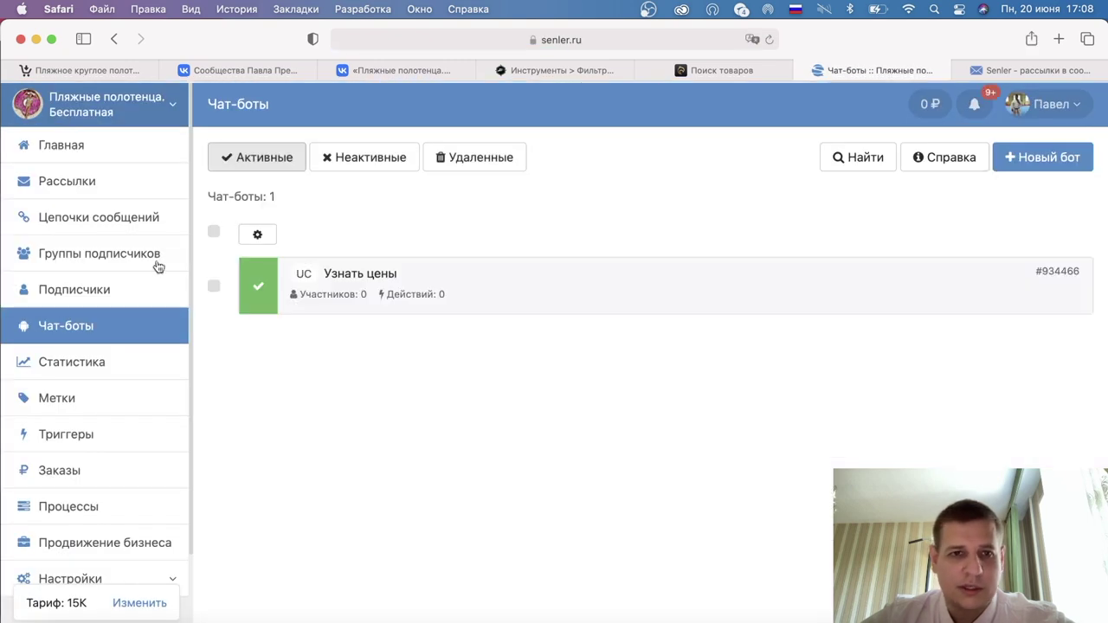
# Step: Edit the «УЗНАТЬ ЦЕНЫ» subscriber group so that subscribers are added to the «Узнать цены» bot, and save it
pyautogui.click(78, 251)
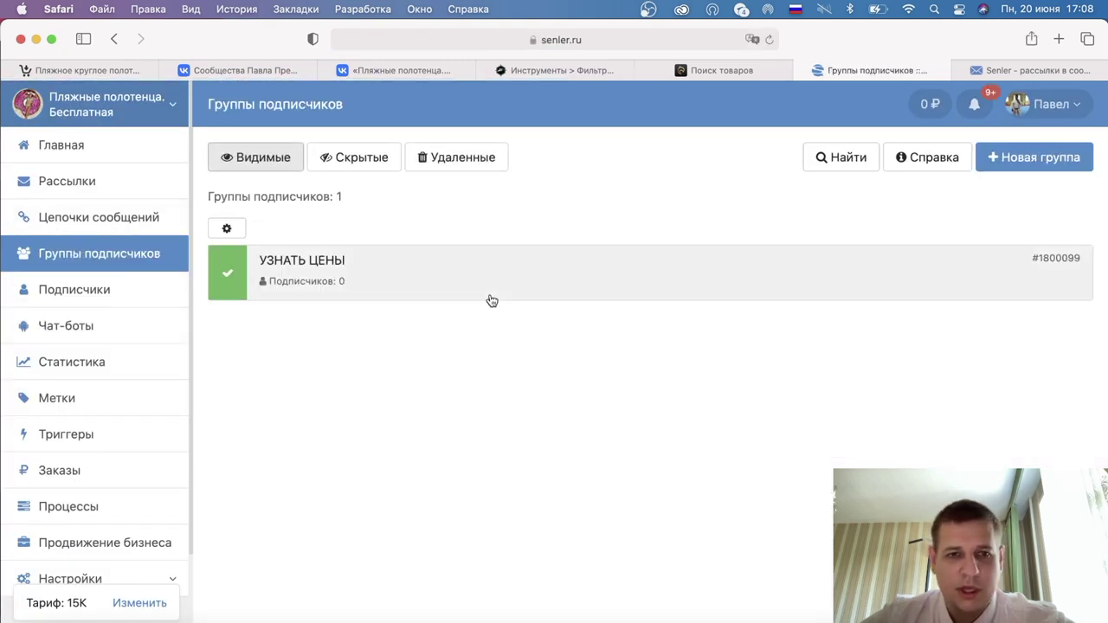
pyautogui.click(573, 294)
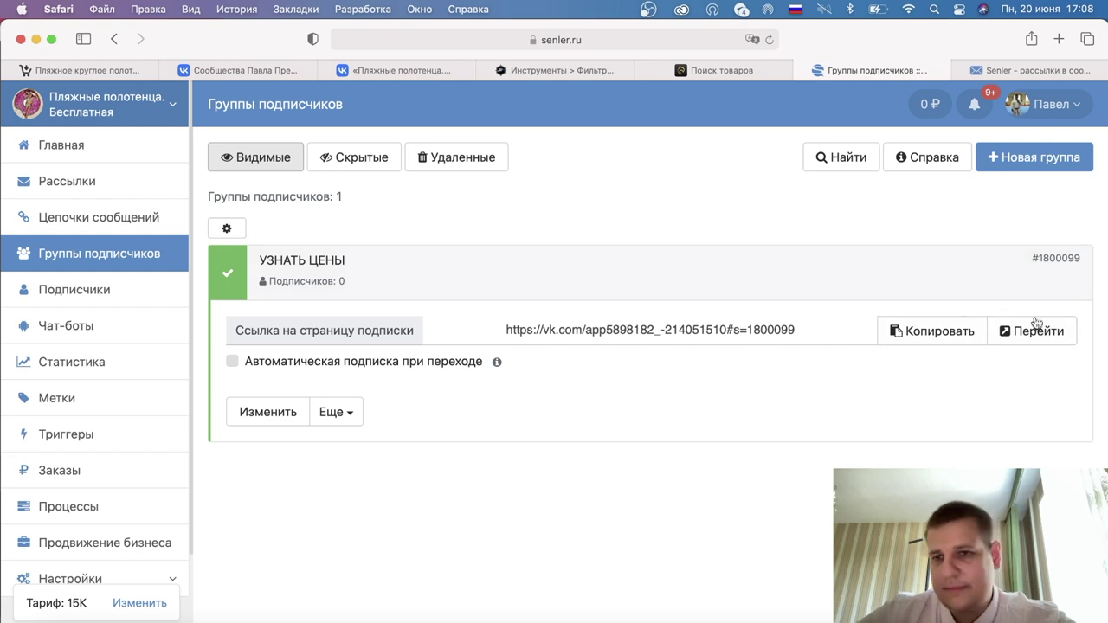
pyautogui.click(268, 411)
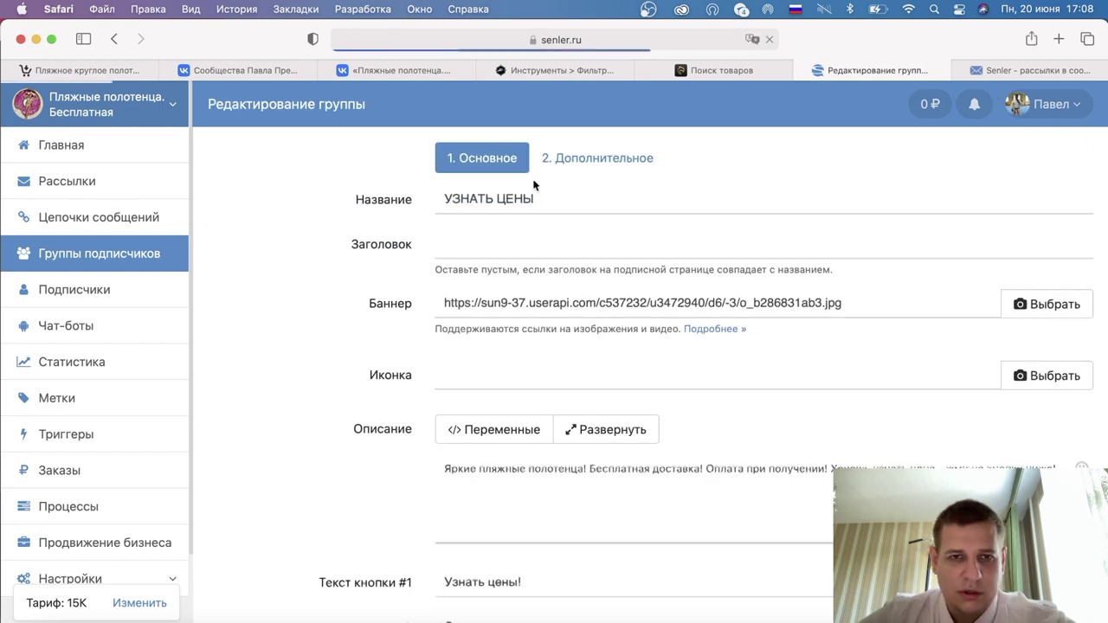
pyautogui.click(606, 161)
pyautogui.click(463, 200)
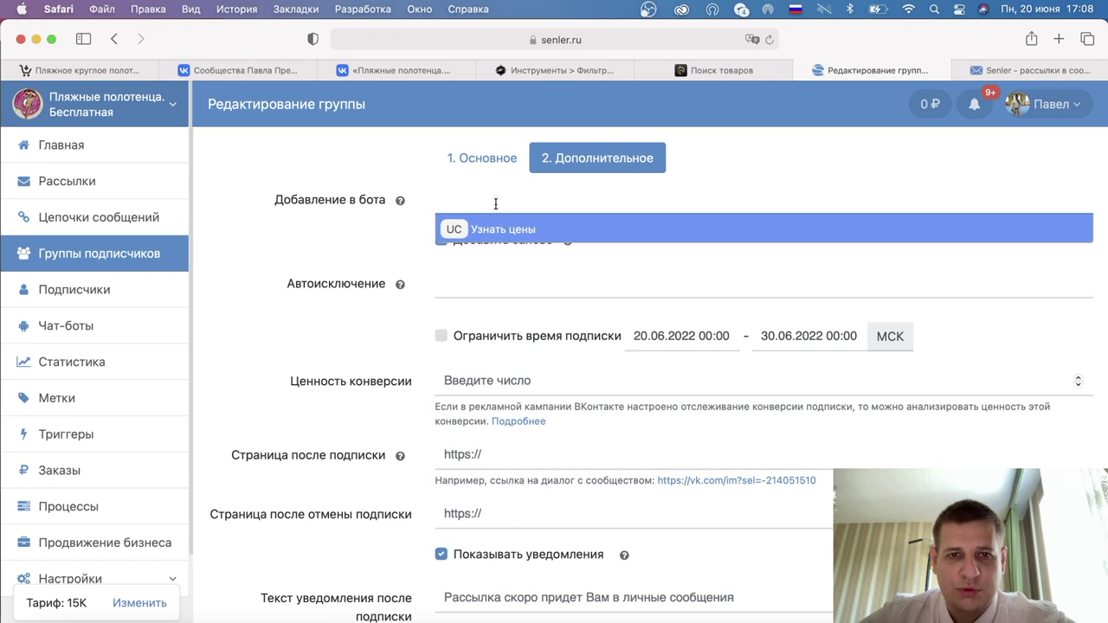
pyautogui.click(495, 229)
pyautogui.scroll(-5, 383, 242)
pyautogui.click(730, 560)
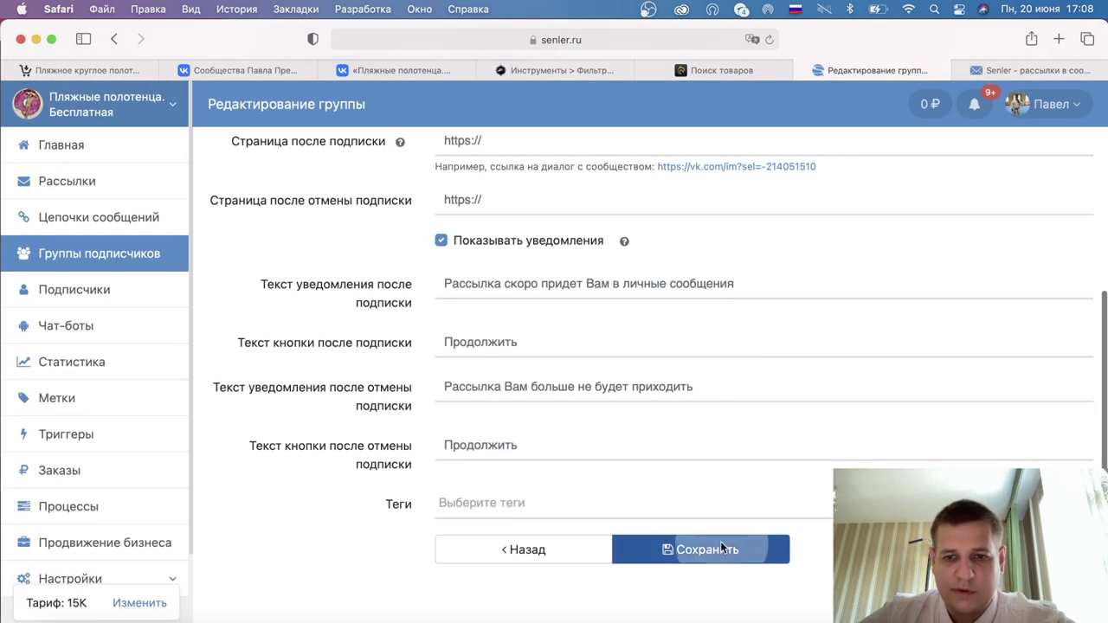
pyautogui.click(676, 194)
pyautogui.click(712, 301)
# Step: Switch to VKontakte advertising and start a new ad post in the «Личный кабинет» account of Маркет-платформа
pyautogui.click(389, 70)
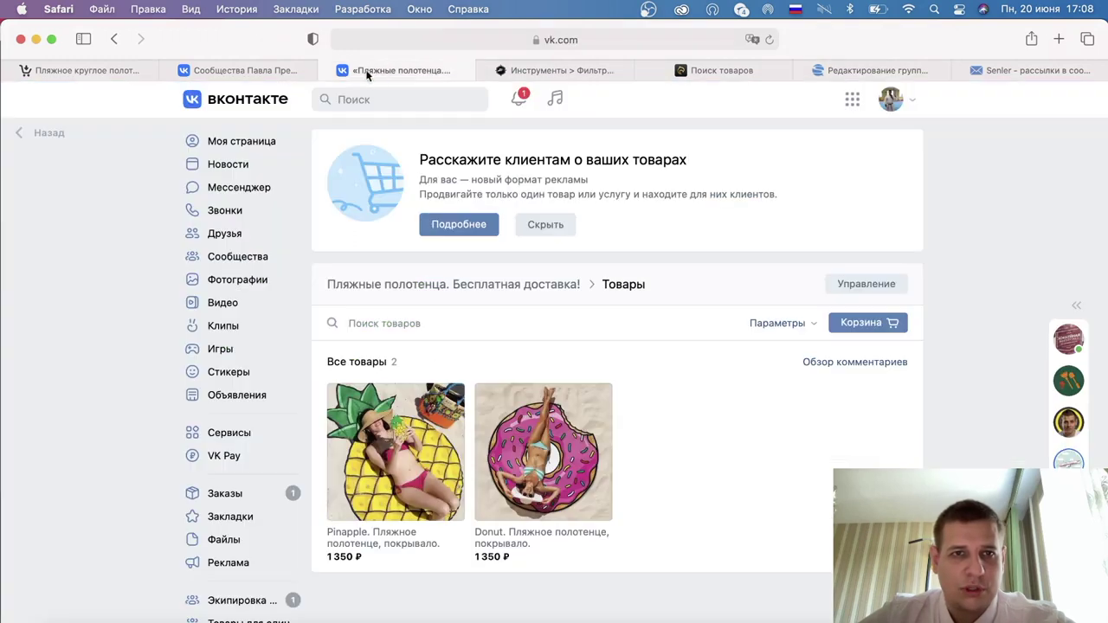
pyautogui.click(227, 565)
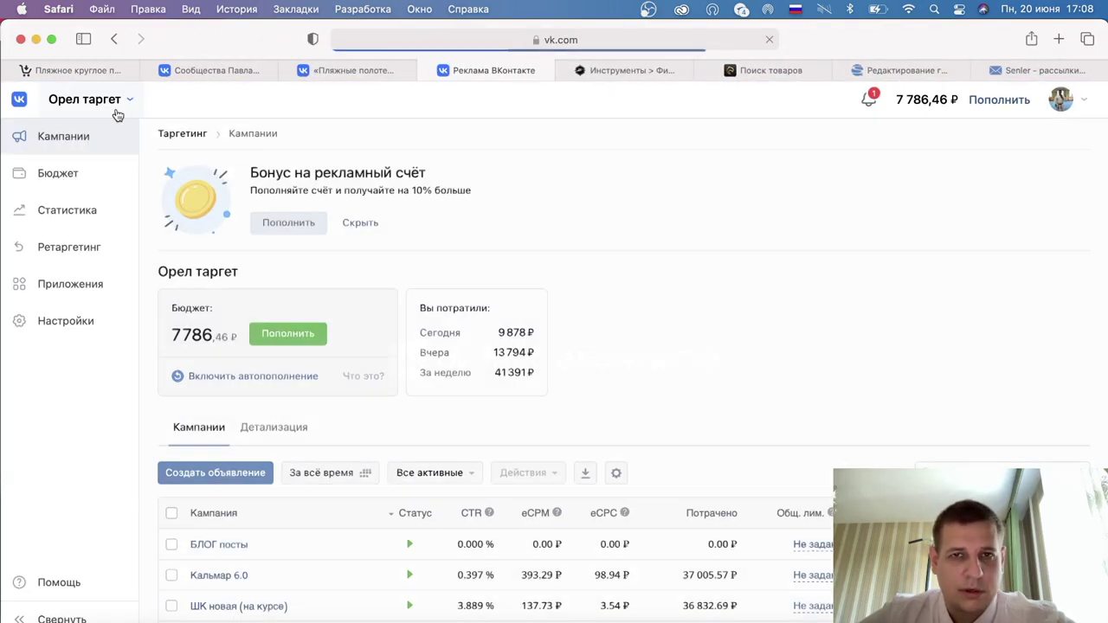
pyautogui.click(94, 101)
pyautogui.scroll(-5, 104, 347)
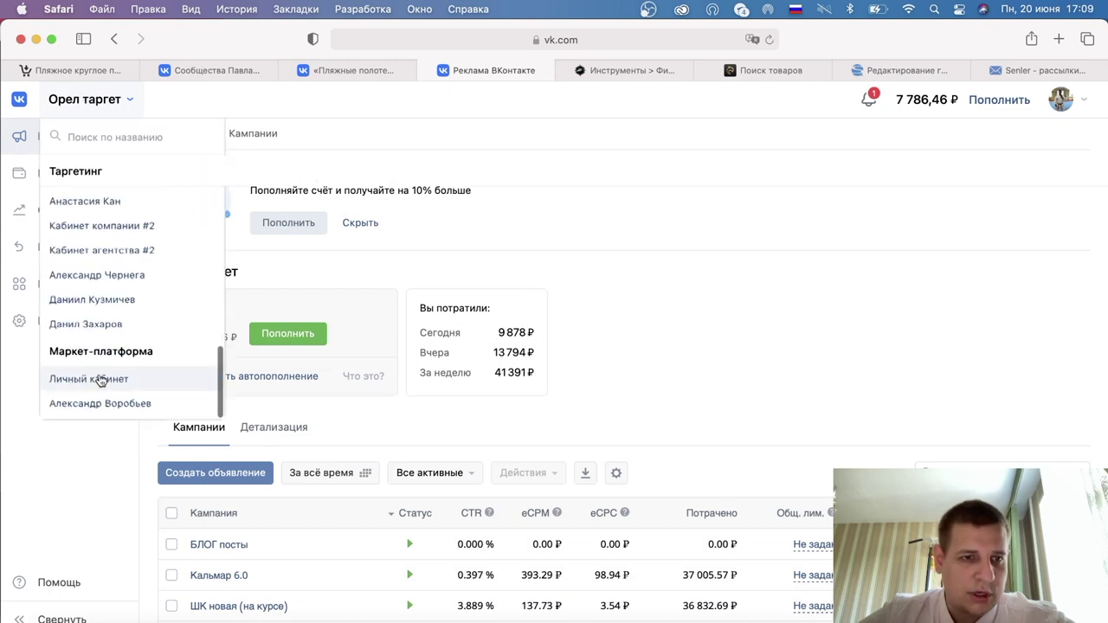
pyautogui.click(97, 379)
pyautogui.scroll(-2, 388, 277)
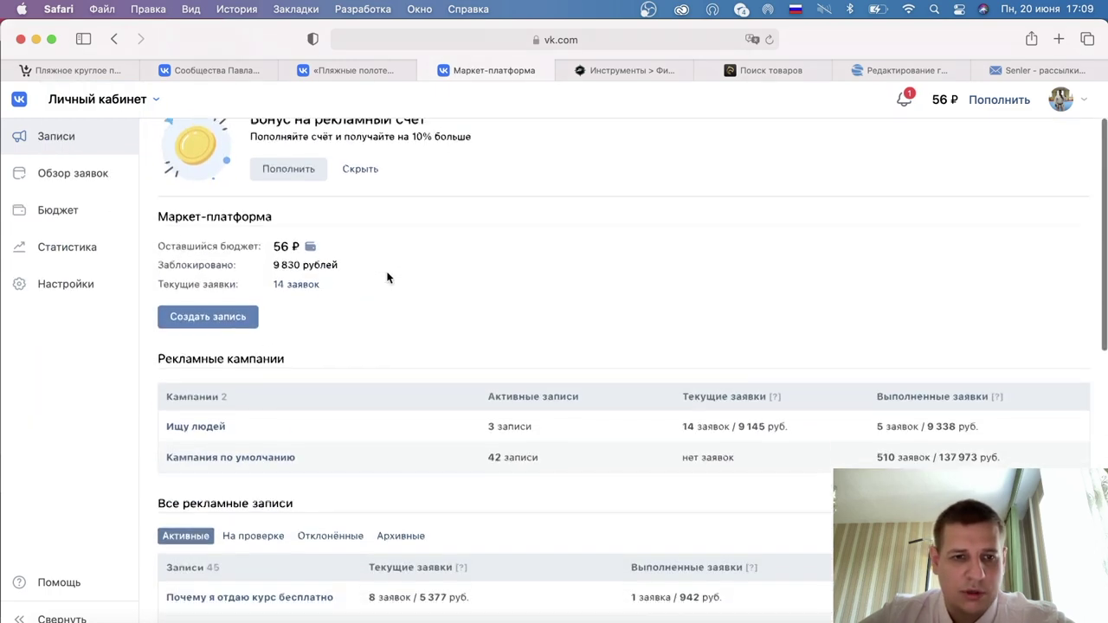
pyautogui.click(208, 309)
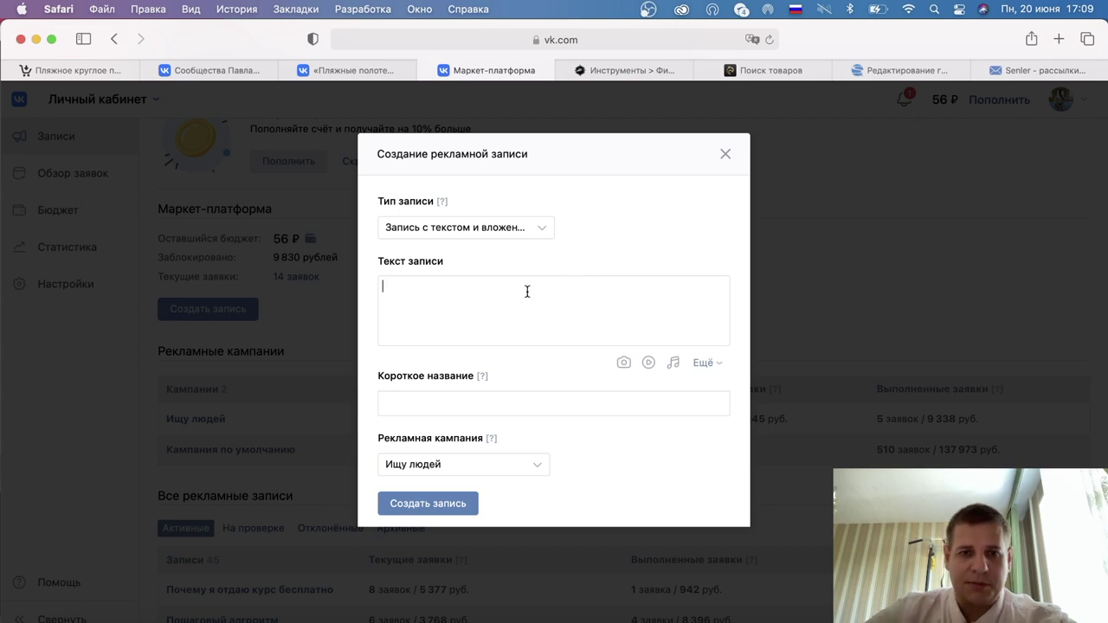
# Step: Attach 0xHiCj5bxN8.jpg, 6Pm19M0Wilc.jpg, kLzgnJdRP9c.jpg, xUXLdghWMVo.jpg, XzUlSVAevFw.jpg and Z6mw1LJyd-E.jpg from the Загрузки folder to the ad post
pyautogui.click(623, 362)
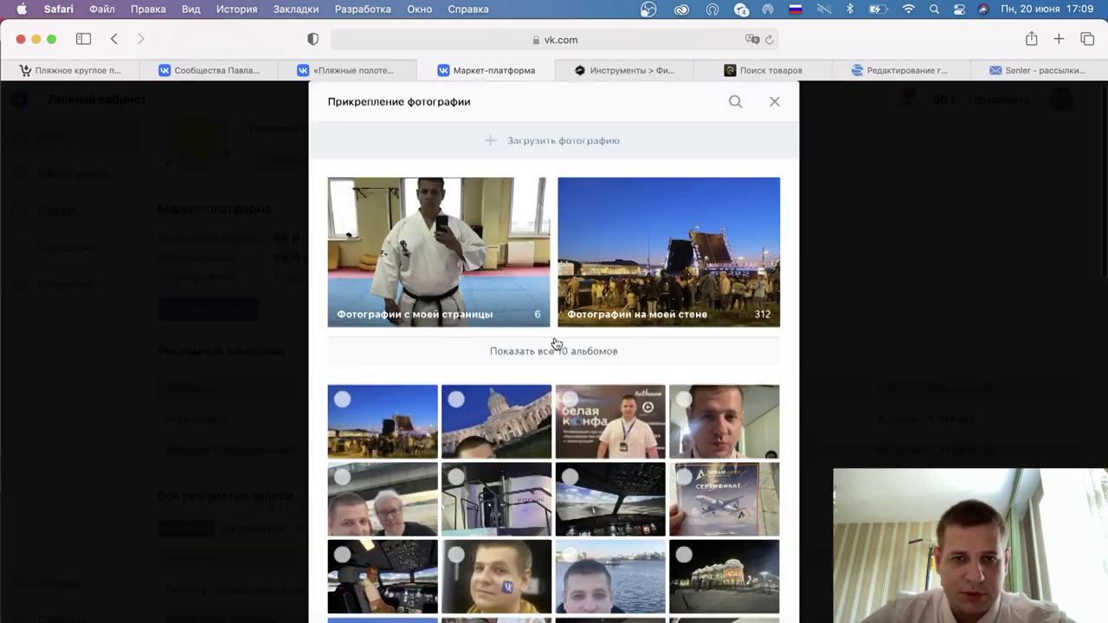
pyautogui.click(487, 143)
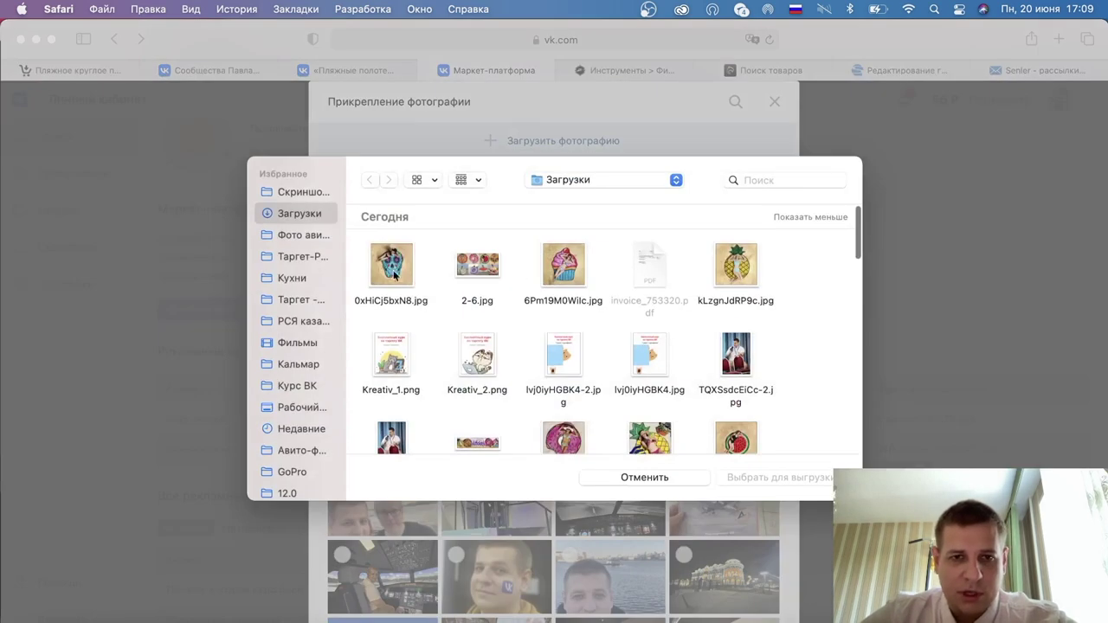
pyautogui.click(394, 274)
pyautogui.keyDown('super'); pyautogui.click(588, 272); pyautogui.keyUp('super')
pyautogui.keyDown('super'); pyautogui.click(749, 275); pyautogui.keyUp('super')
pyautogui.scroll(-2, 750, 275)
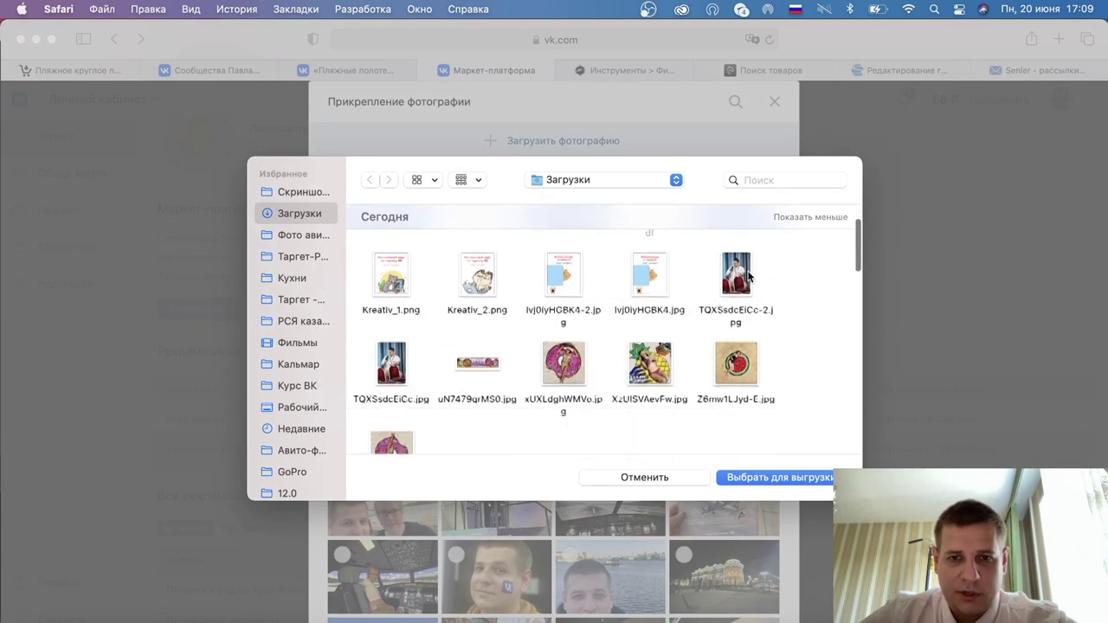
pyautogui.scroll(-2, 750, 275)
pyautogui.keyDown('super'); pyautogui.click(565, 294); pyautogui.keyUp('super')
pyautogui.keyDown('super'); pyautogui.click(649, 297); pyautogui.keyUp('super')
pyautogui.keyDown('super'); pyautogui.click(732, 295); pyautogui.keyUp('super')
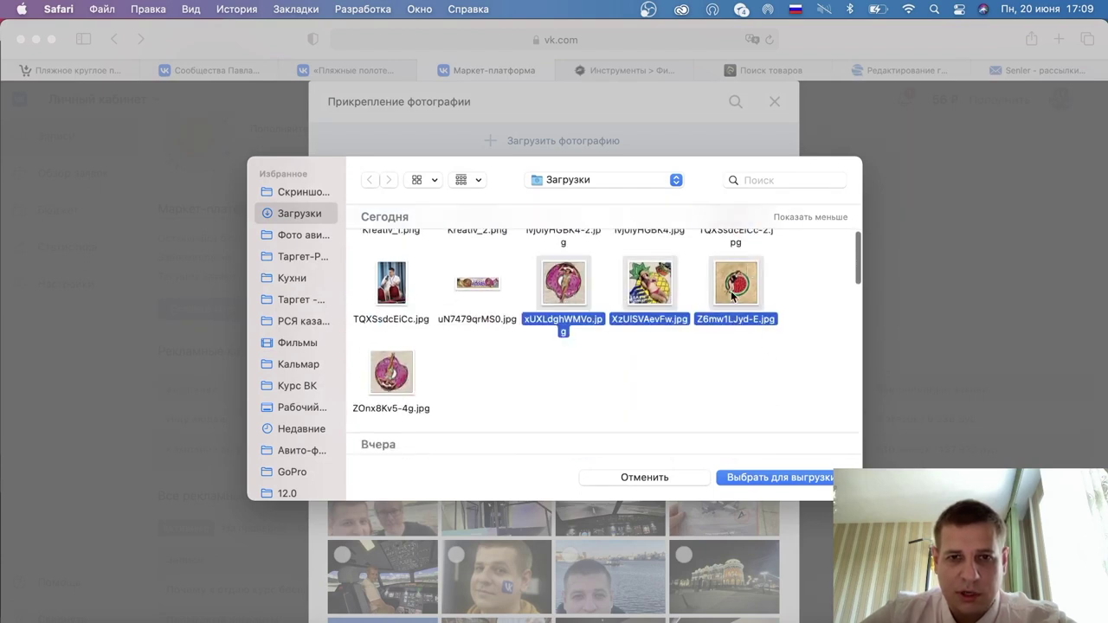
pyautogui.click(766, 477)
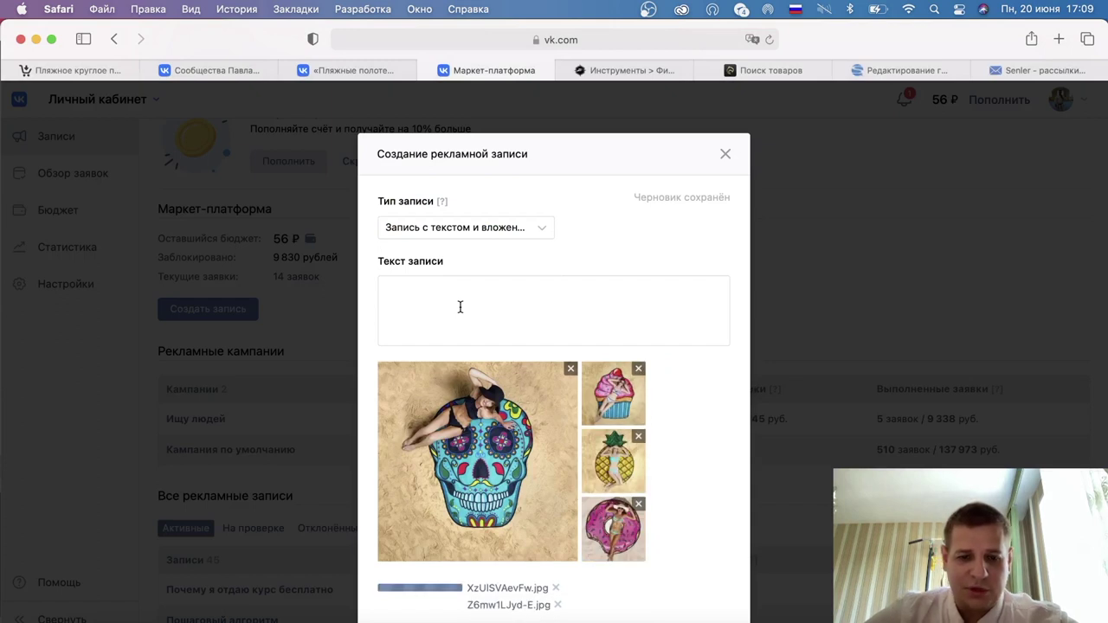
# Step: Enter the ad text «Оригинальные пляжные полотенца! Тренд 2022 года! Заходи и узнавай цены! Ты будешь в шоке! Доставка бесплатно, оплата при получении!» on three lines
pyautogui.click(460, 306)
pyautogui.write('Оригинальные пл')
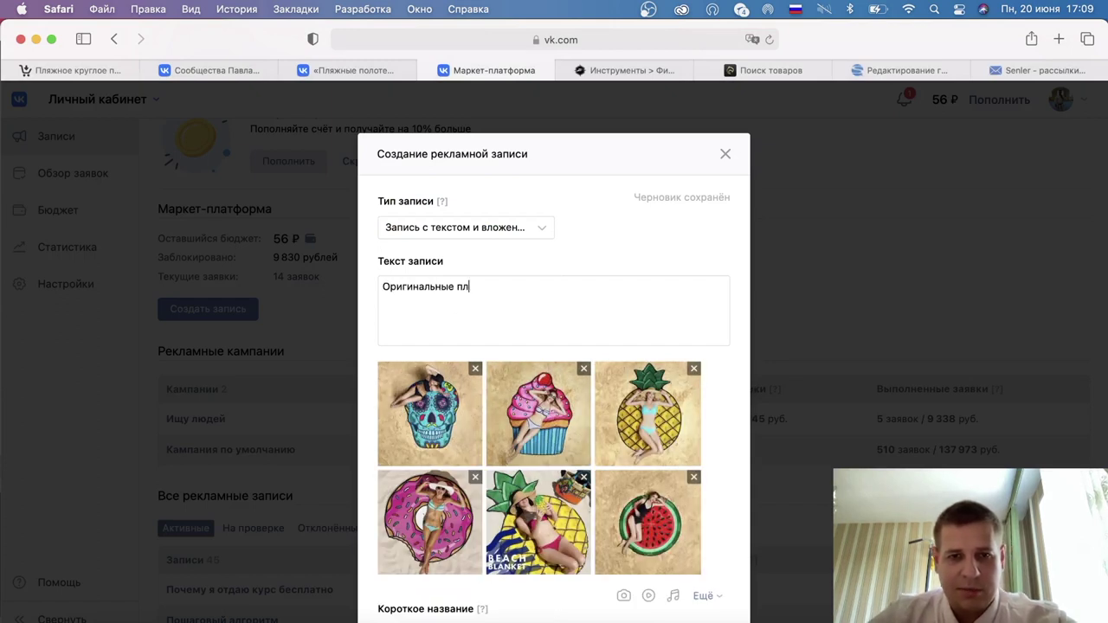
pyautogui.write('яжные полотенца! Тренд 2022 года!')
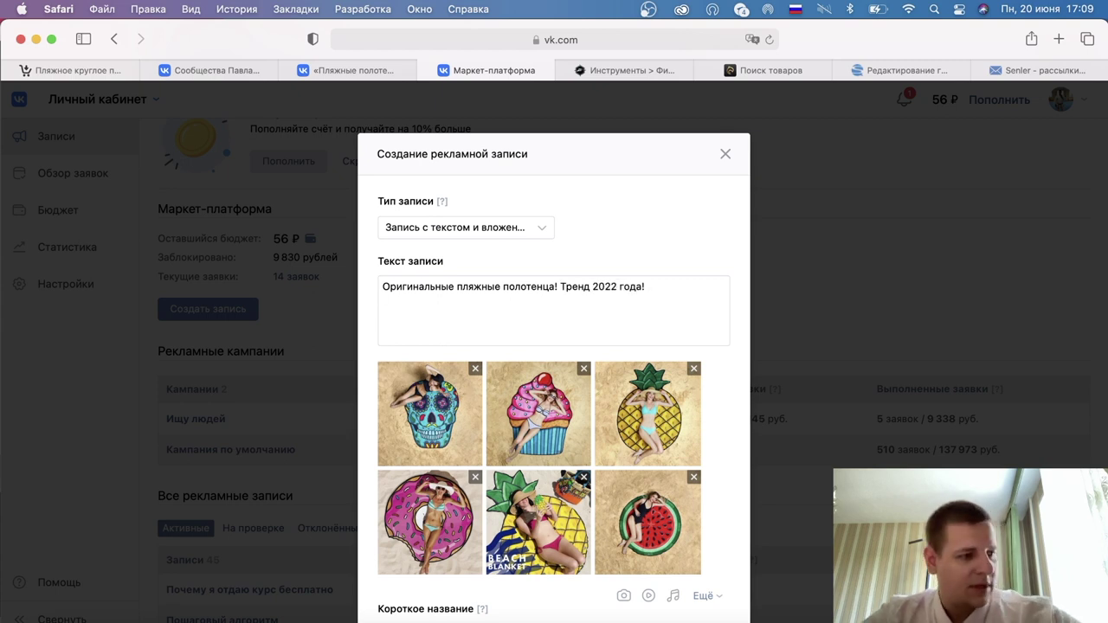
pyautogui.press('Return')
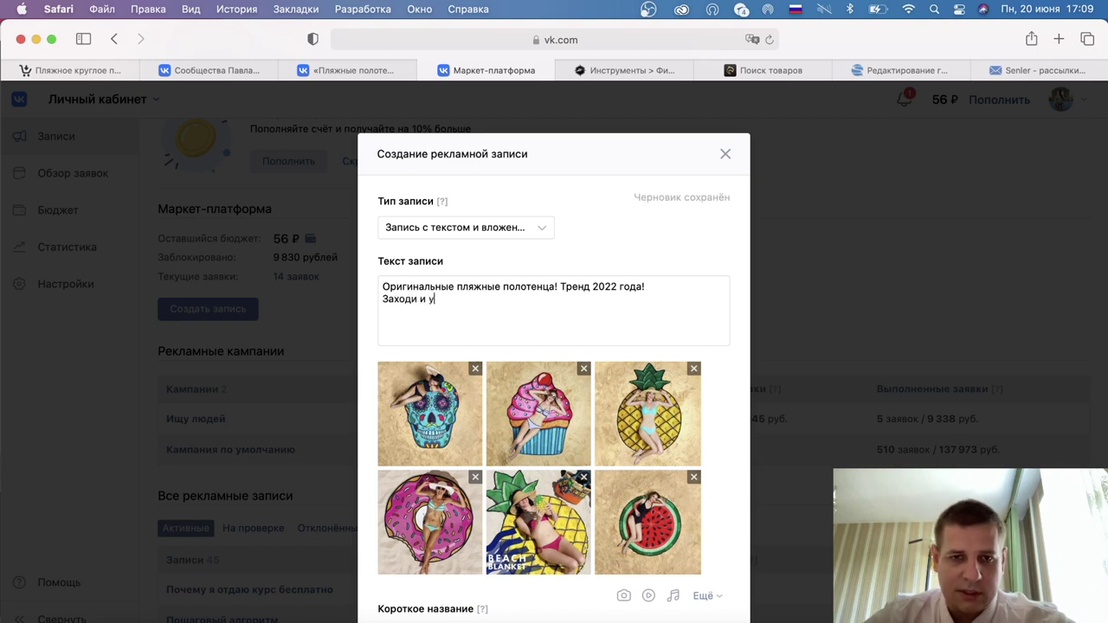
pyautogui.write('Заходи и узнавай цены! Ты ббудешь в шоке!')
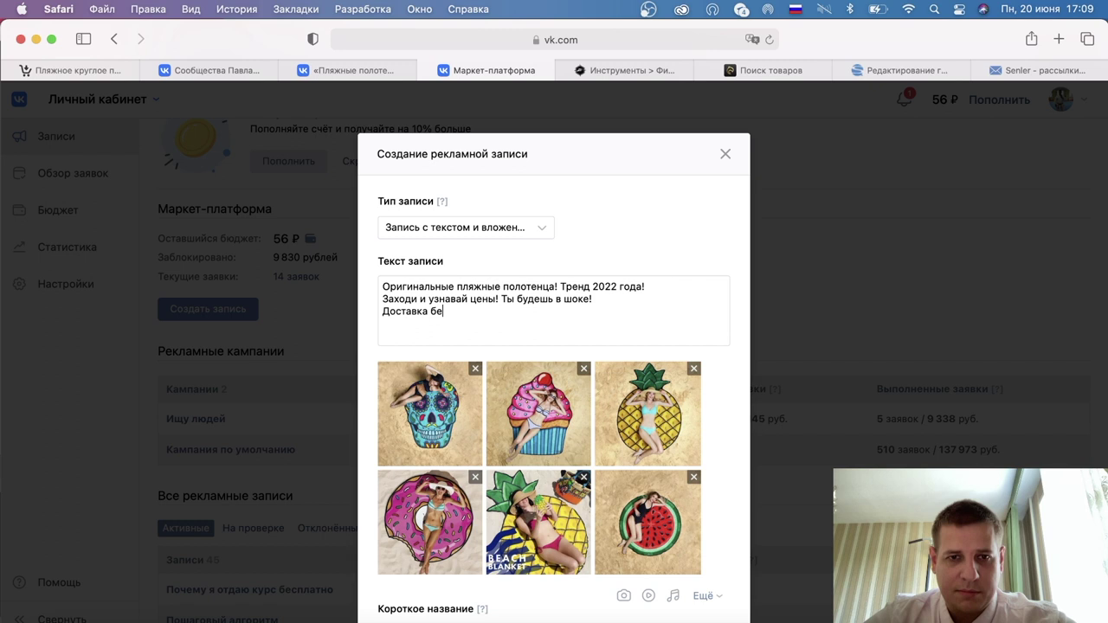
pyautogui.write('но, оплата при получении!')
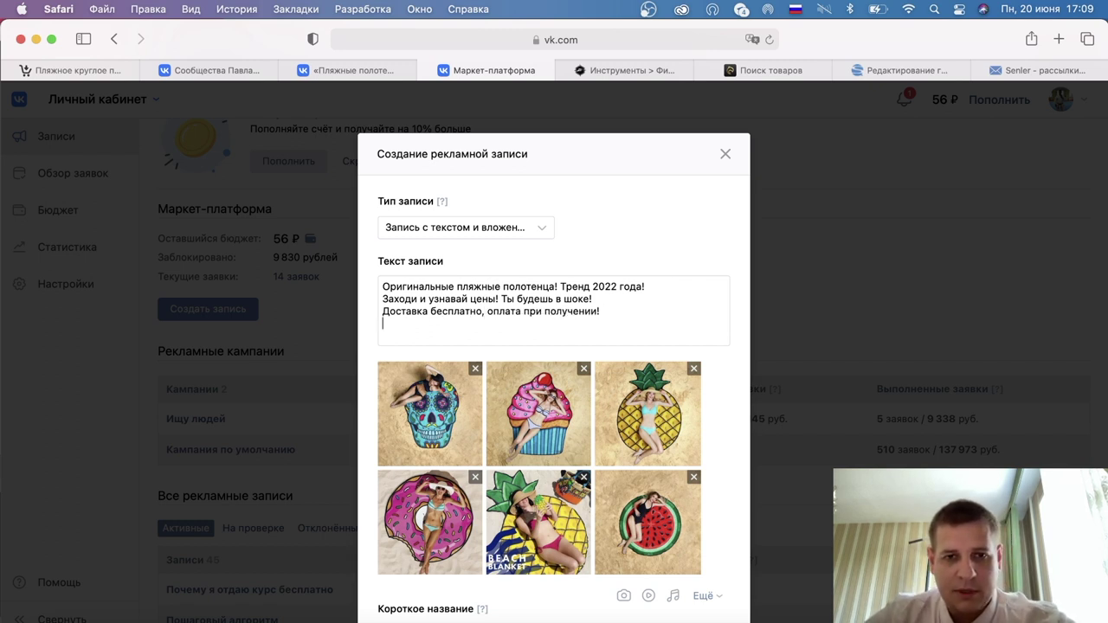
pyautogui.write('https://vk.com/app5898182_-214051510#s=1800099')
pyautogui.write('https://vk.com/app5898182_-214051510#s=1800099')
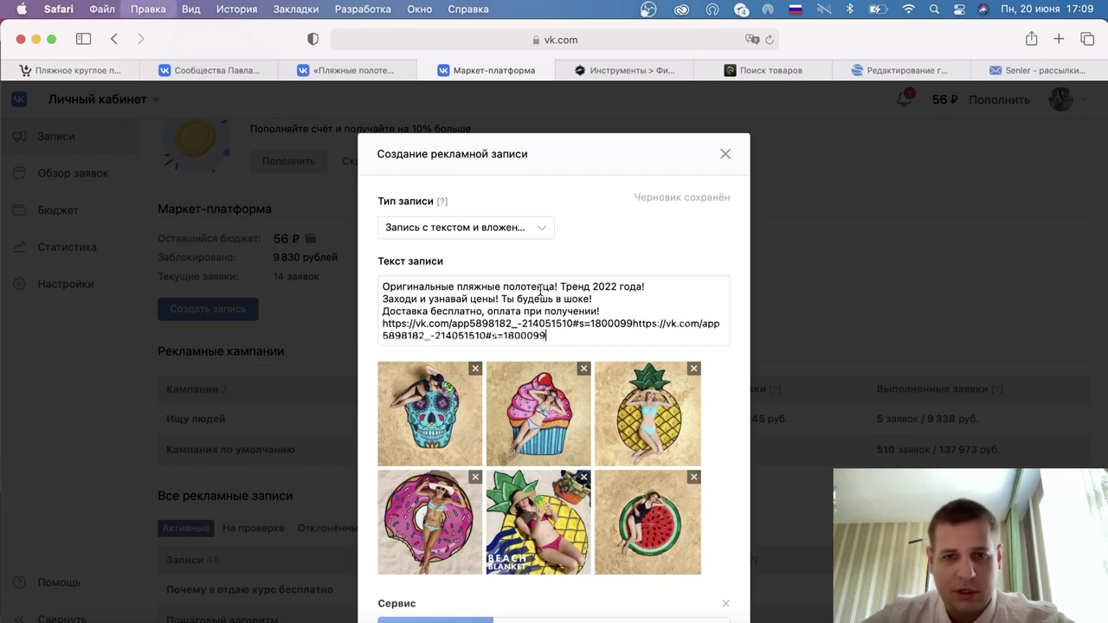
pyautogui.moveTo(550, 336); pyautogui.dragTo(366, 317)
pyautogui.write('https://vk.com/app5898182_-214051510#s=1800099')
pyautogui.scroll(-5, 691, 450)
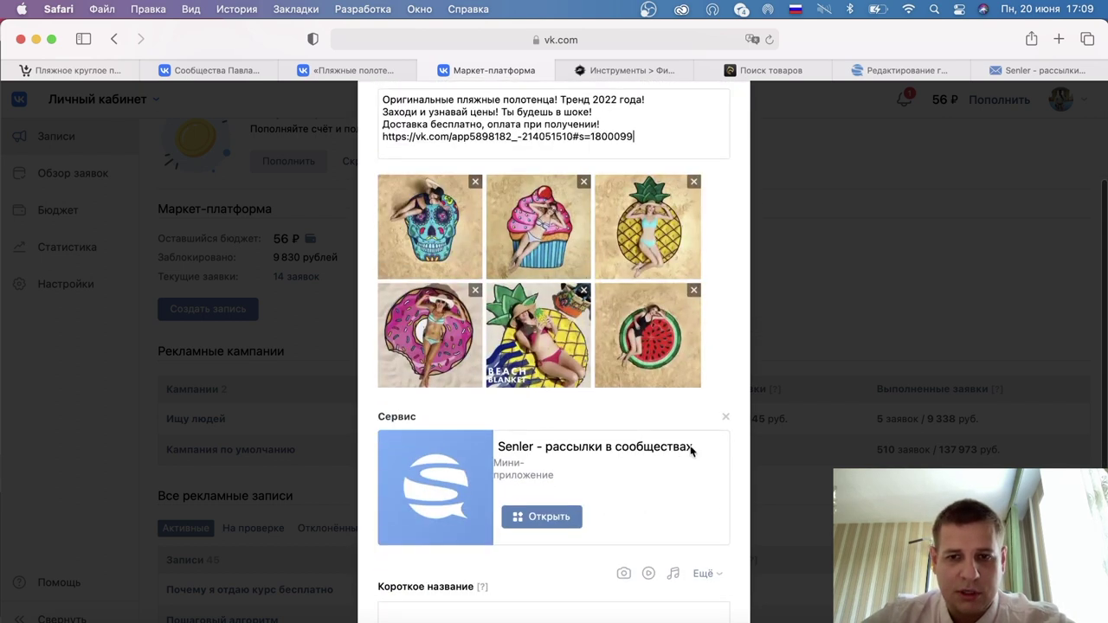
# Step: Remove the attached Senler service card and create the ad post with the short name «полотенца» in the «Ищу людей» campaign
pyautogui.click(725, 418)
pyautogui.write('полотенца')
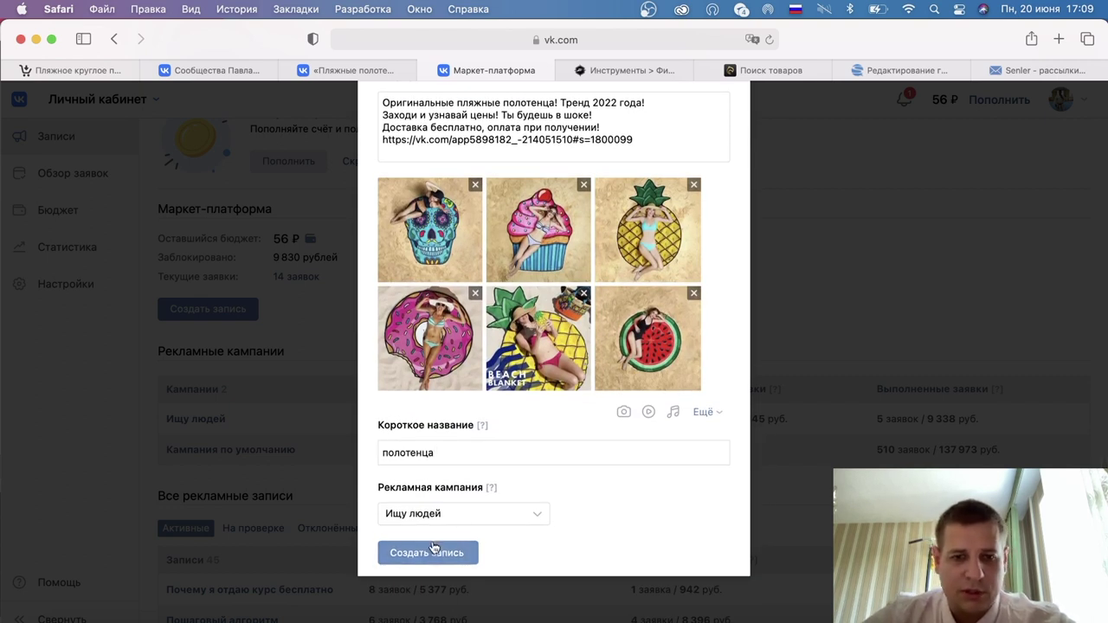
pyautogui.click(428, 552)
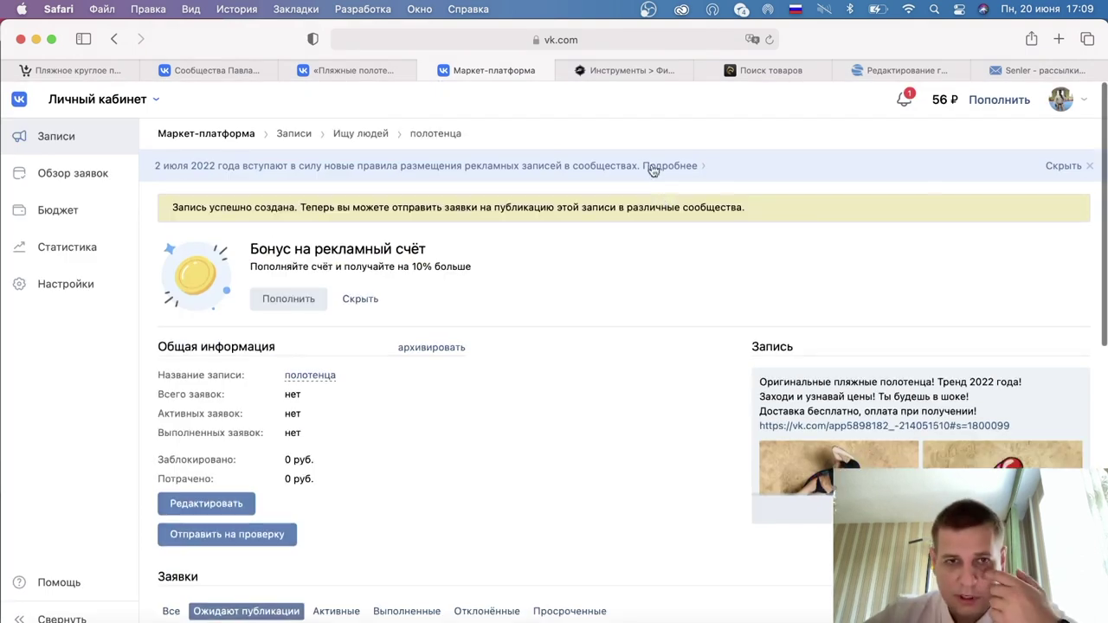
# Step: Try to send the «полотенца» post for review, and proceed to payment for a 500 ₽ top-up of the Маркет-платформа balance
pyautogui.scroll(-1, 623, 212)
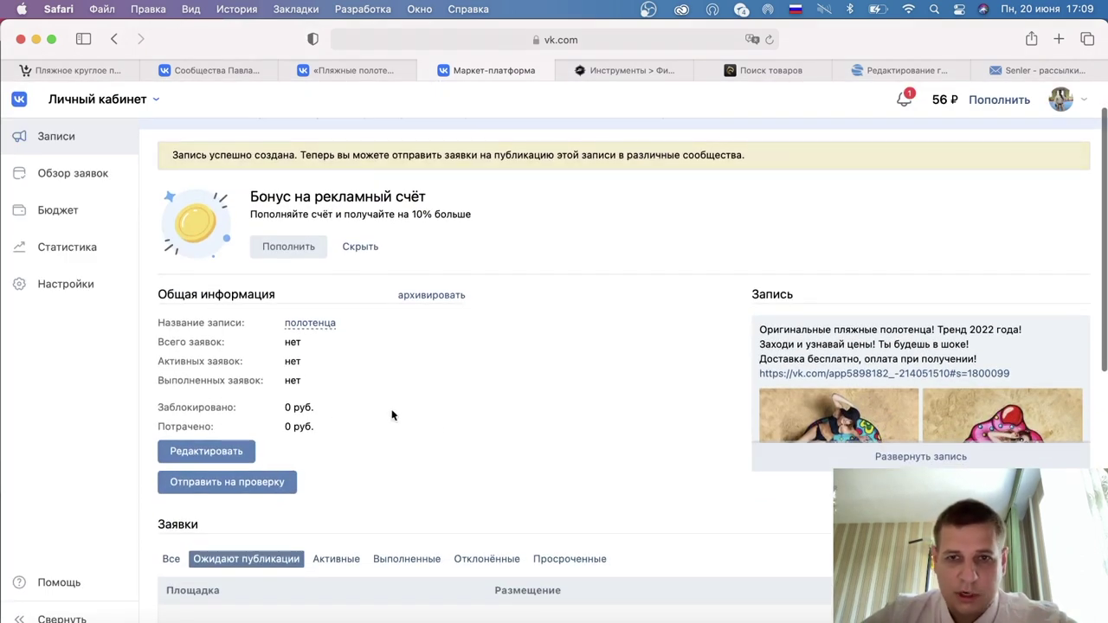
pyautogui.click(286, 474)
pyautogui.click(624, 392)
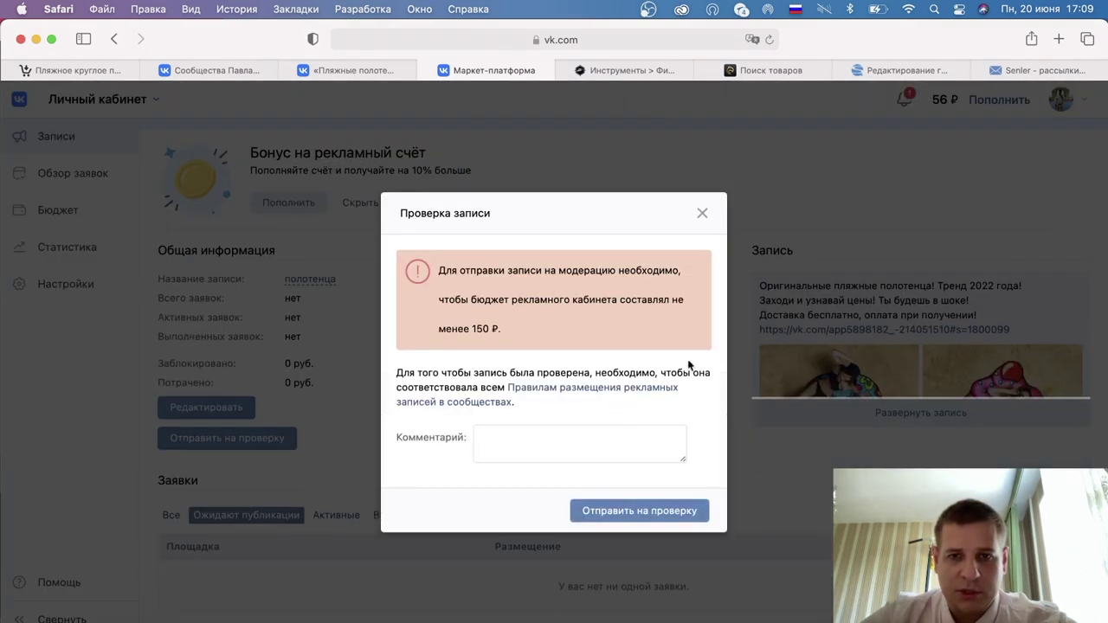
pyautogui.click(706, 215)
pyautogui.click(1000, 100)
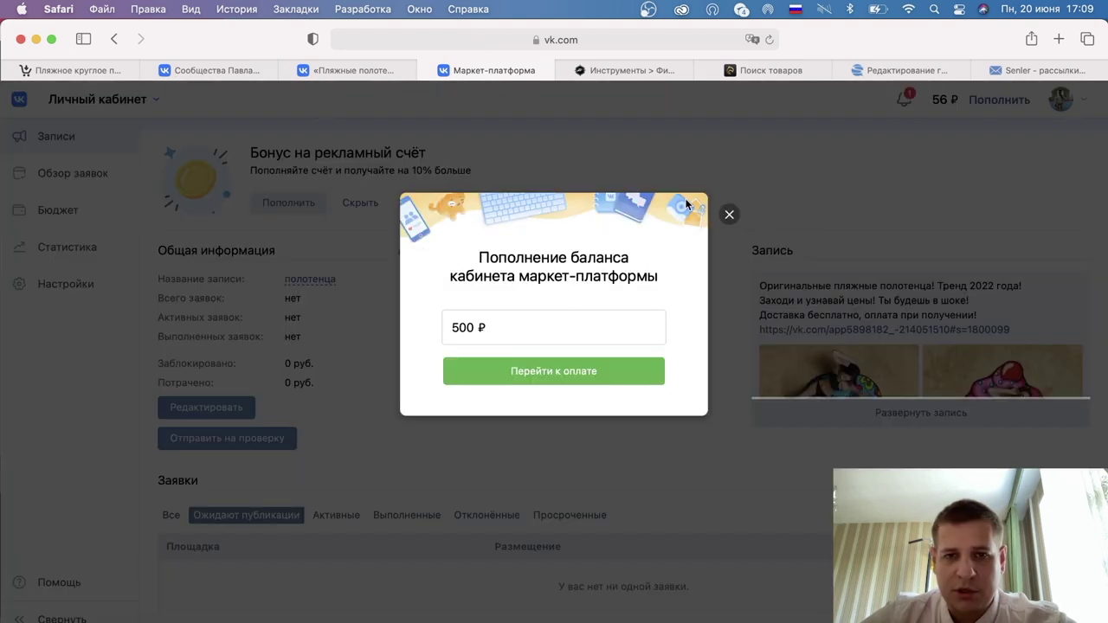
pyautogui.click(495, 376)
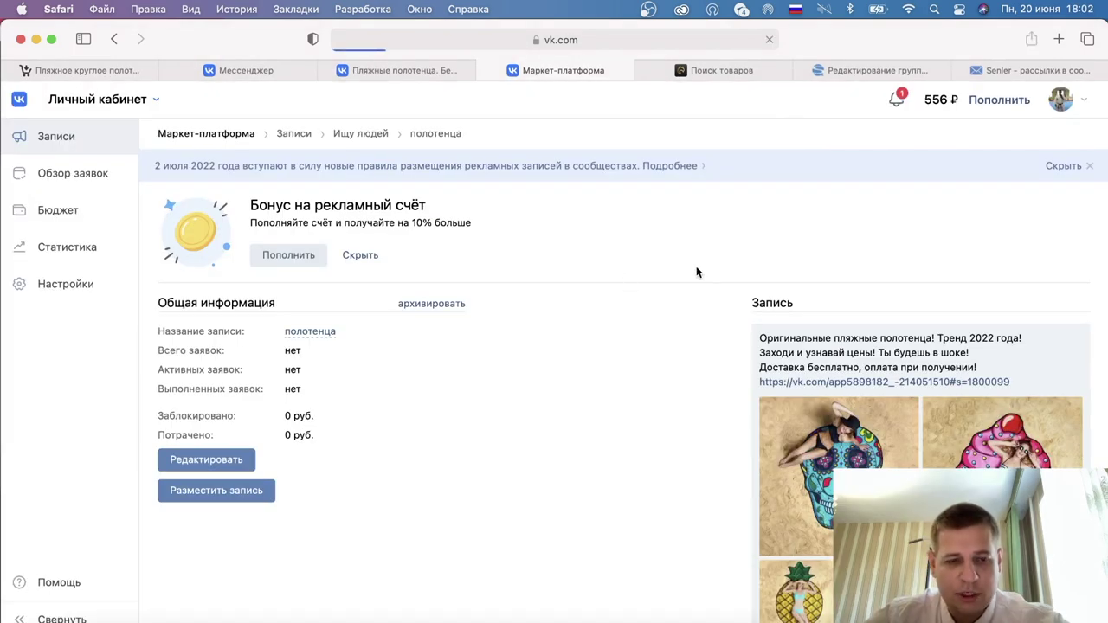
# Step: Start placing the «полотенца» post and limit the suggested communities to the «Путешествия» topic
pyautogui.scroll(-3, 616, 273)
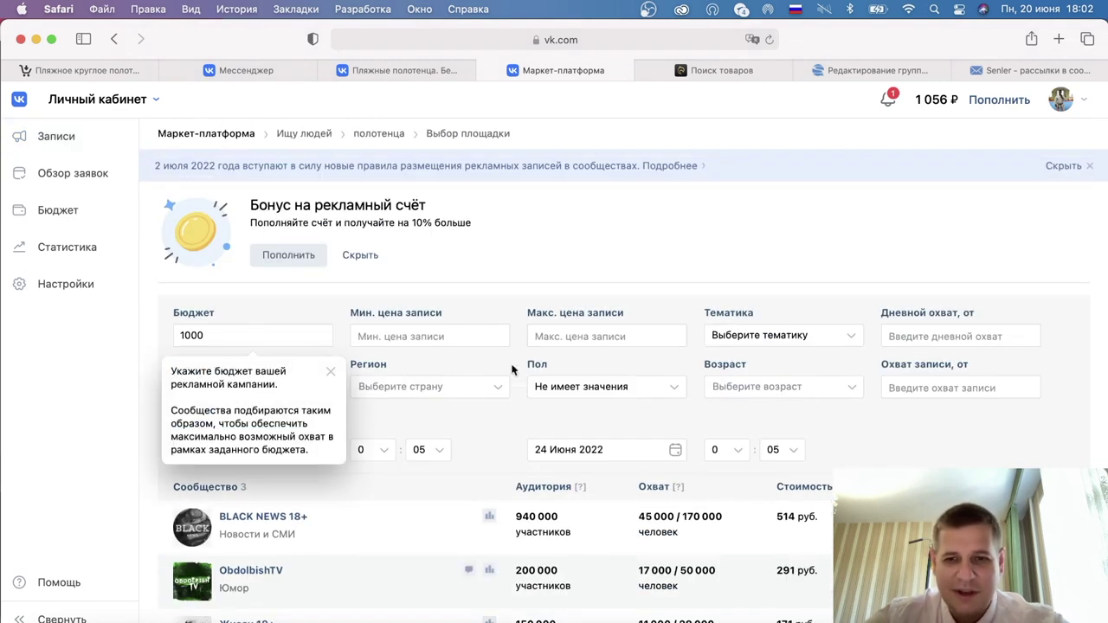
pyautogui.click(772, 338)
pyautogui.scroll(-5, 773, 415)
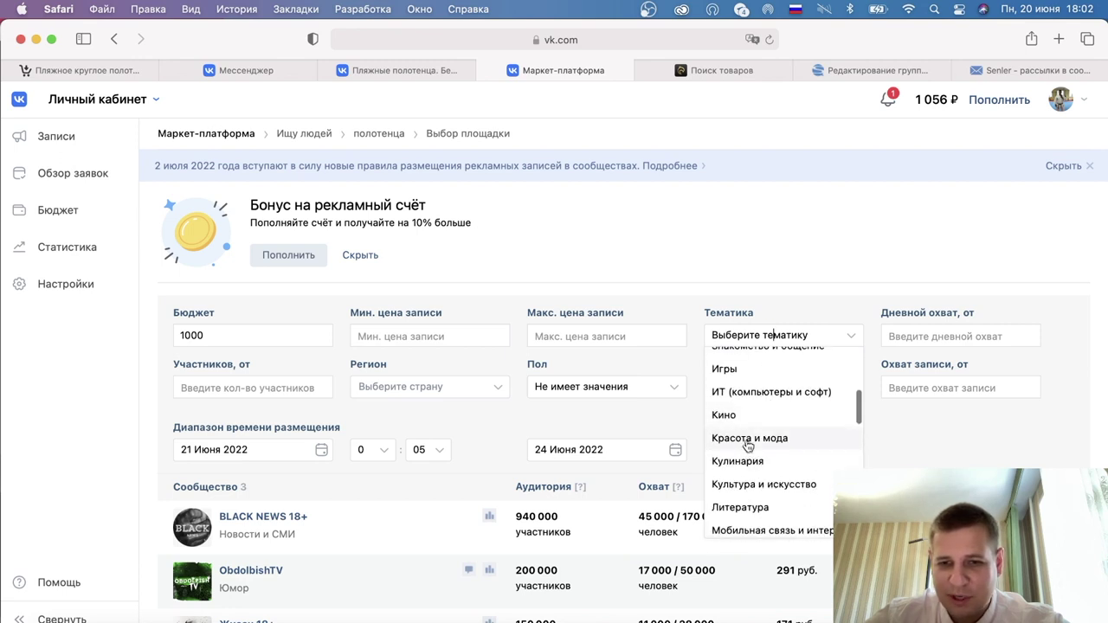
pyautogui.scroll(-2, 750, 444)
pyautogui.scroll(3, 749, 444)
pyautogui.scroll(-10, 750, 444)
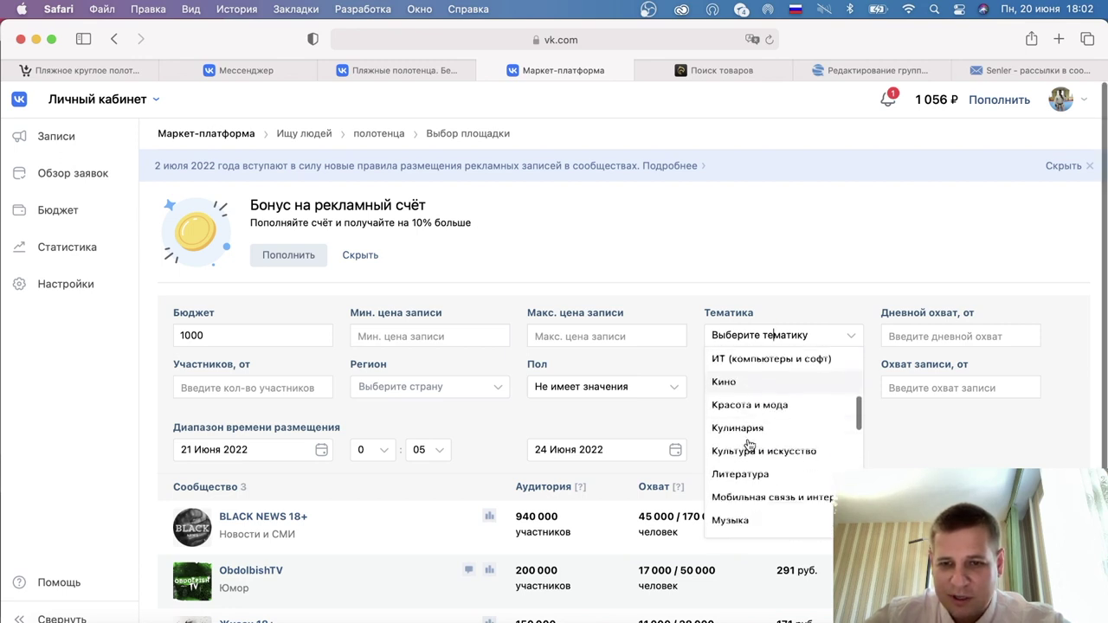
pyautogui.scroll(-5, 750, 444)
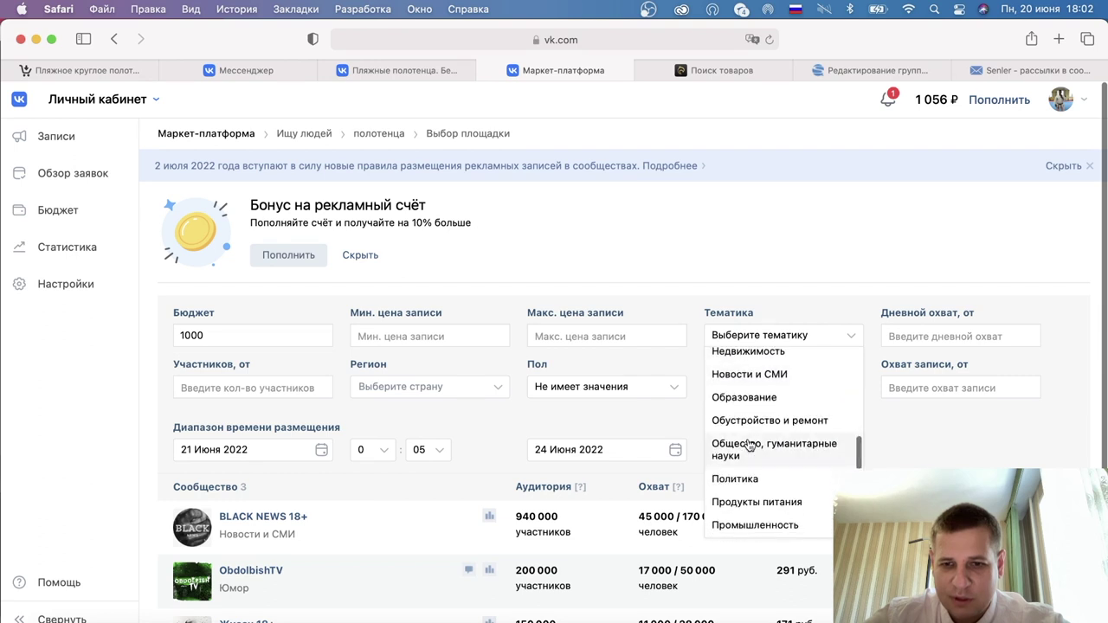
pyautogui.click(741, 473)
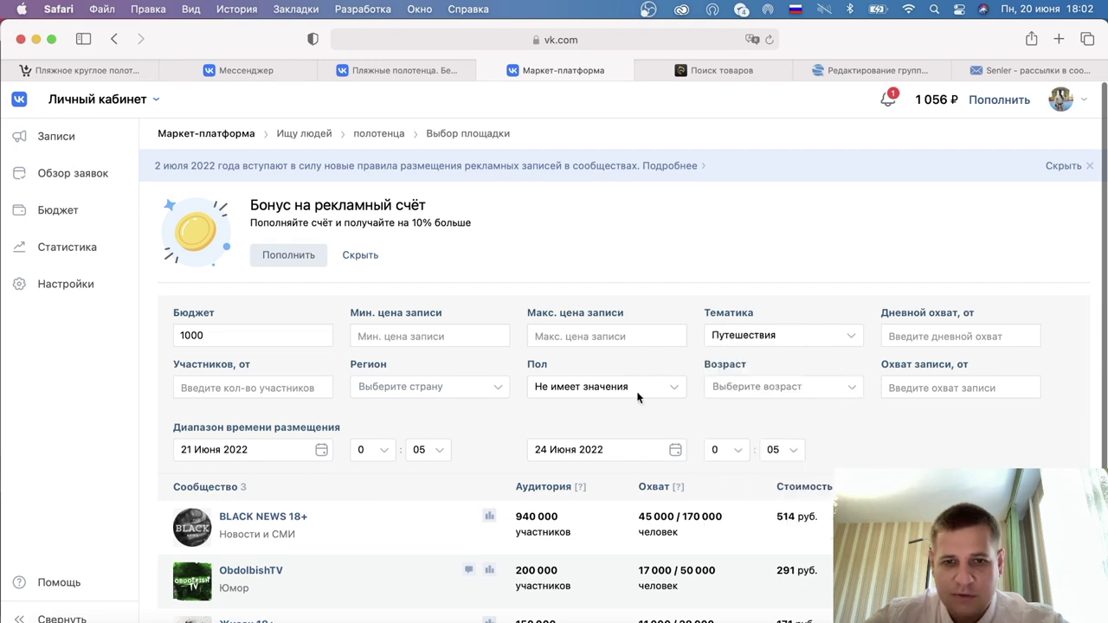
# Step: Filter the communities to a predominantly female audience with the age groups 24–27, 27–30, 30–35 and 35–45
pyautogui.click(607, 387)
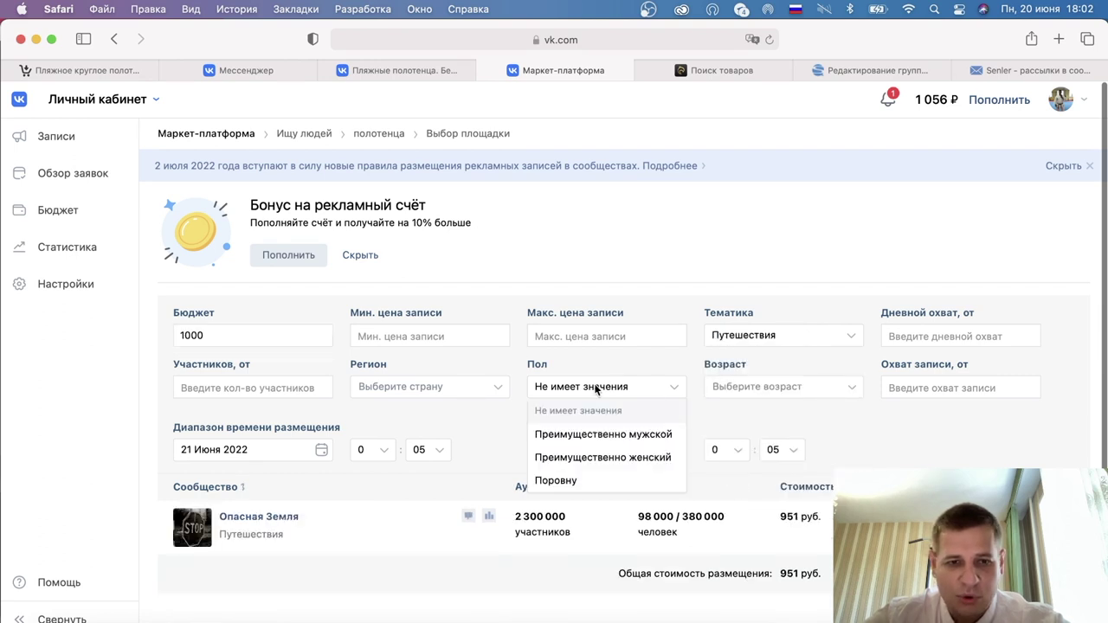
pyautogui.click(578, 459)
pyautogui.click(741, 387)
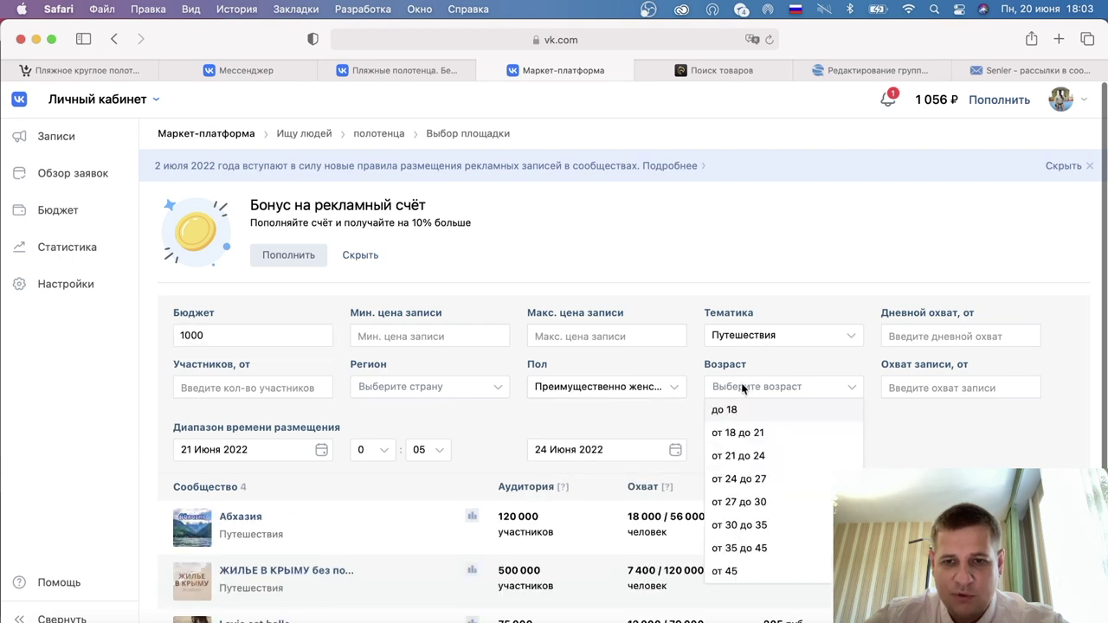
pyautogui.click(760, 479)
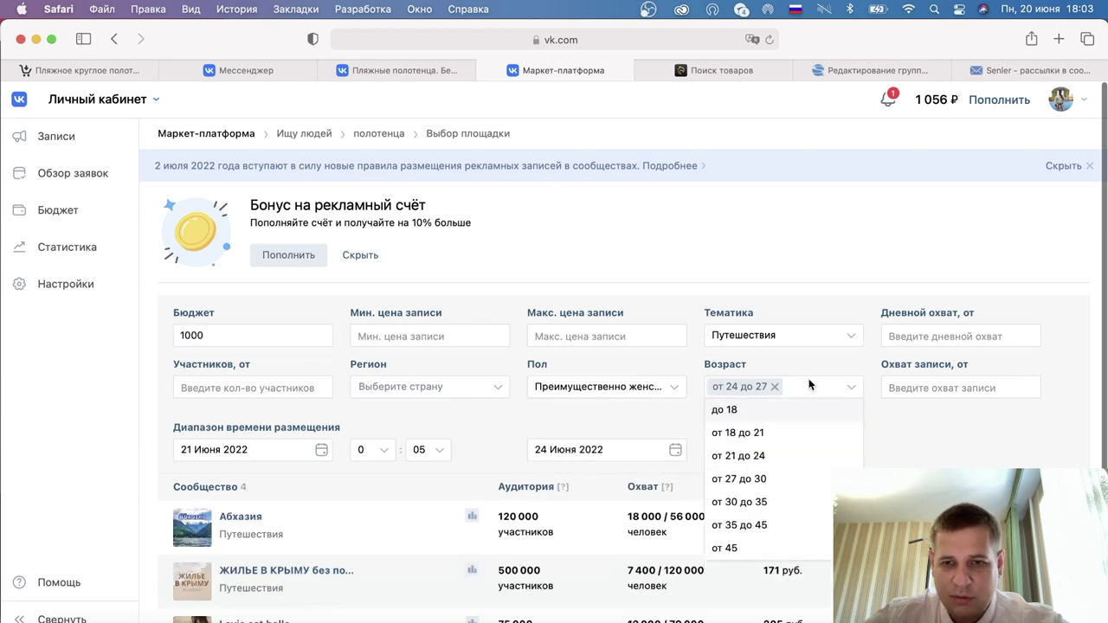
pyautogui.click(763, 490)
pyautogui.click(810, 417)
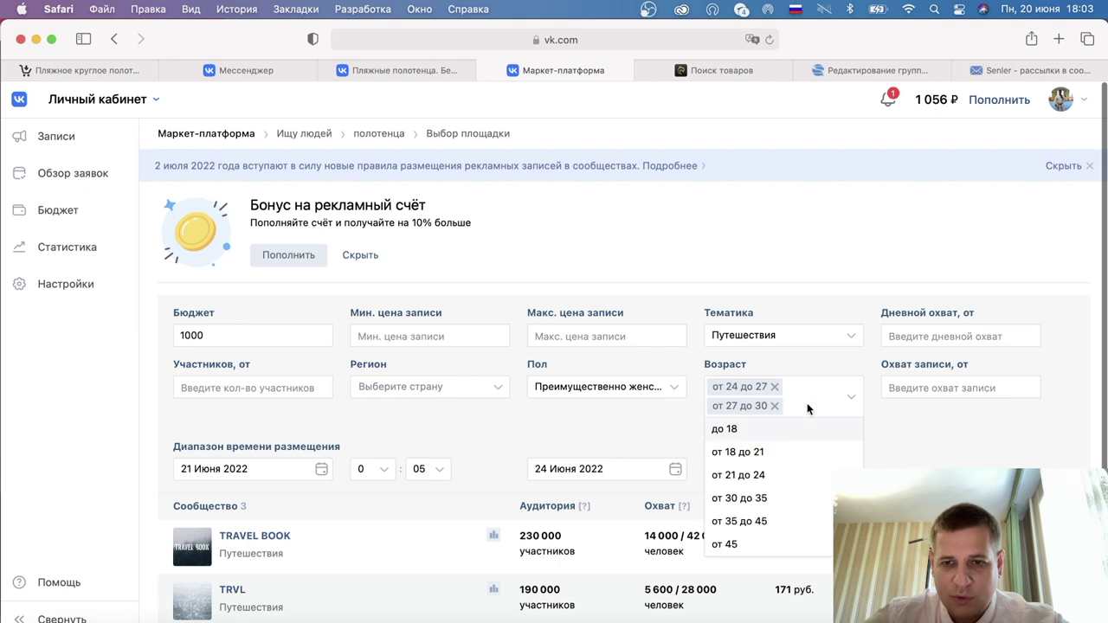
pyautogui.click(767, 500)
pyautogui.click(762, 517)
# Step: Exclude the communities TRAVEL BOOK, TRVL and SĀDR from the placement selection
pyautogui.scroll(-3, 716, 390)
pyautogui.scroll(3, 716, 372)
pyautogui.scroll(-5, 716, 362)
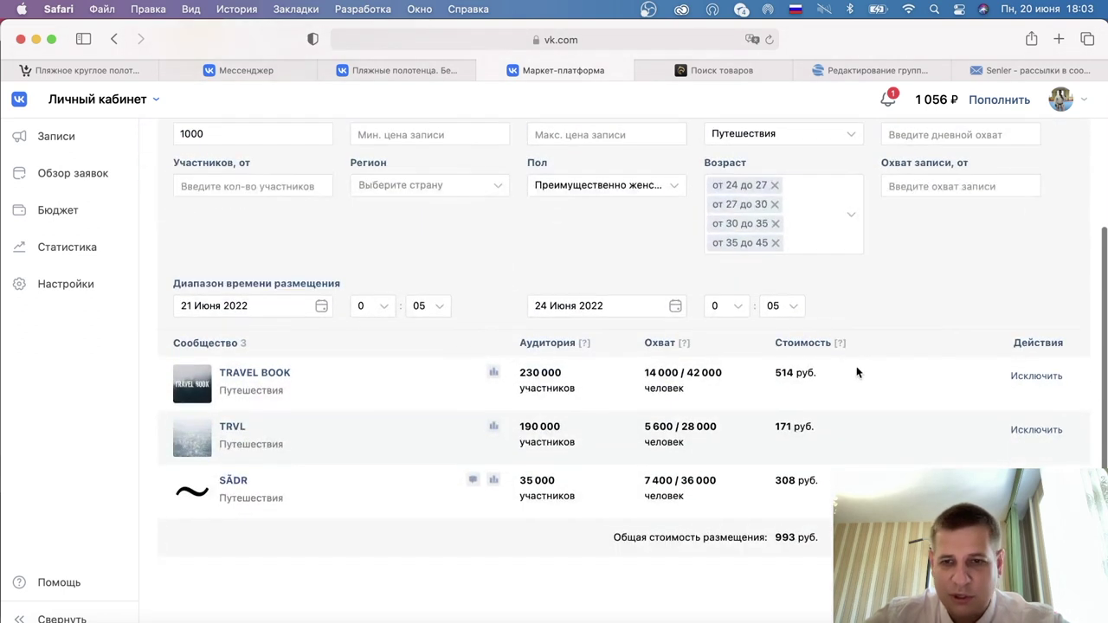
pyautogui.click(1029, 379)
pyautogui.click(1030, 431)
pyautogui.click(1036, 480)
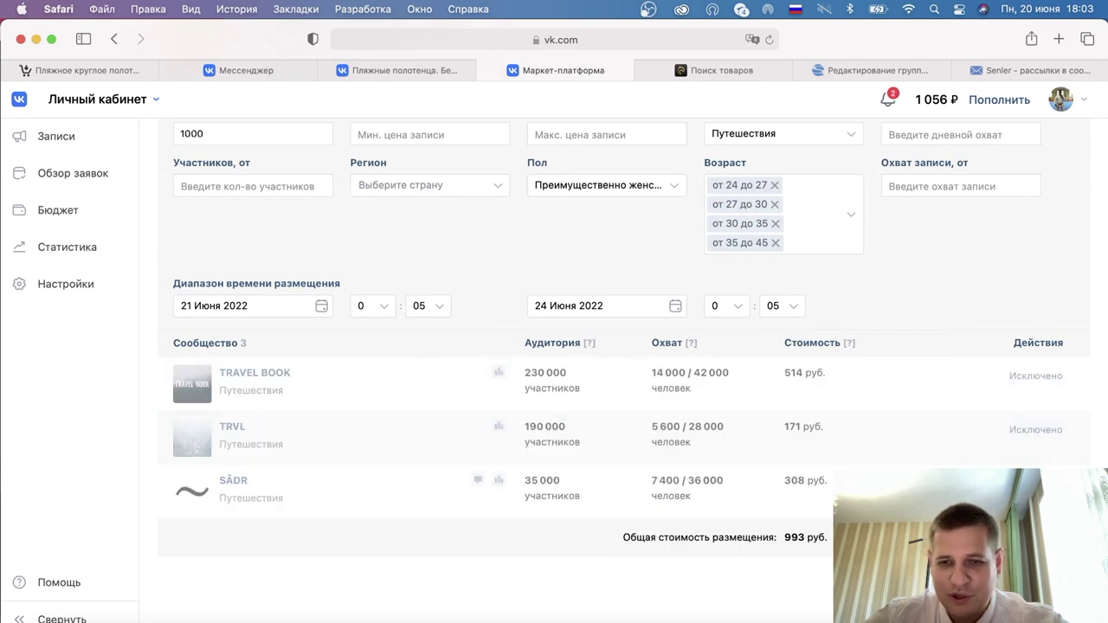
# Step: Calculate the placement cost per thousand people reached for «Абхазия» as 308/18 and for «Открой планету заново» as 188/8
pyautogui.scroll(-7, 860, 338)
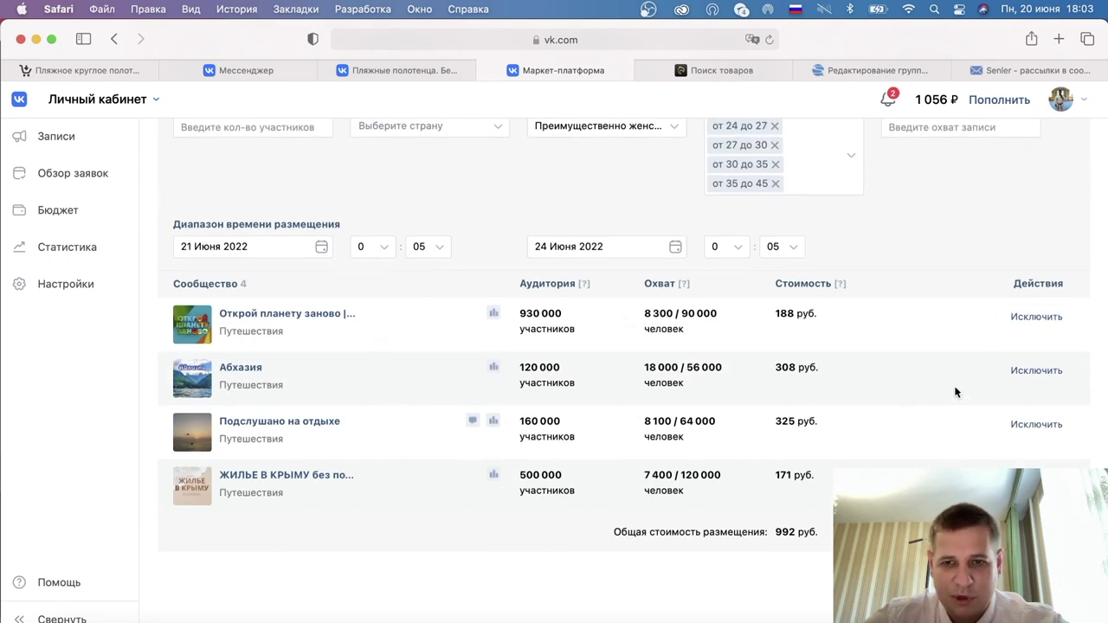
pyautogui.moveTo(797, 367); pyautogui.dragTo(775, 367)
pyautogui.press('super+space')
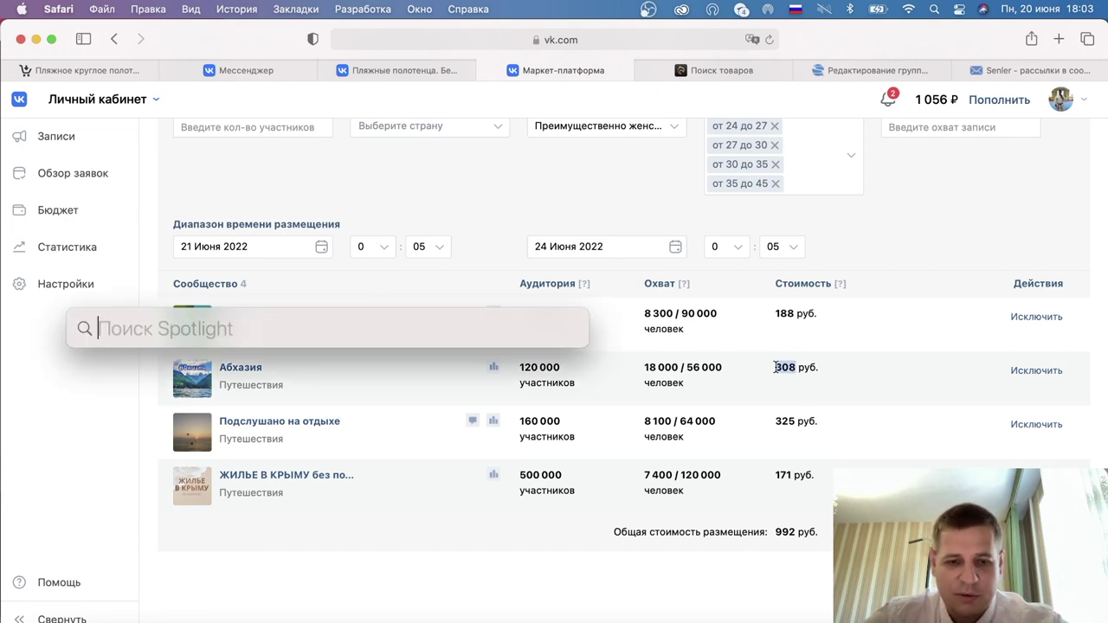
pyautogui.write('308/18')
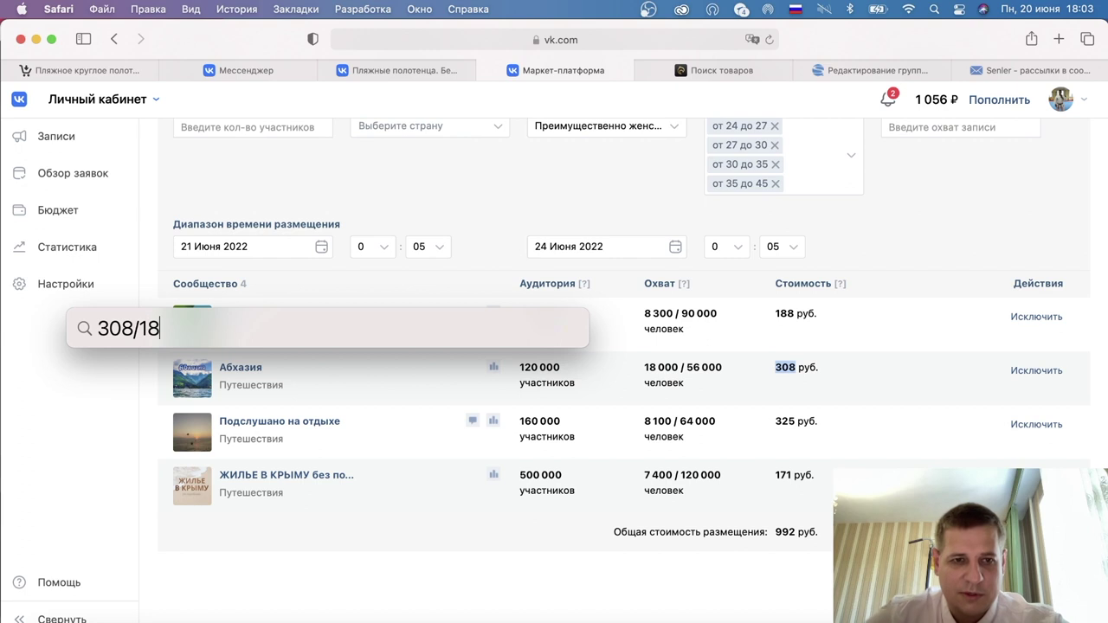
pyautogui.press('Escape')
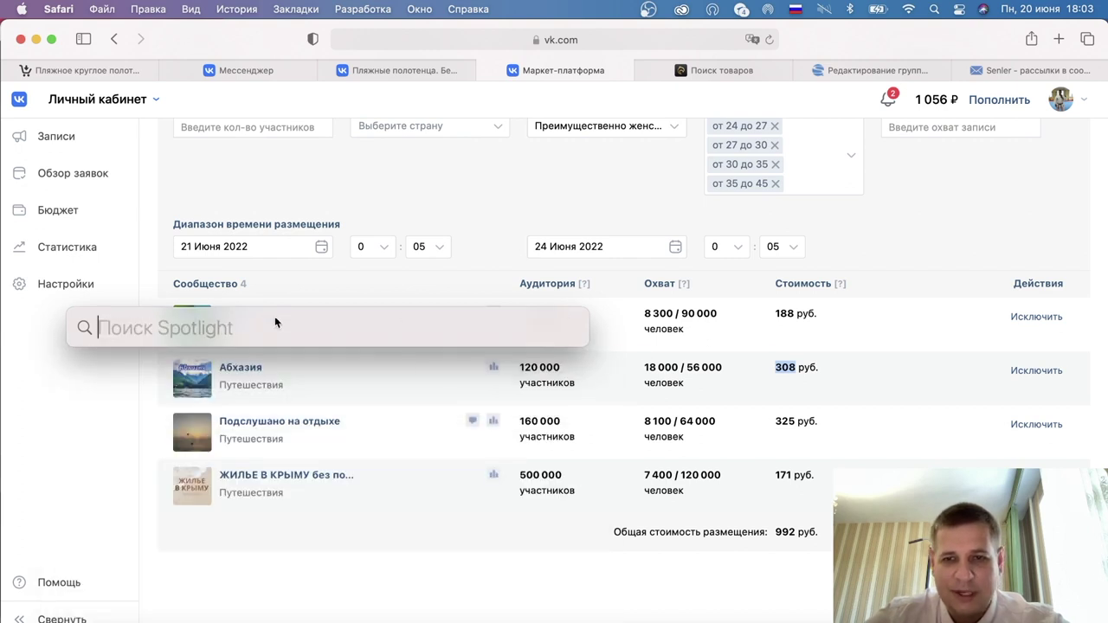
pyautogui.write('1')
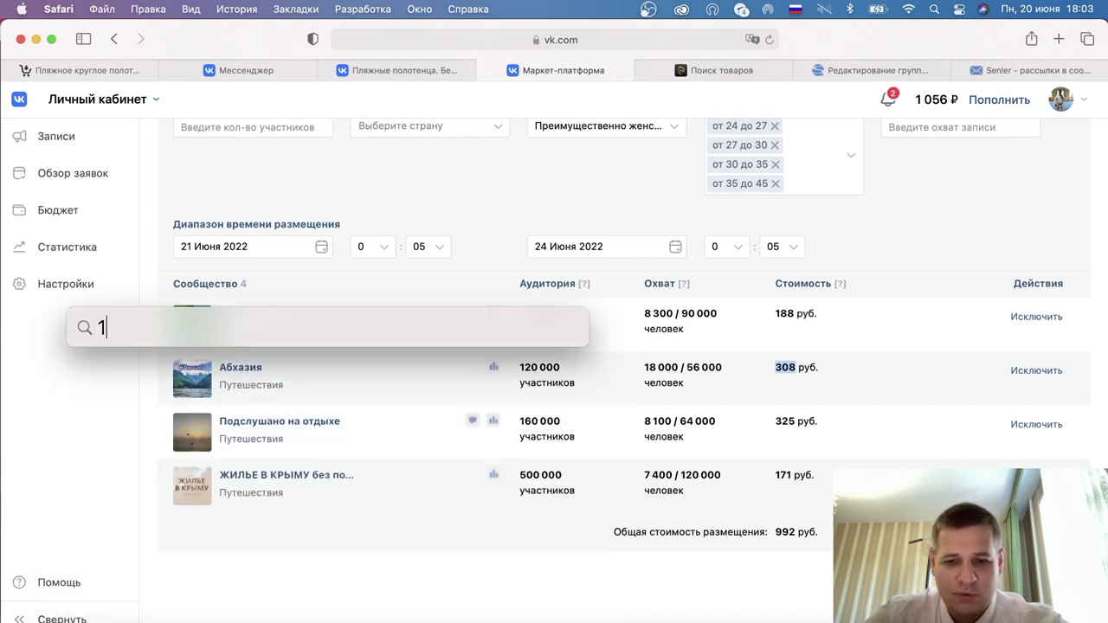
pyautogui.write('88/86')
pyautogui.press('BackSpace')
pyautogui.press('BackSpace')
pyautogui.write('8')
pyautogui.press('Escape')
pyautogui.press('Escape')
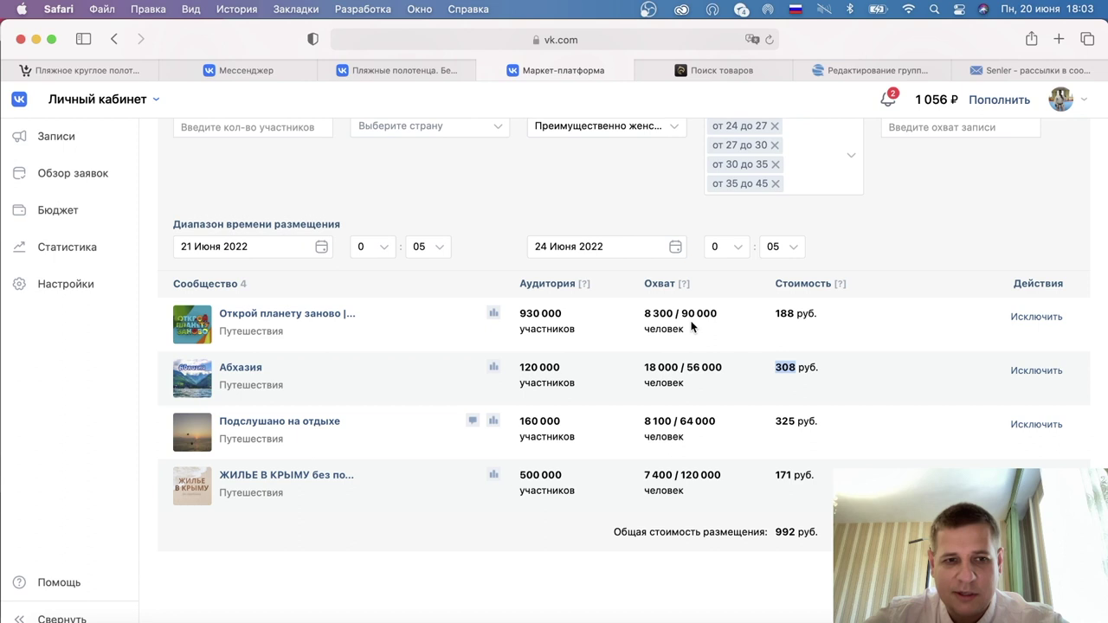
# Step: Compare the reach and placement cost of «Подслушано на отдыхе» with those of «Открой планету заново» and «Абхазия»
pyautogui.click(753, 442)
pyautogui.moveTo(817, 417); pyautogui.dragTo(579, 410)
pyautogui.click(390, 419)
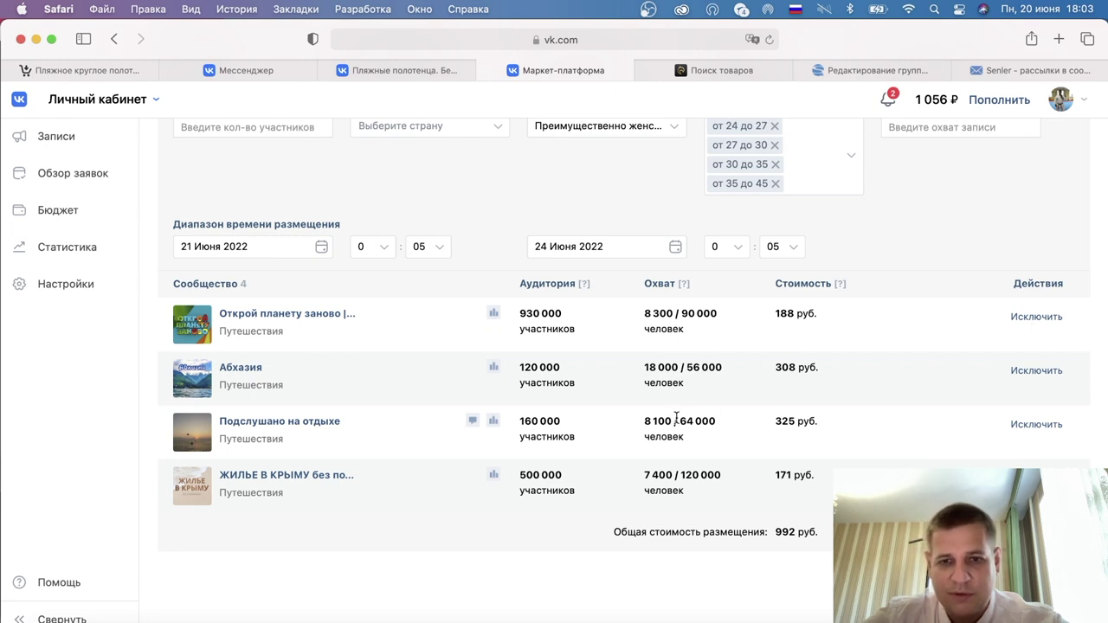
pyautogui.moveTo(676, 419); pyautogui.dragTo(626, 418)
pyautogui.moveTo(673, 307); pyautogui.dragTo(831, 367)
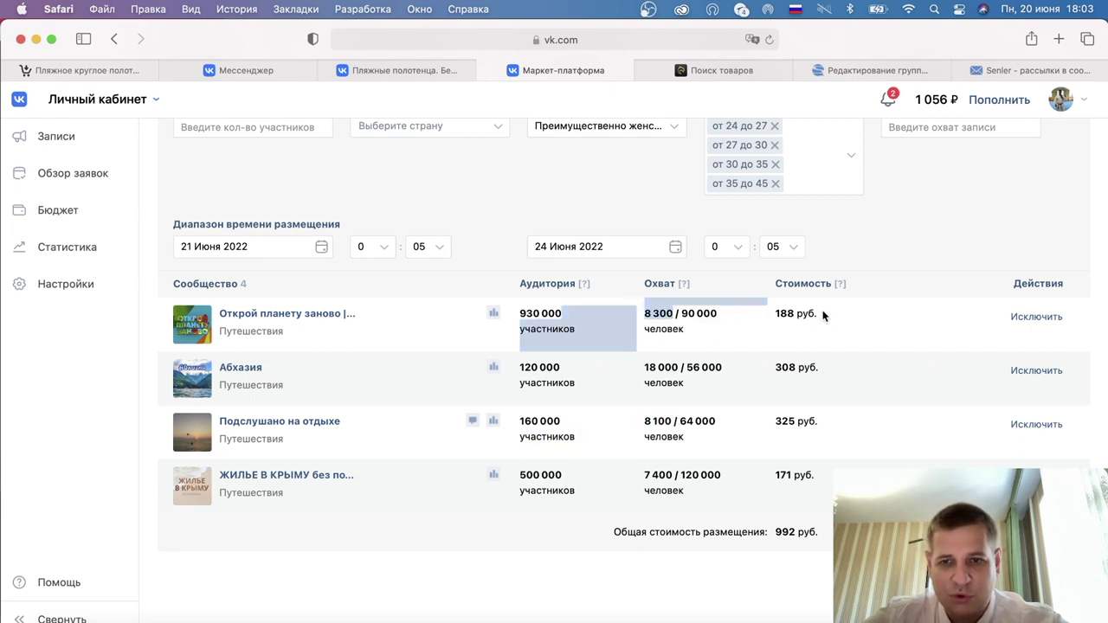
pyautogui.moveTo(823, 306); pyautogui.dragTo(798, 374)
pyautogui.click(815, 418)
pyautogui.moveTo(816, 417); pyautogui.dragTo(645, 414)
pyautogui.click(833, 427)
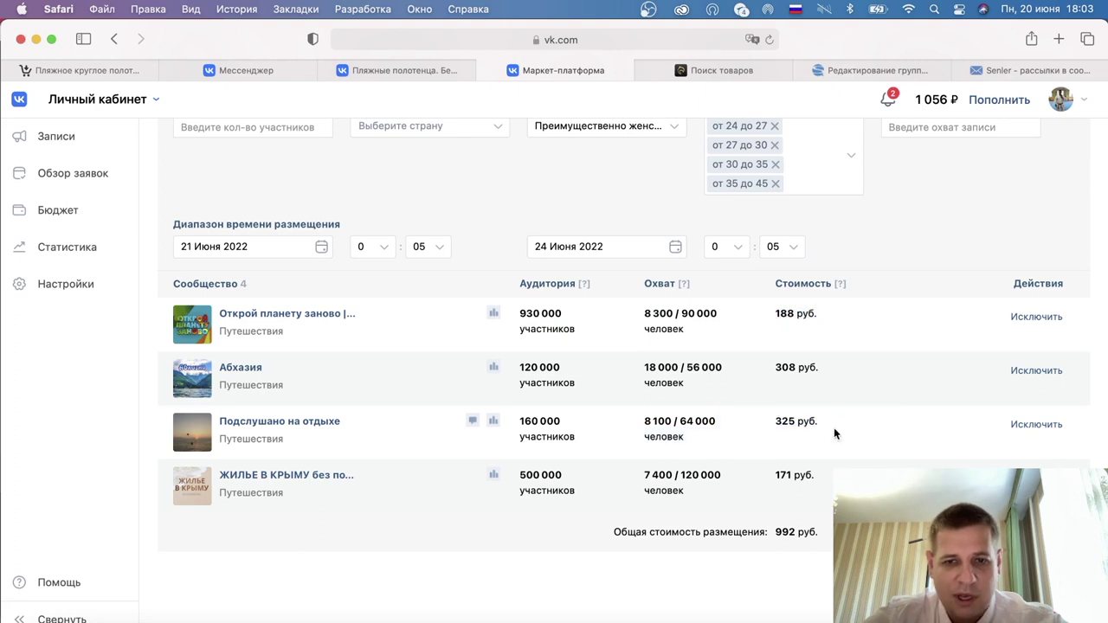
# Step: Try to set both the end date and the start date of the placement range to 20 June 2022
pyautogui.click(590, 249)
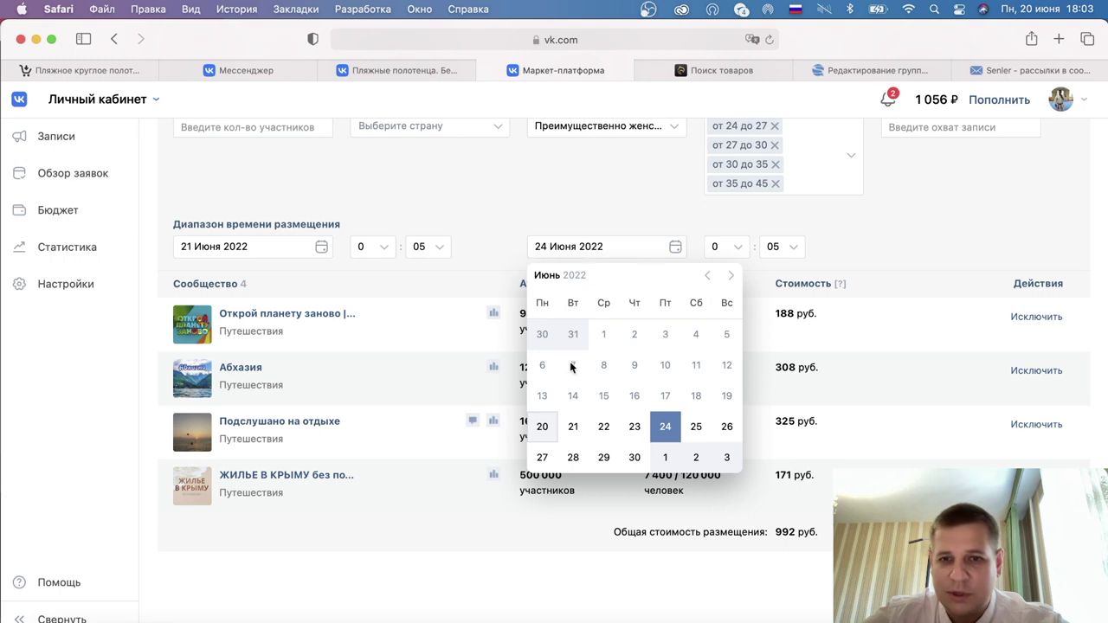
pyautogui.click(541, 430)
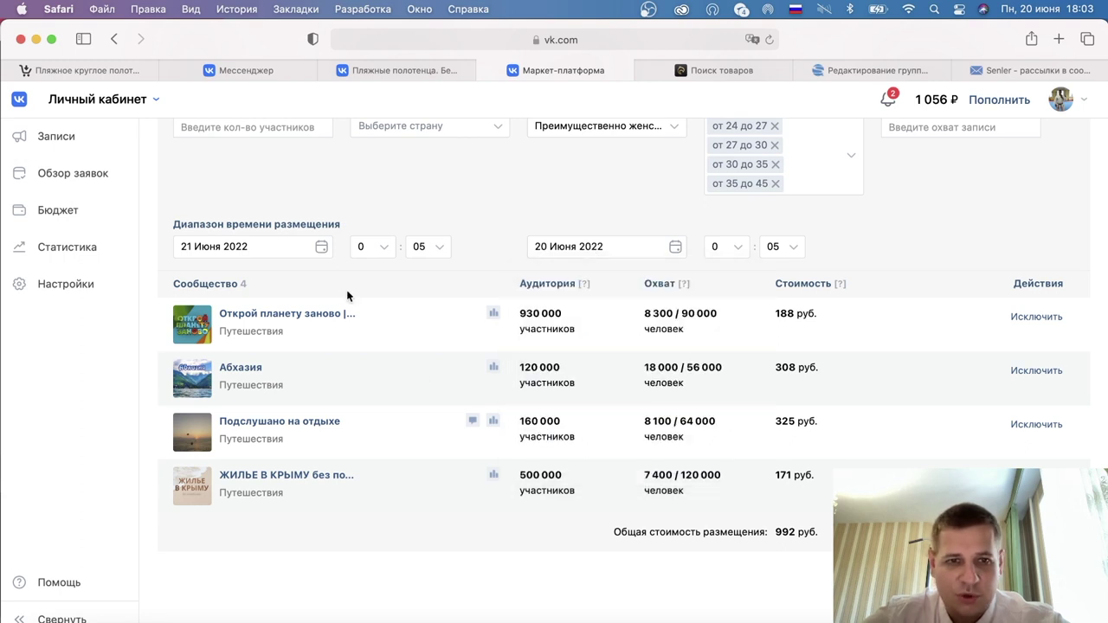
pyautogui.click(260, 247)
pyautogui.scroll(3, 210, 441)
pyautogui.scroll(-3, 210, 441)
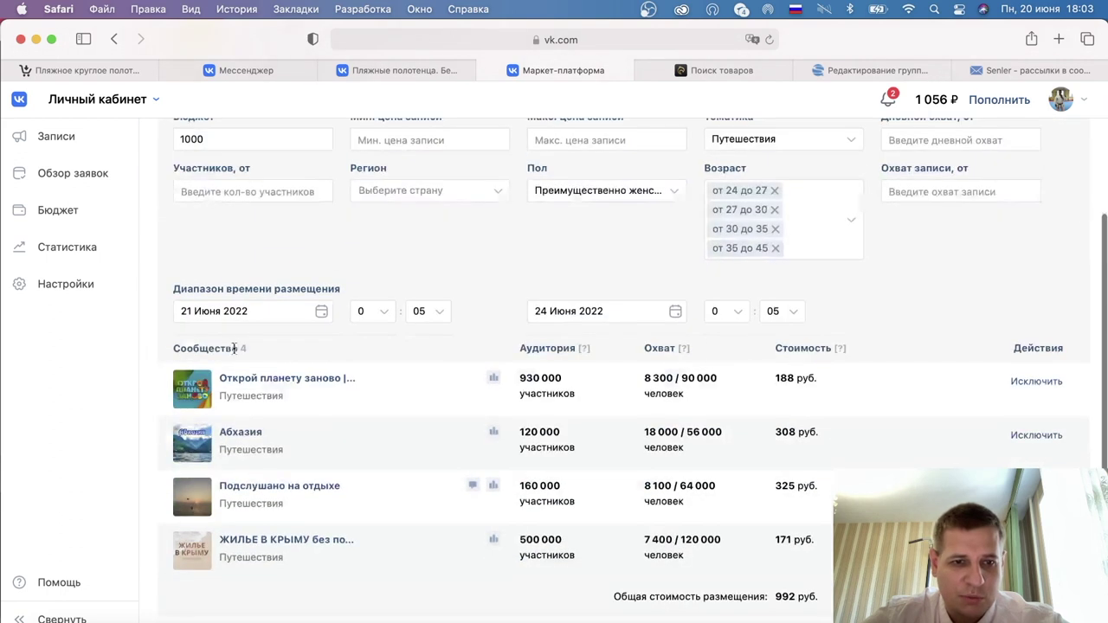
pyautogui.click(214, 318)
pyautogui.click(184, 500)
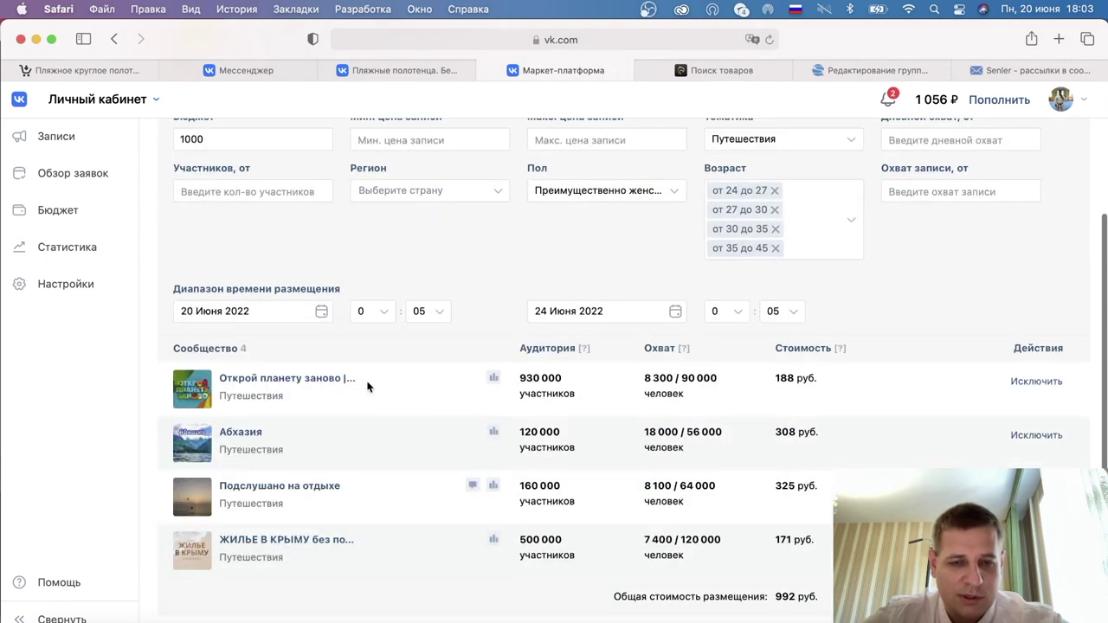
pyautogui.scroll(-4, 572, 394)
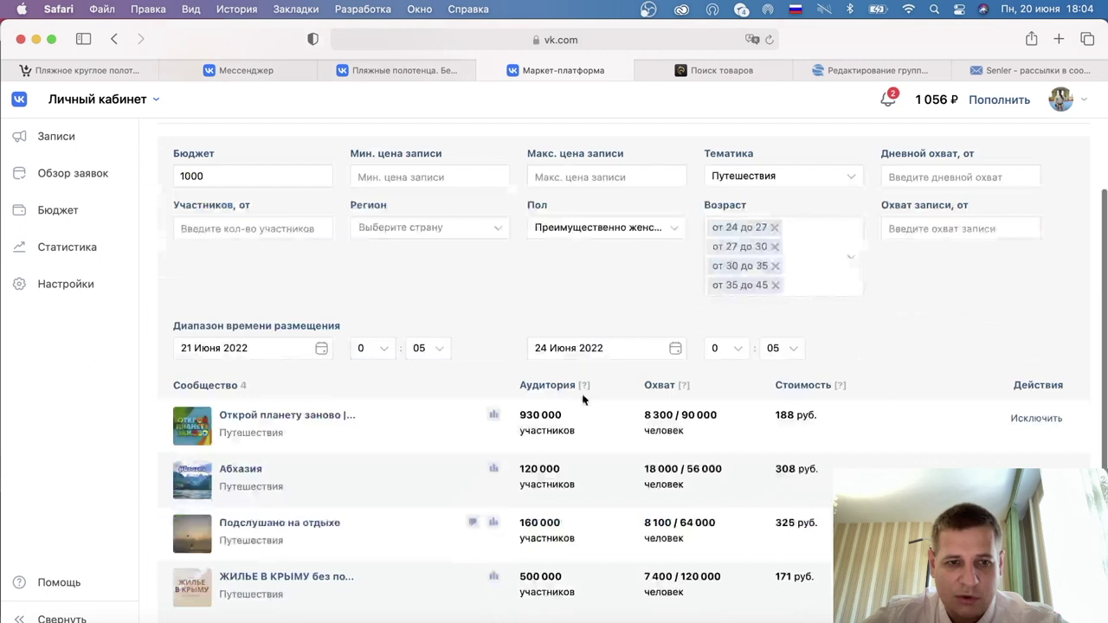
pyautogui.click(255, 351)
pyautogui.click(190, 526)
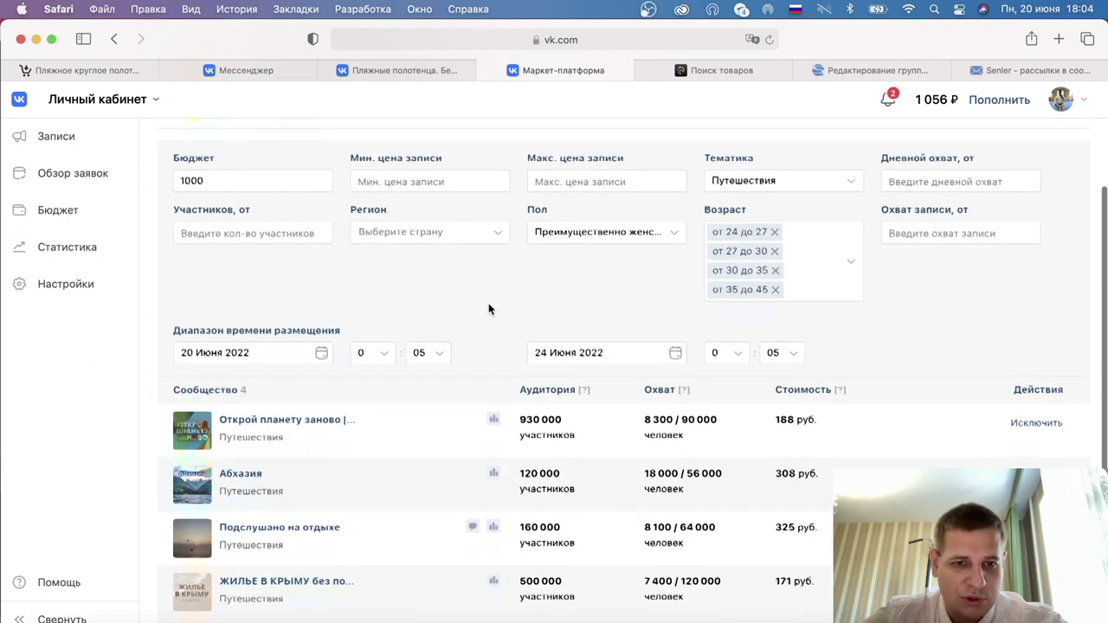
# Step: Try 20 June 2022 as the placement end date, and set the end hour to 23
pyautogui.scroll(-5, 489, 304)
pyautogui.click(610, 304)
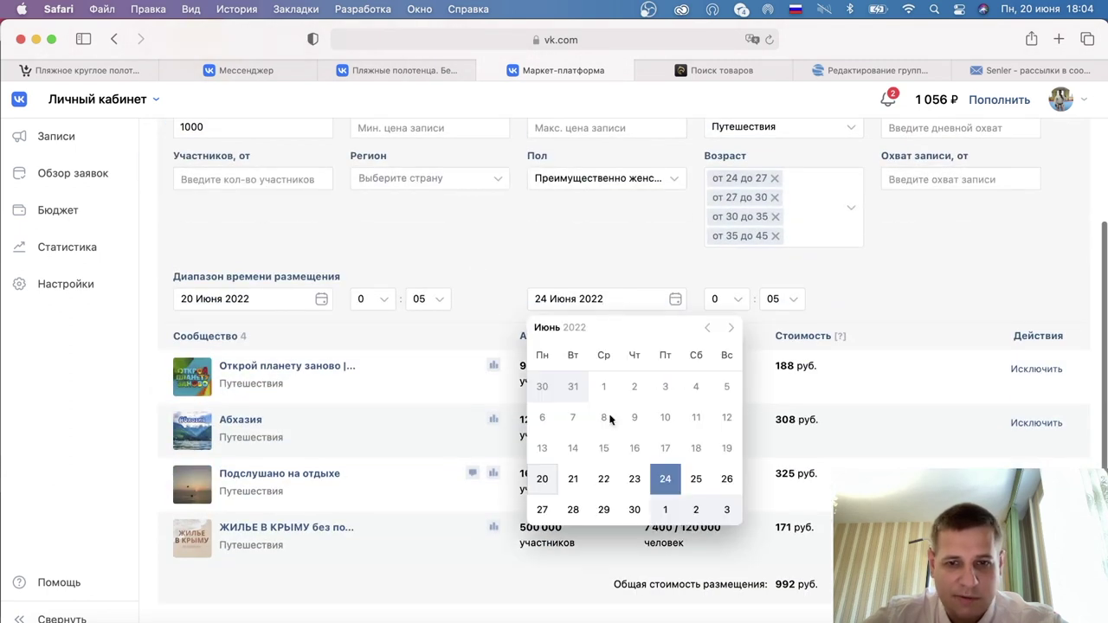
pyautogui.click(543, 482)
pyautogui.click(732, 303)
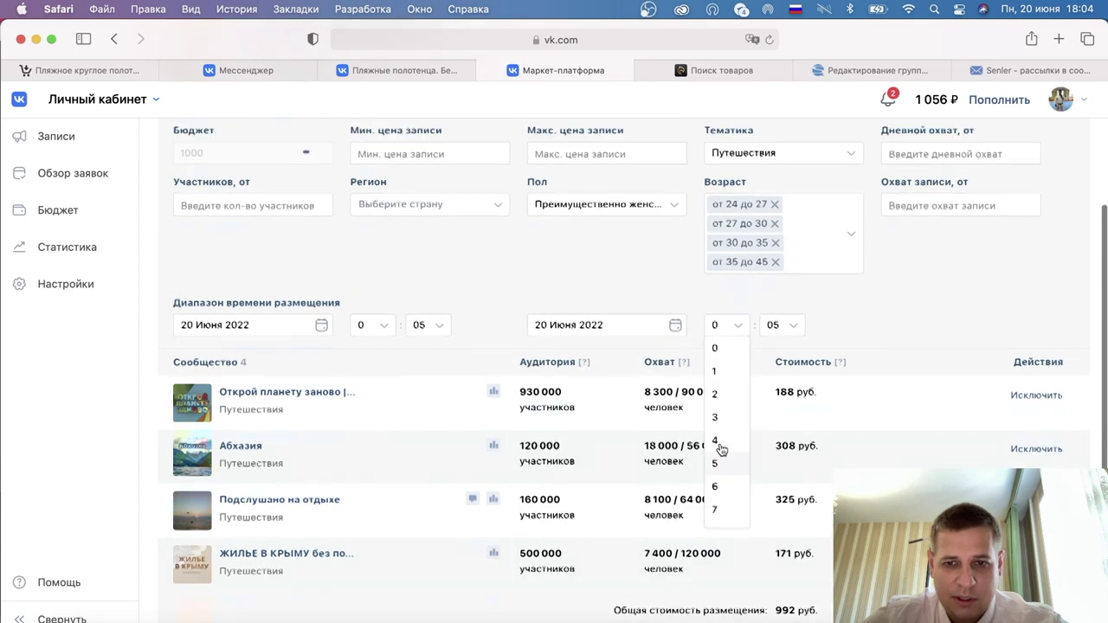
pyautogui.scroll(-5, 726, 399)
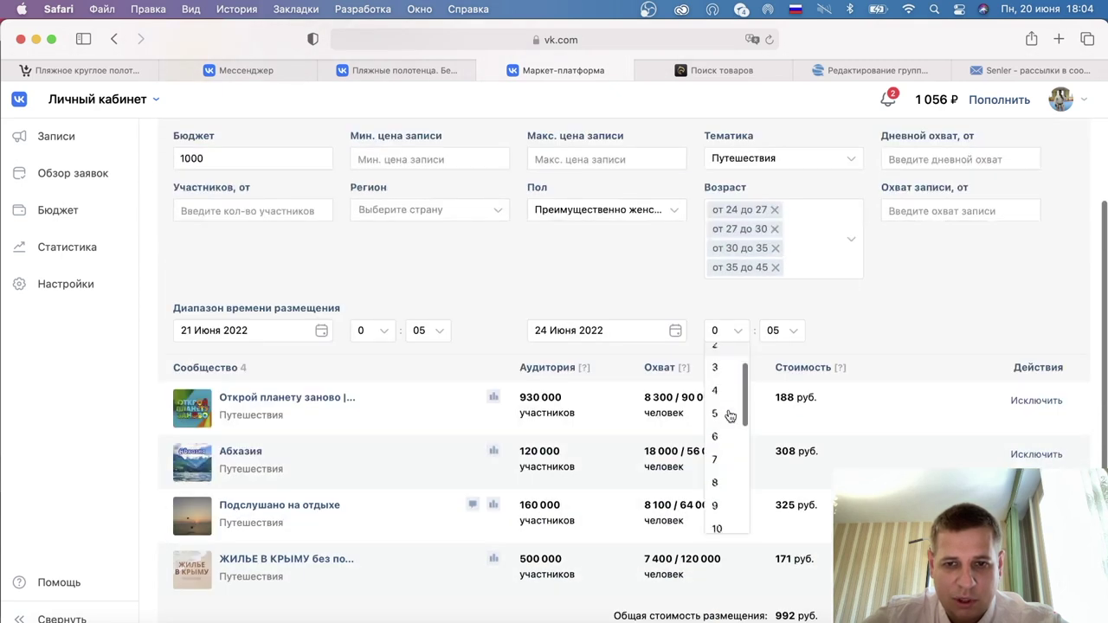
pyautogui.click(725, 524)
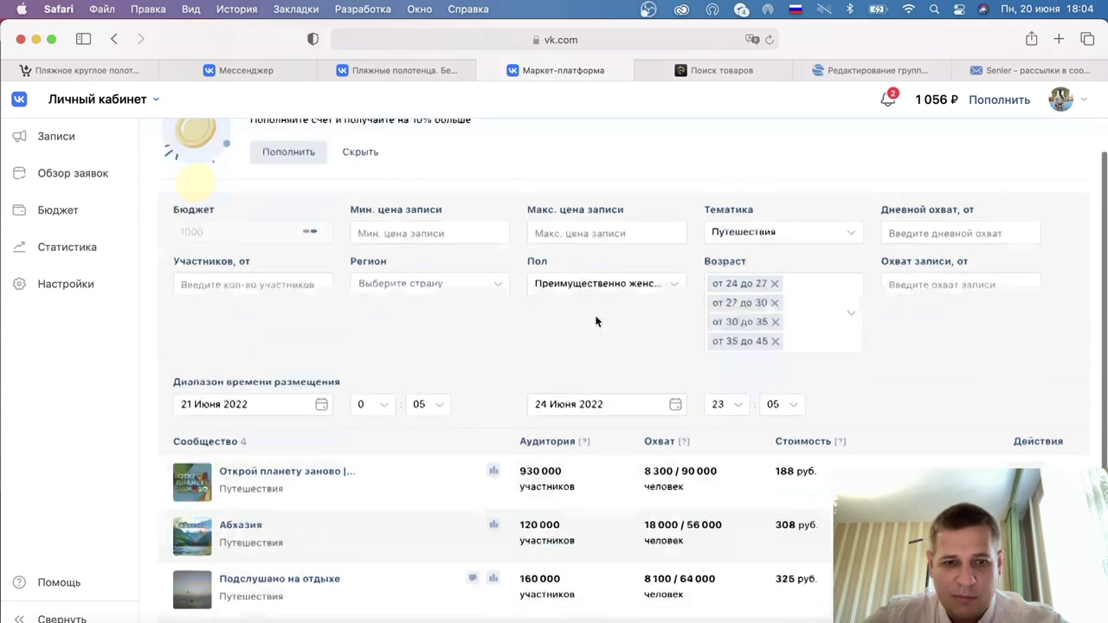
# Step: Try the placement range once more with 20 June 2022 as its end date and 21 June 2022 as its start date
pyautogui.scroll(-3, 573, 385)
pyautogui.click(571, 383)
pyautogui.click(538, 575)
pyautogui.click(260, 392)
pyautogui.click(220, 567)
# Step: Place the ad post in the four selected communities and confirm the placement
pyautogui.scroll(-3, 245, 491)
pyautogui.scroll(-3, 287, 401)
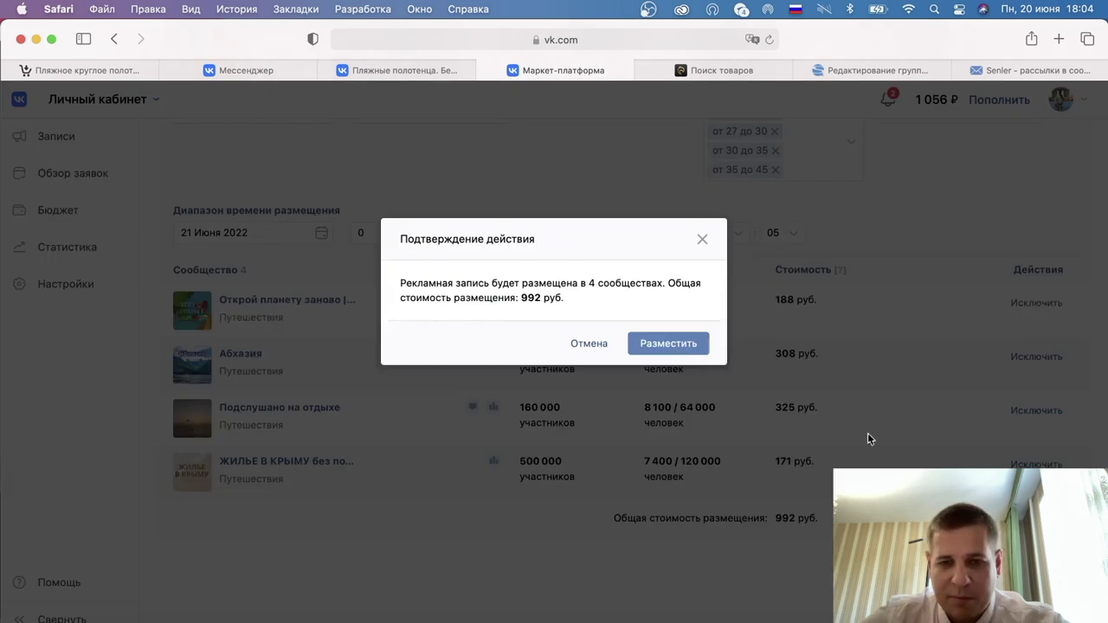
pyautogui.click(668, 344)
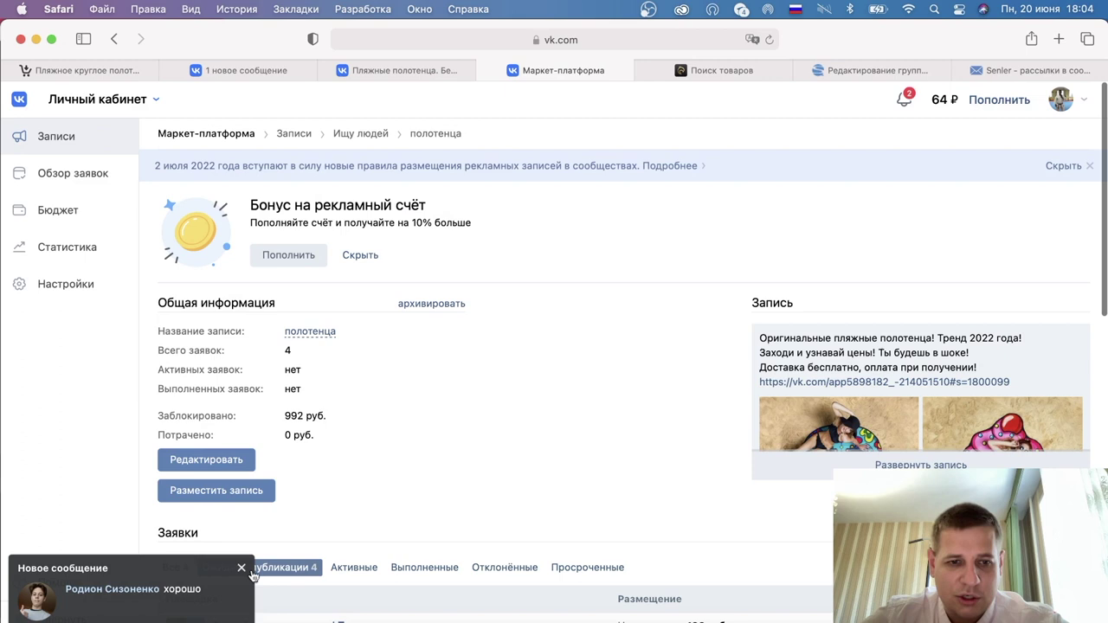
# Step: Review the scheduled publication times of the pending placements for the «полотенца» post, highlighting the times for the individual communities
pyautogui.scroll(-5, 502, 428)
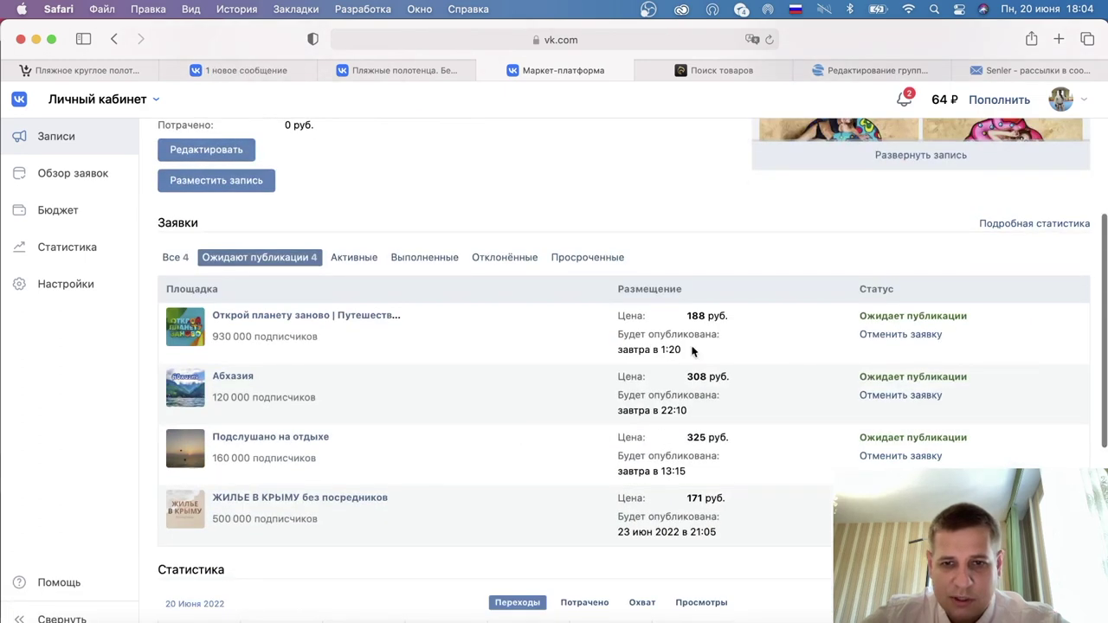
pyautogui.moveTo(693, 349); pyautogui.dragTo(619, 349)
pyautogui.moveTo(688, 410); pyautogui.dragTo(639, 411)
pyautogui.moveTo(731, 456); pyautogui.dragTo(681, 471)
pyautogui.click(688, 471)
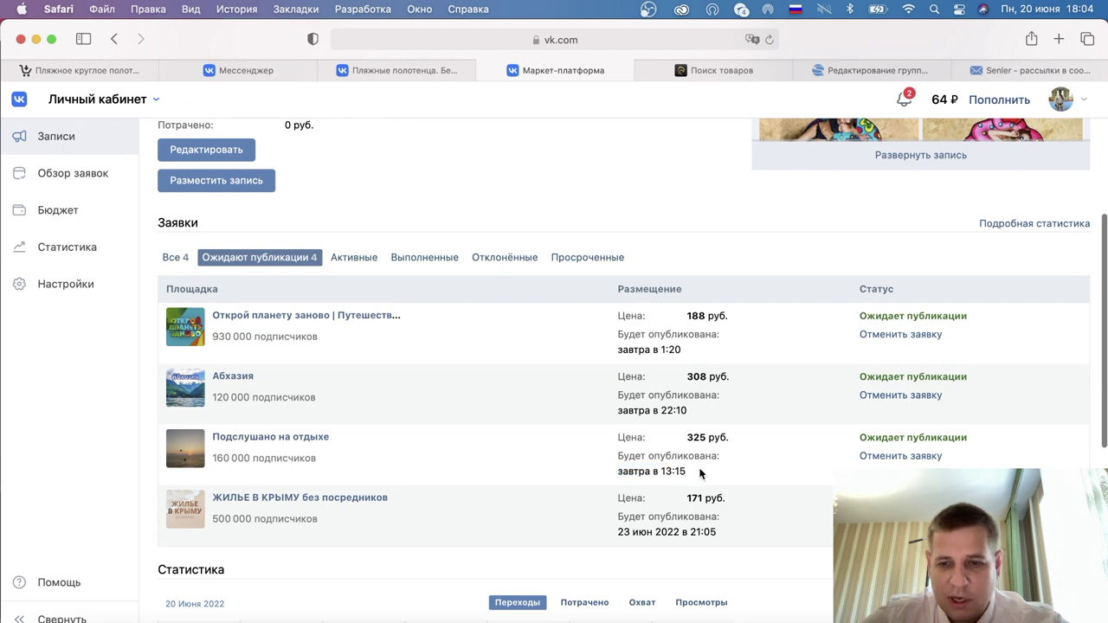
pyautogui.scroll(1, 701, 467)
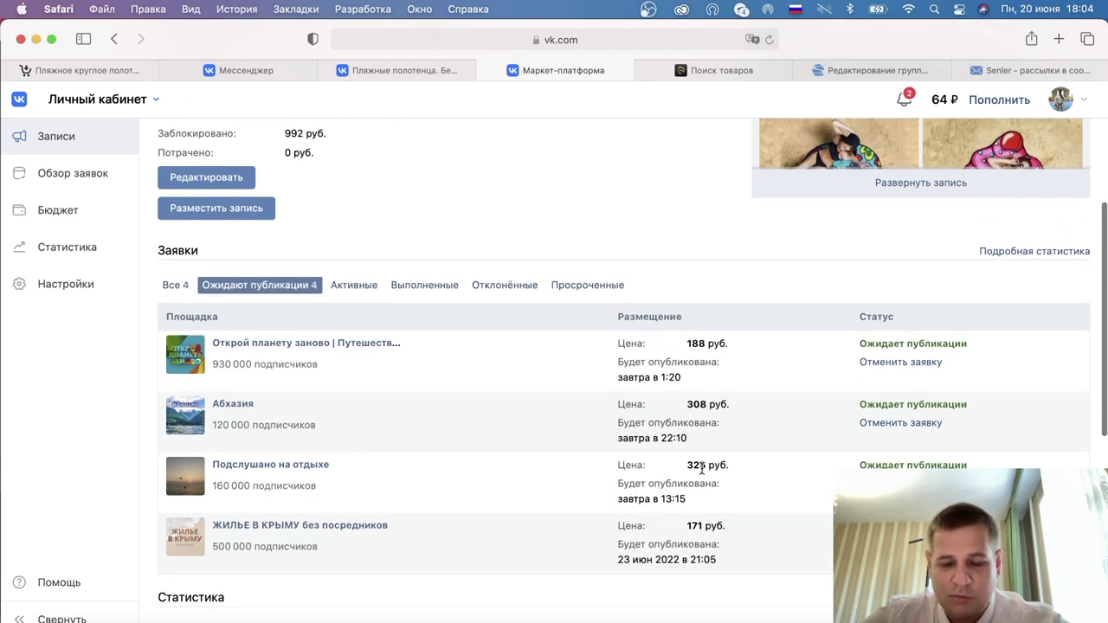
pyautogui.scroll(-3, 781, 450)
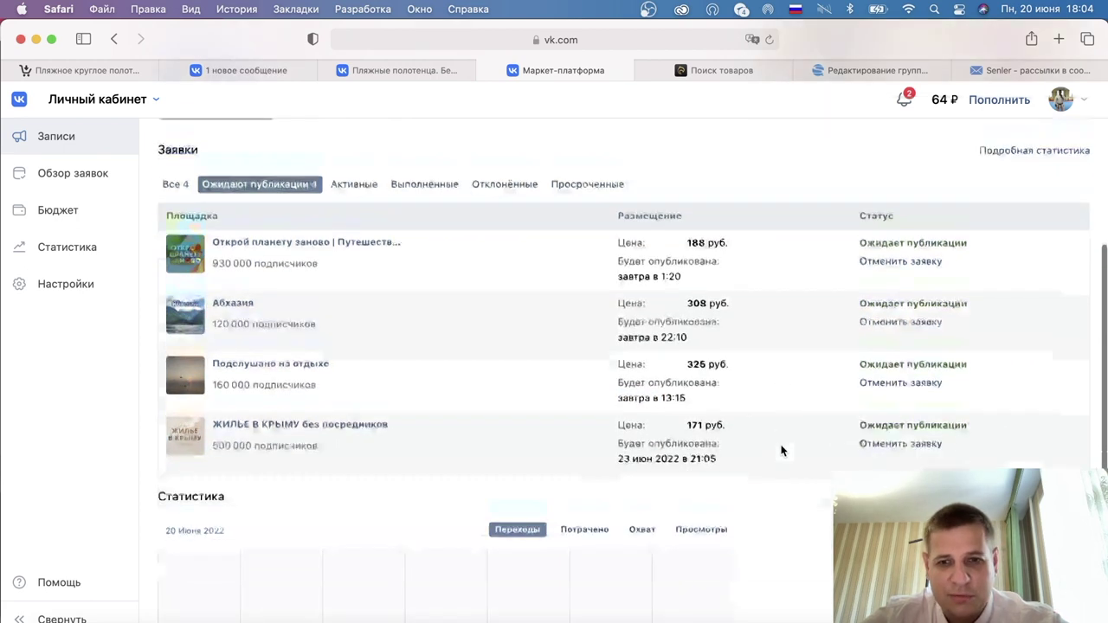
pyautogui.scroll(10, 781, 448)
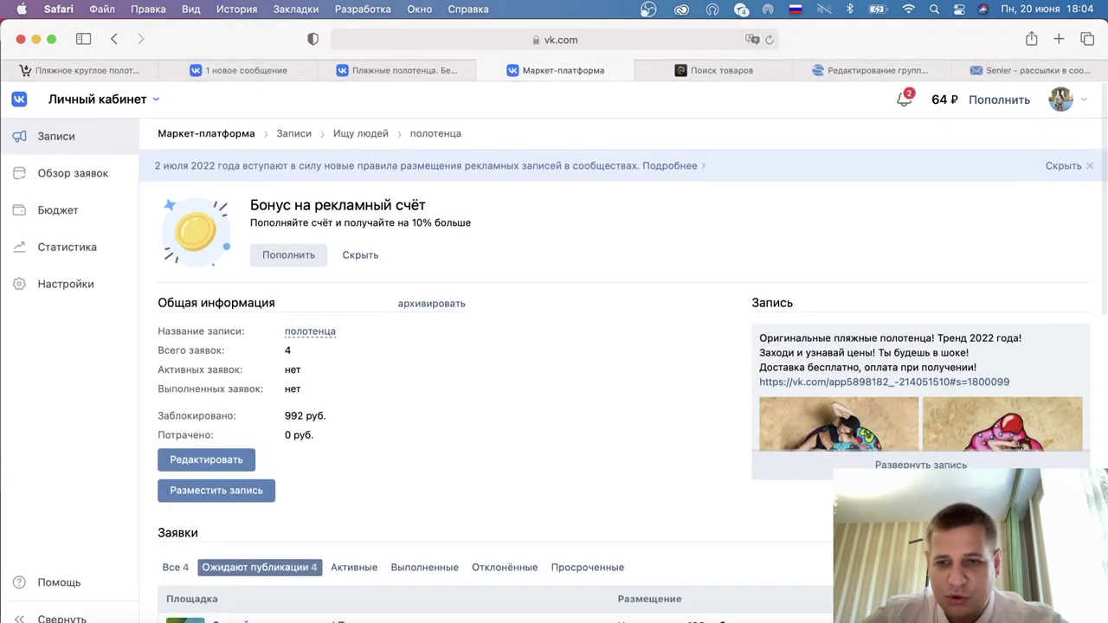
pyautogui.scroll(-5, 828, 457)
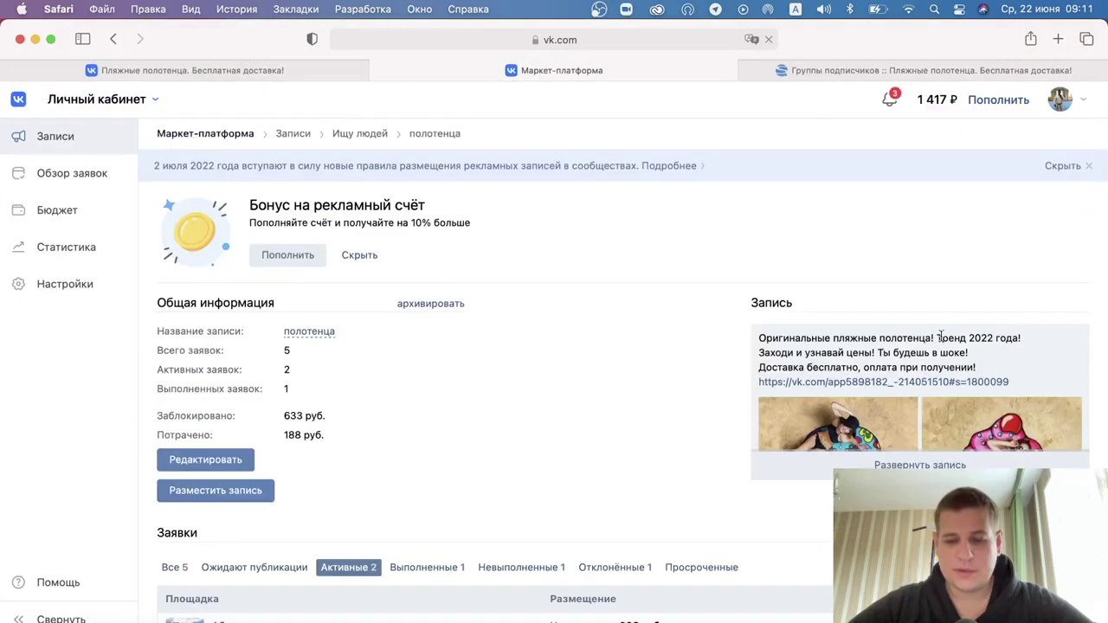
# Step: View the reach statistics of the completed «Открой планету заново» placement and calculate its cost per link click as 188/31
pyautogui.scroll(-3, 941, 336)
pyautogui.scroll(-2, 941, 336)
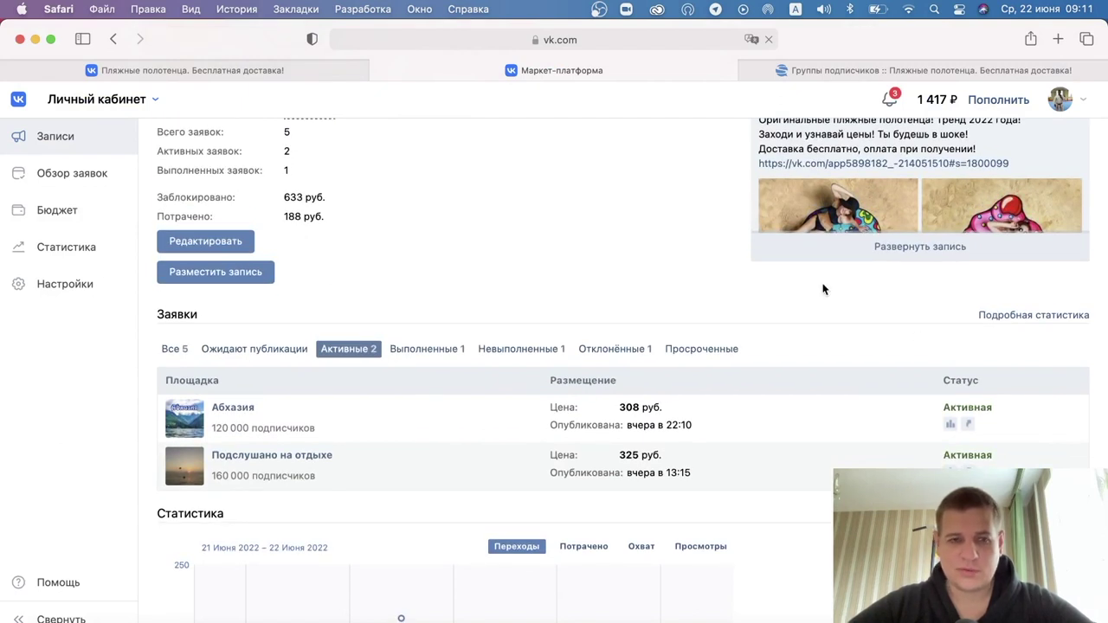
pyautogui.scroll(3, 696, 289)
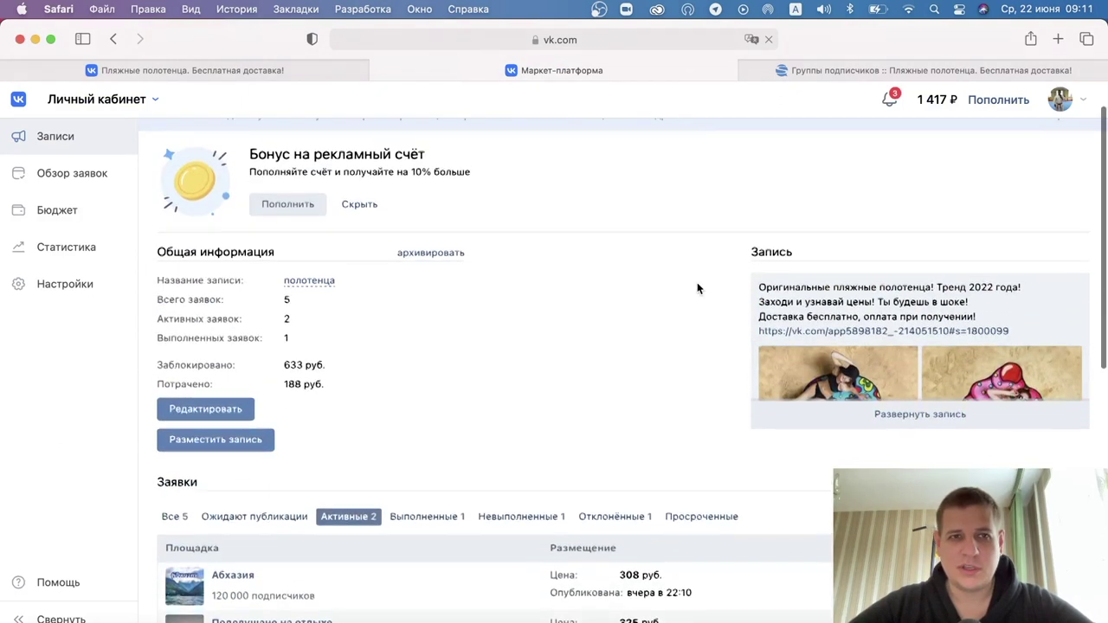
pyautogui.scroll(-2, 697, 288)
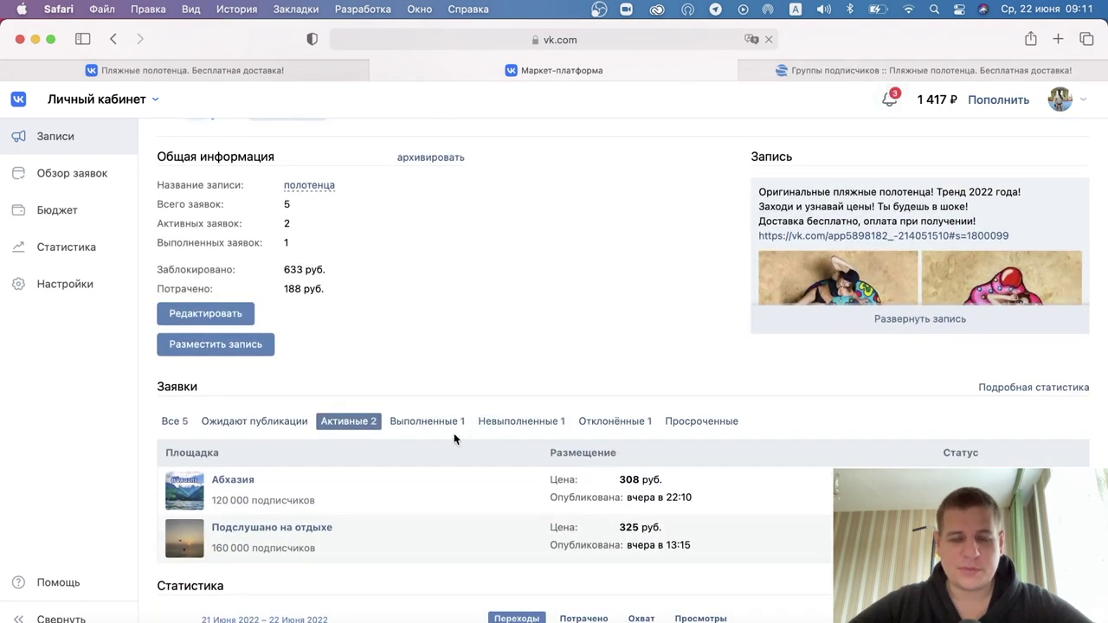
pyautogui.click(428, 421)
pyautogui.scroll(-2, 472, 320)
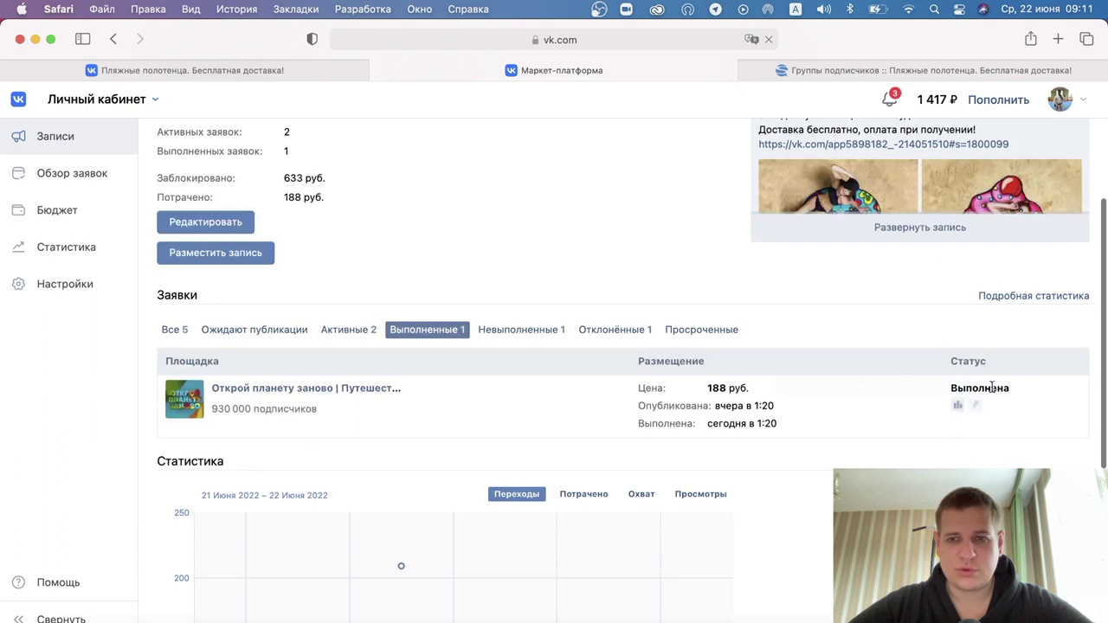
pyautogui.click(957, 407)
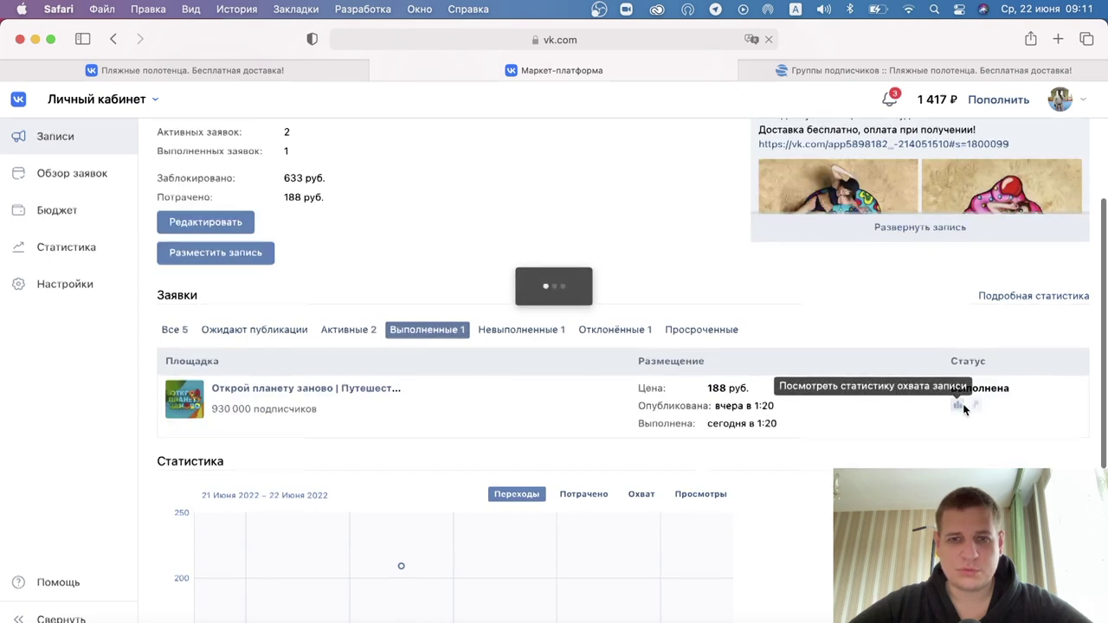
pyautogui.press('super+space')
pyautogui.write('188/31')
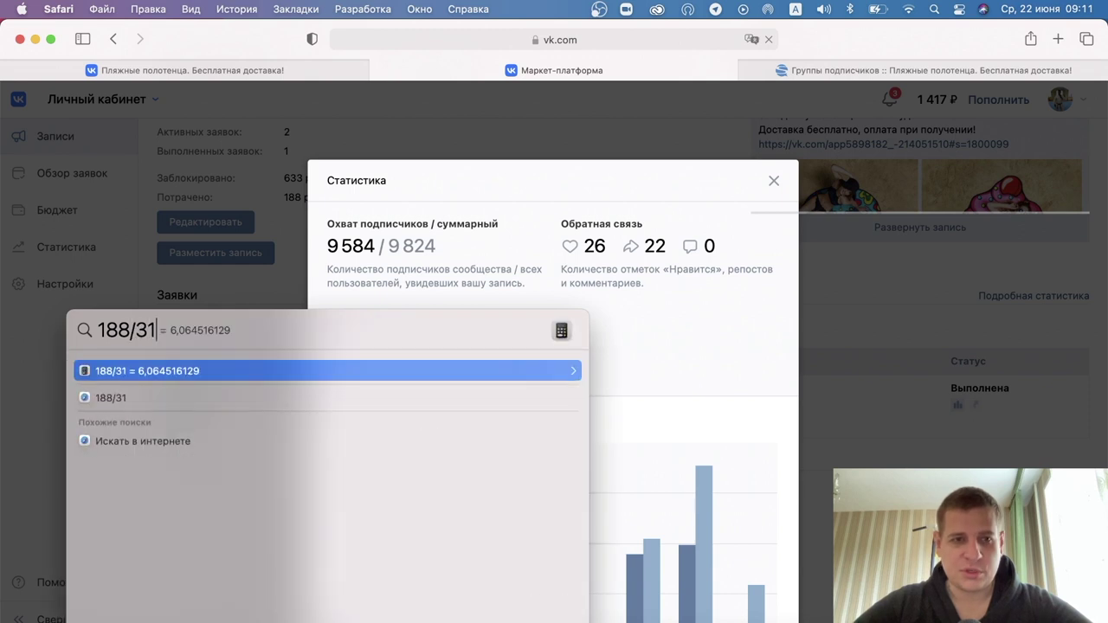
pyautogui.press('Escape')
pyautogui.press('Escape')
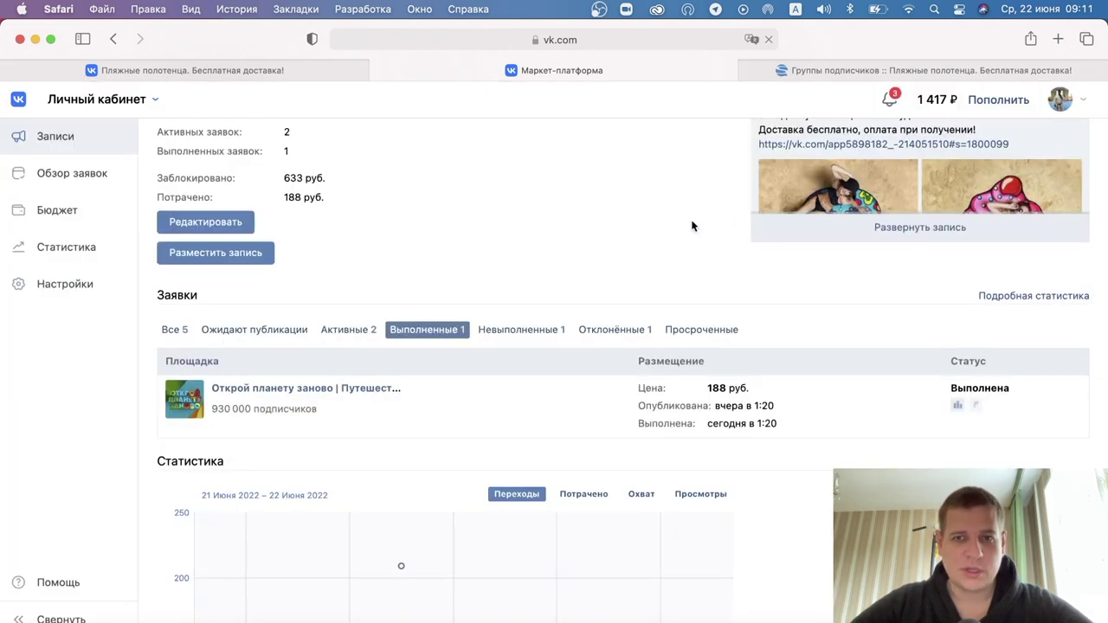
# Step: View the reach statistics of the active «Абхазия» placement, calculate its cost per link click as 308/90, and check its publication time
pyautogui.click(376, 329)
pyautogui.scroll(-1, 565, 320)
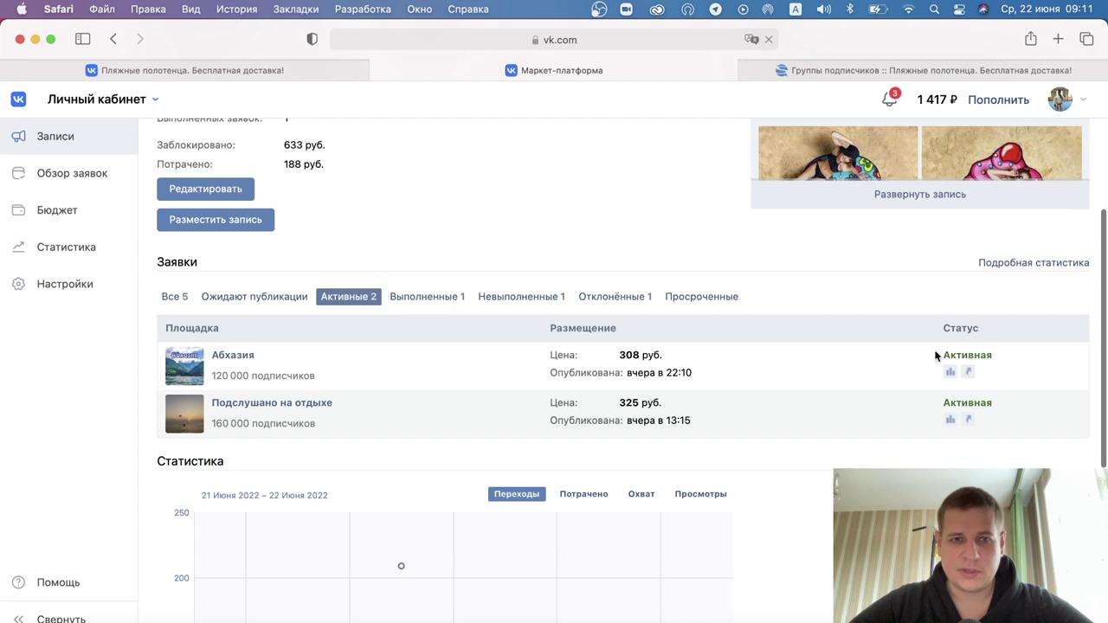
pyautogui.click(951, 378)
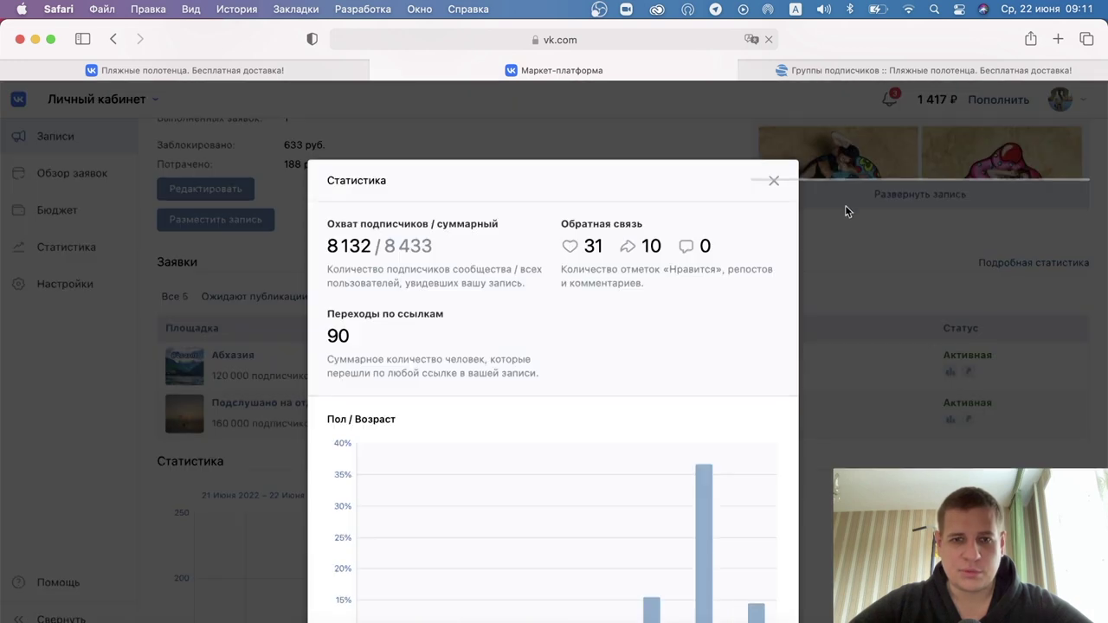
pyautogui.click(776, 182)
pyautogui.press('super+space')
pyautogui.write('308/90')
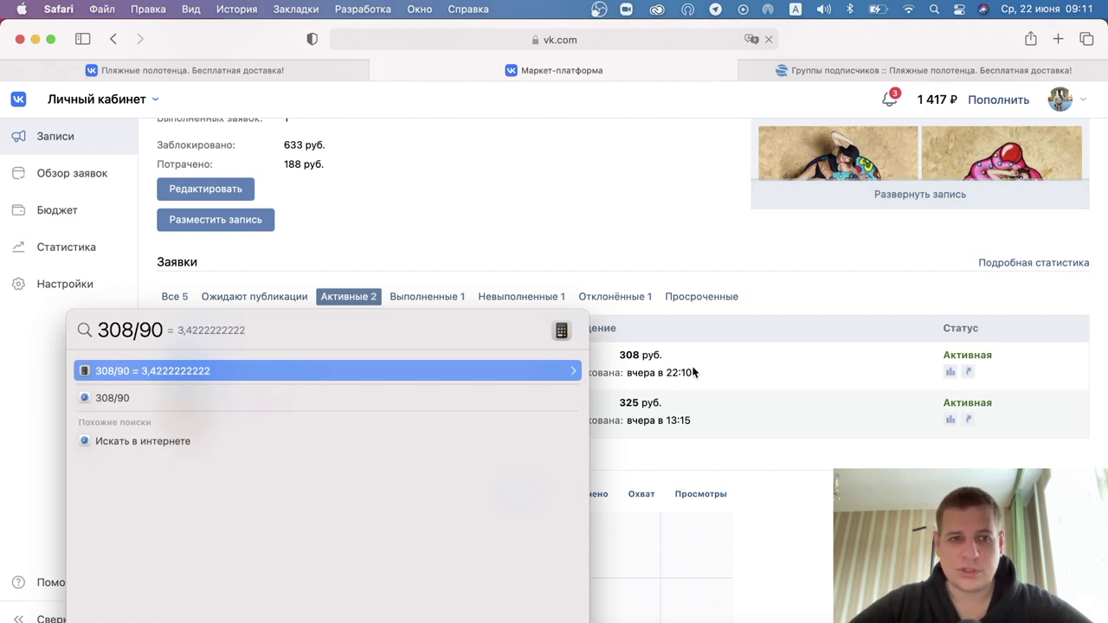
pyautogui.press('Escape')
pyautogui.press('Escape')
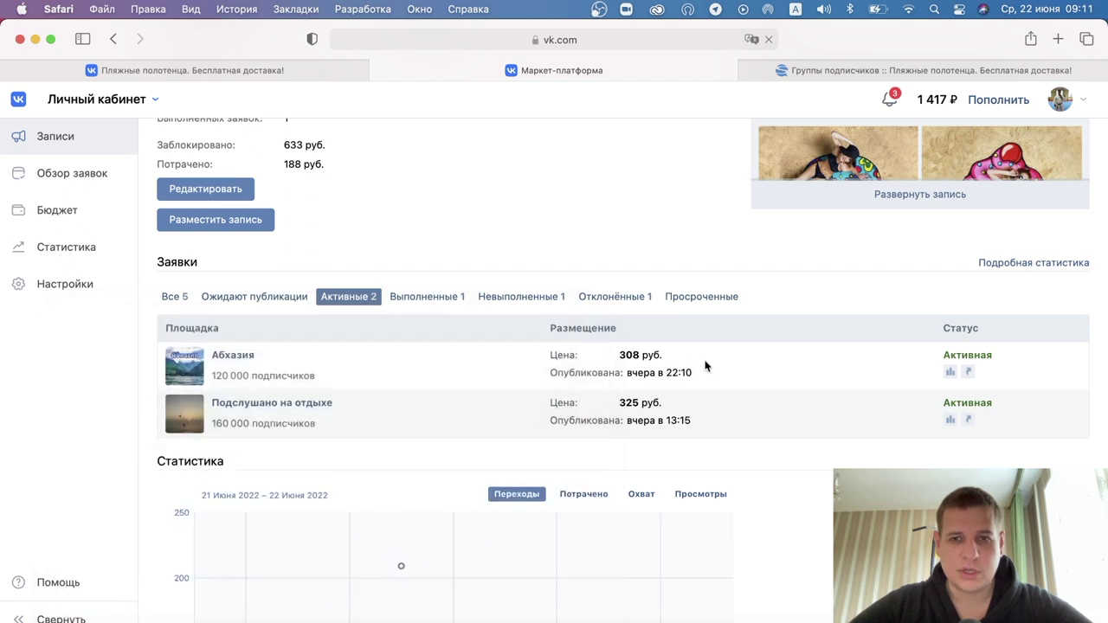
pyautogui.moveTo(701, 372); pyautogui.dragTo(671, 370)
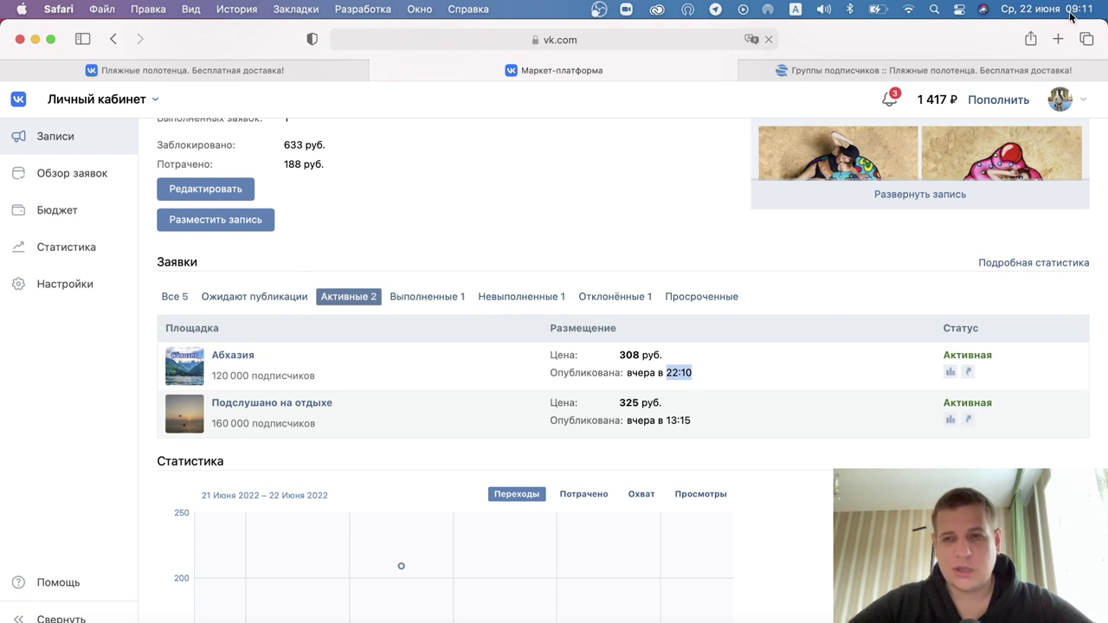
# Step: View the reach statistics of the active «Подслушано на отдыхе» placement and calculate its cost per link click as 325/137
pyautogui.click(950, 419)
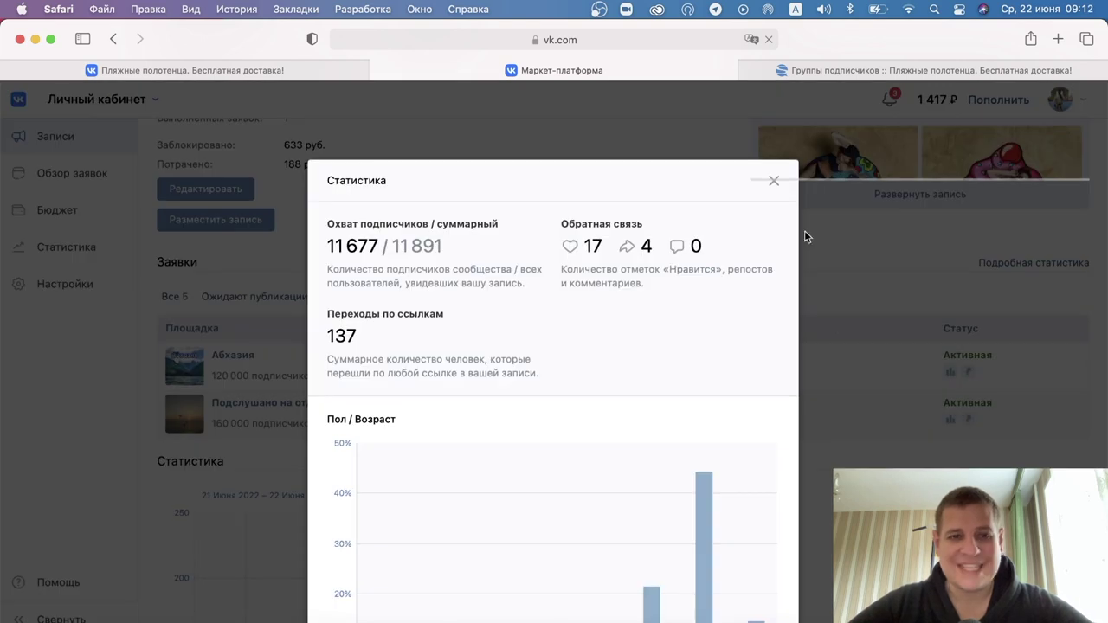
pyautogui.click(774, 180)
pyautogui.press('super+space')
pyautogui.write('325/137')
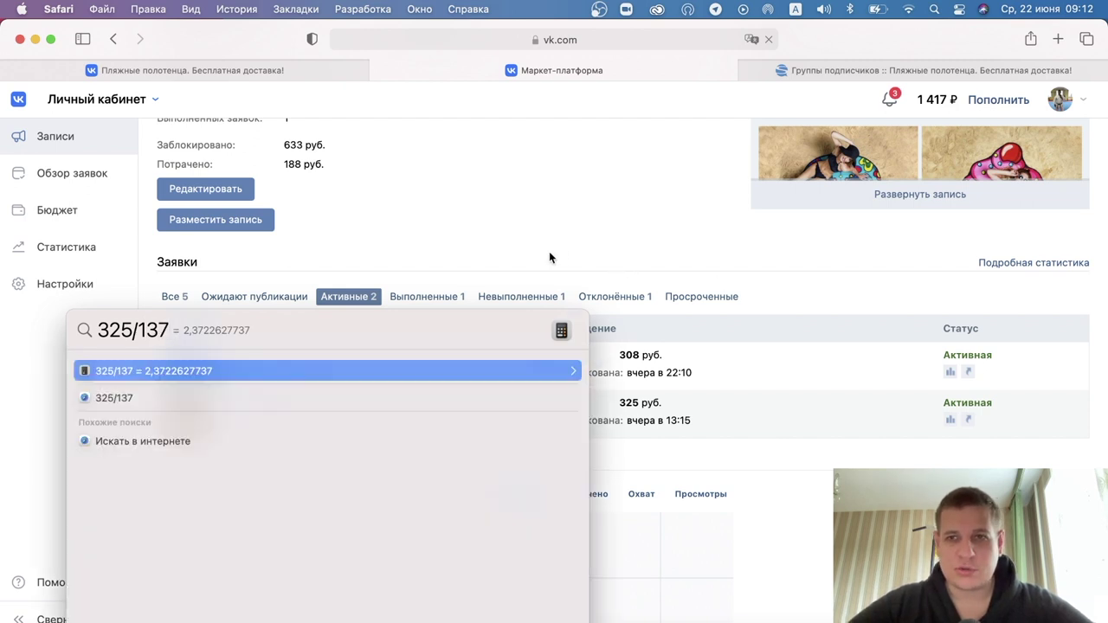
pyautogui.write('5')
pyautogui.press('BackSpace')
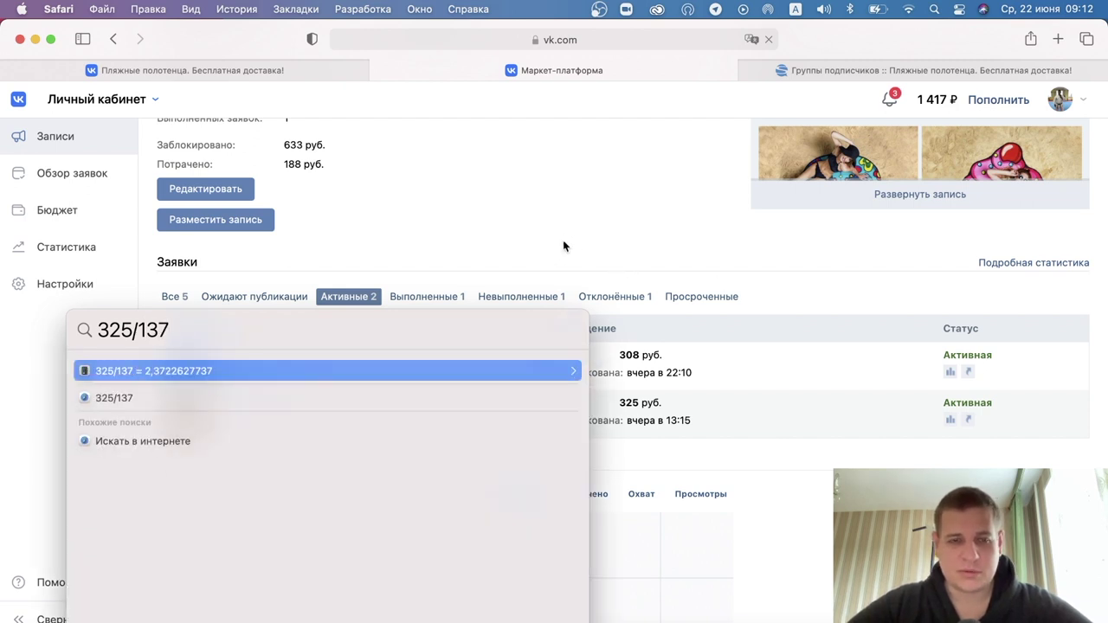
pyautogui.press('Escape')
pyautogui.press('Escape')
# Step: Check the subscribers of the «УЗНАТЬ ЦЕНЫ» group in Senler and return to the VKontakte community page
pyautogui.click(818, 69)
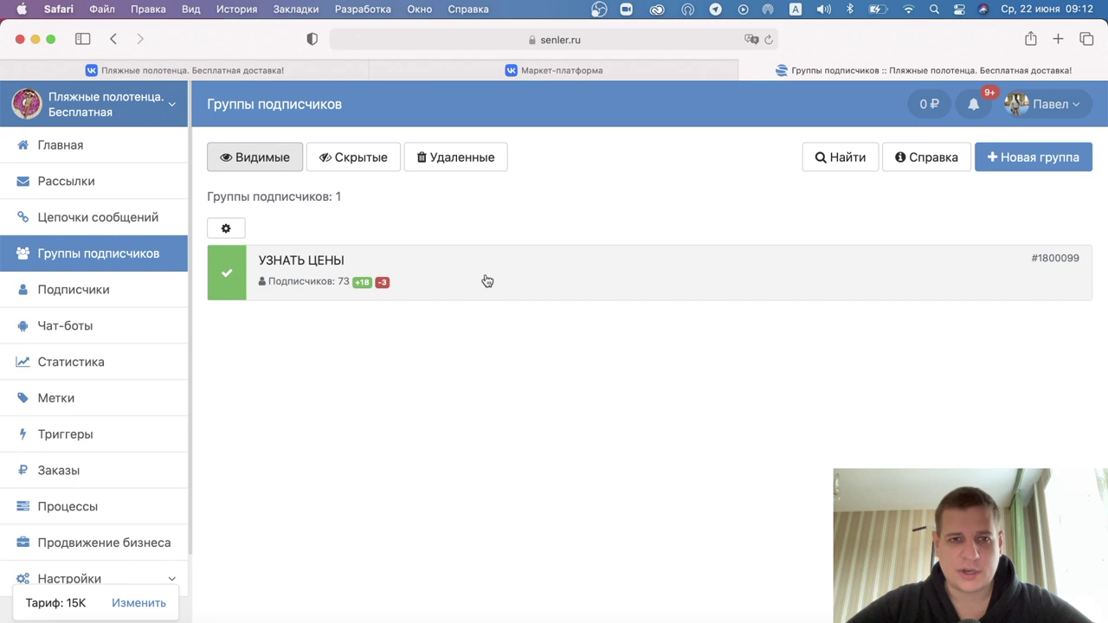
pyautogui.click(253, 68)
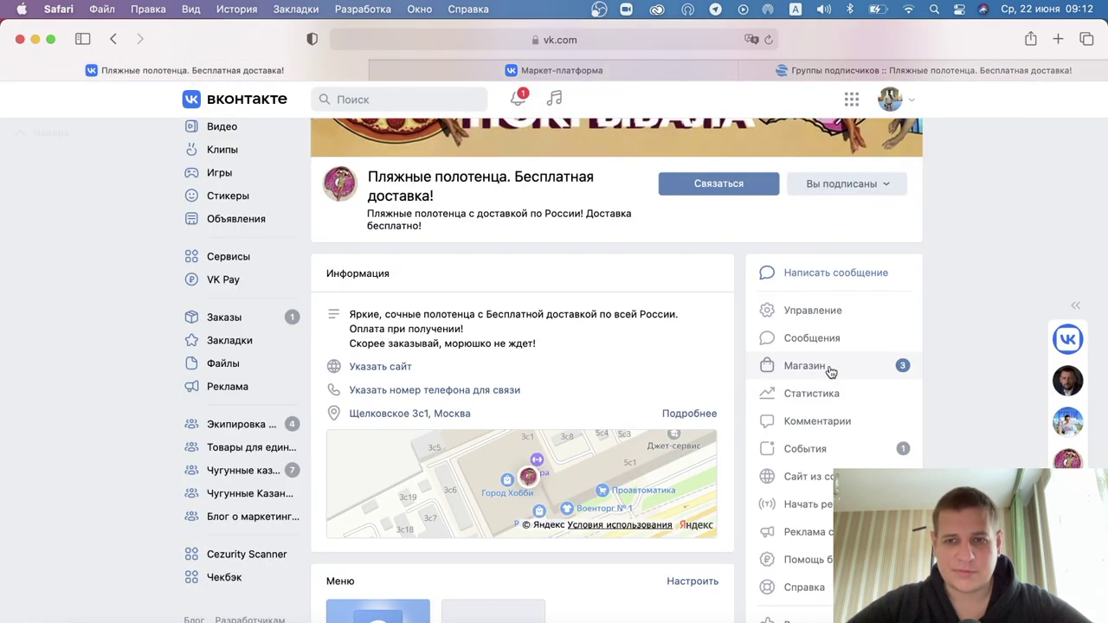
# Step: Open the community's messages and look through all chats back to those from 20 June
pyautogui.scroll(-2, 830, 371)
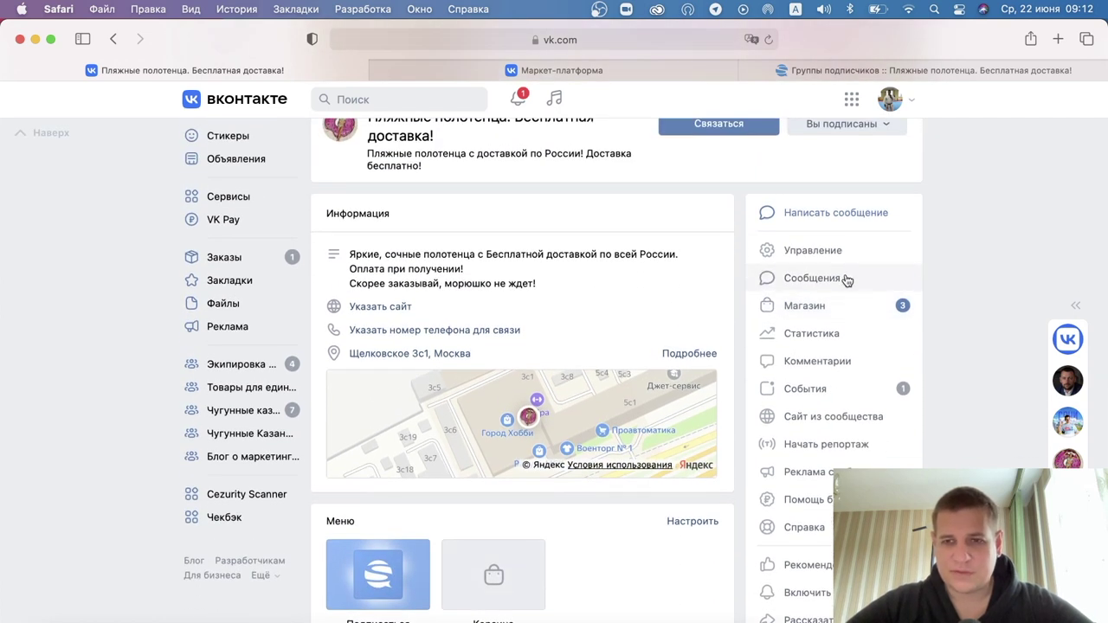
pyautogui.click(846, 279)
pyautogui.scroll(-10, 904, 237)
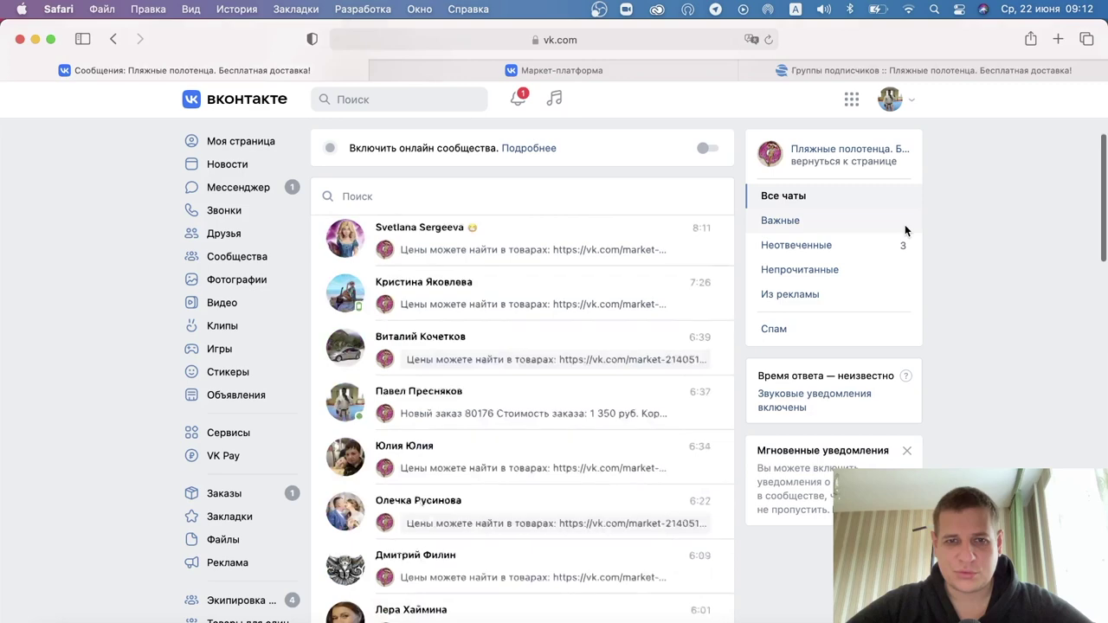
pyautogui.scroll(-15, 732, 260)
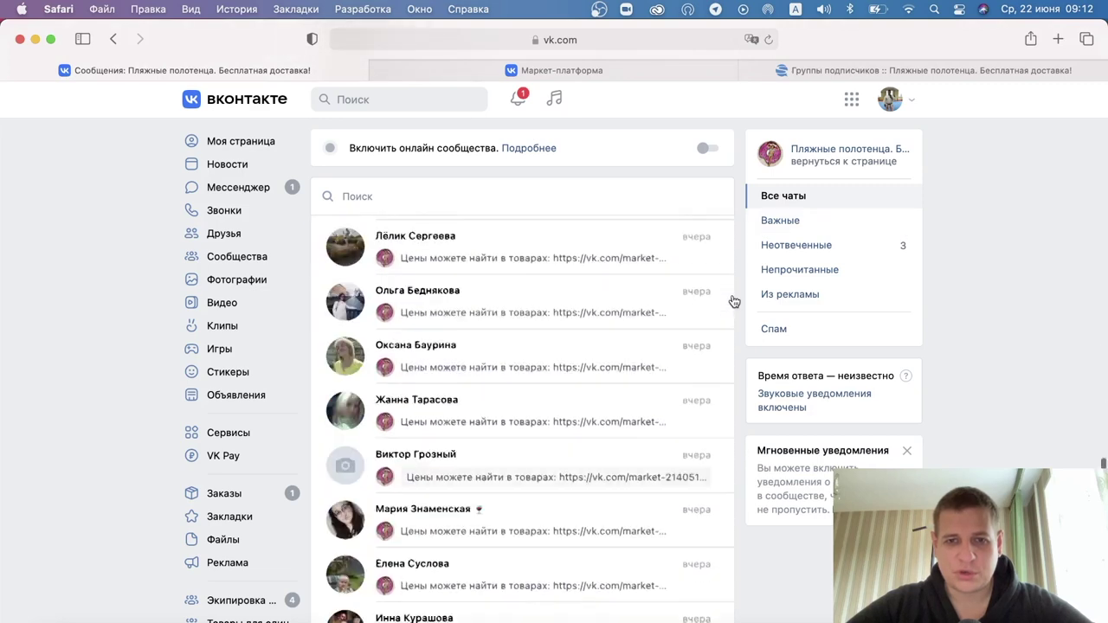
pyautogui.scroll(-5, 733, 295)
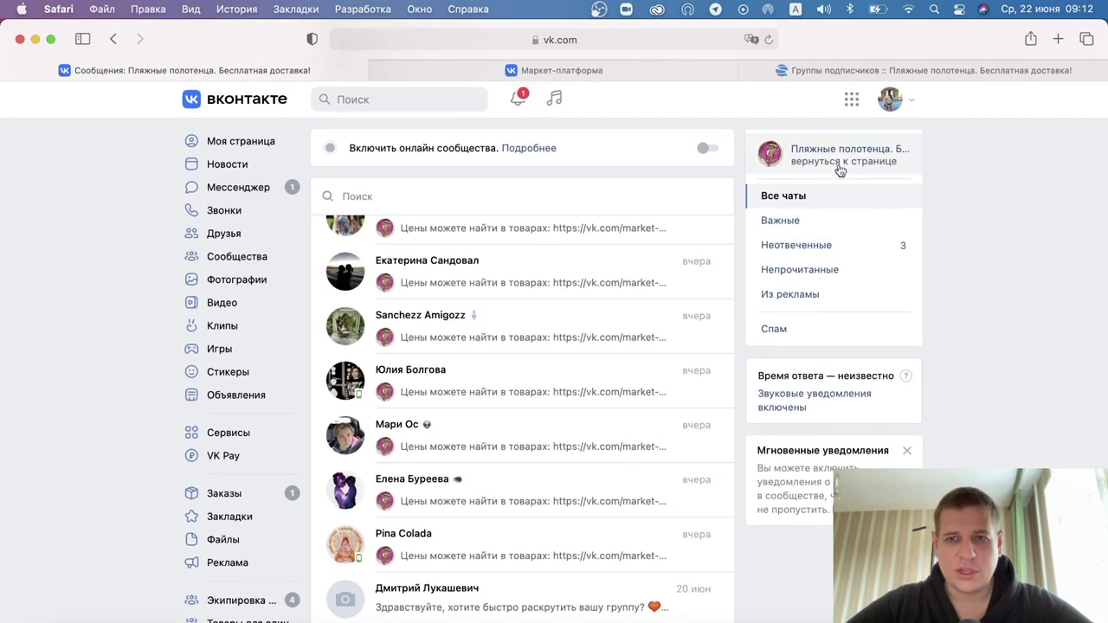
# Step: Return to the community page and look over its wall post and subscribers block
pyautogui.click(838, 158)
pyautogui.scroll(-10, 866, 191)
pyautogui.scroll(8, 887, 185)
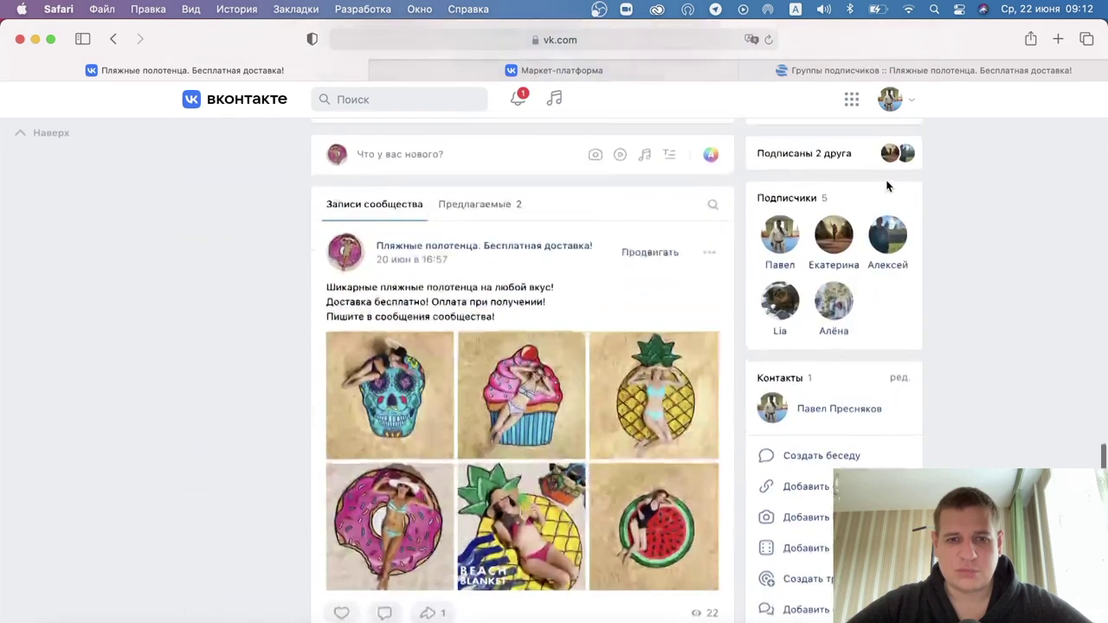
pyautogui.scroll(-10, 886, 186)
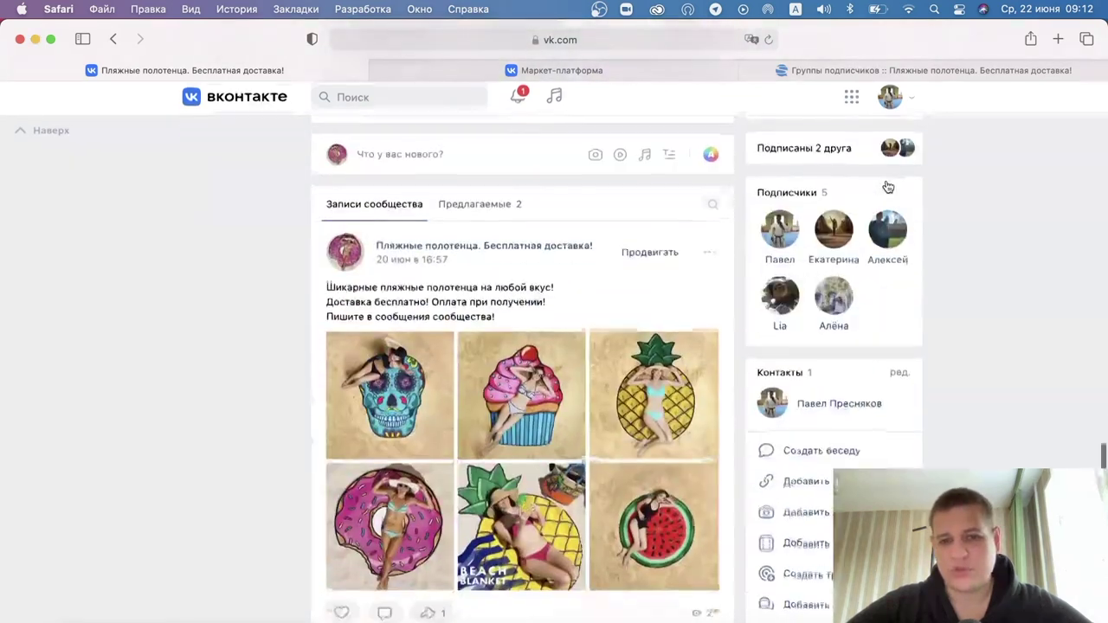
pyautogui.scroll(10, 888, 187)
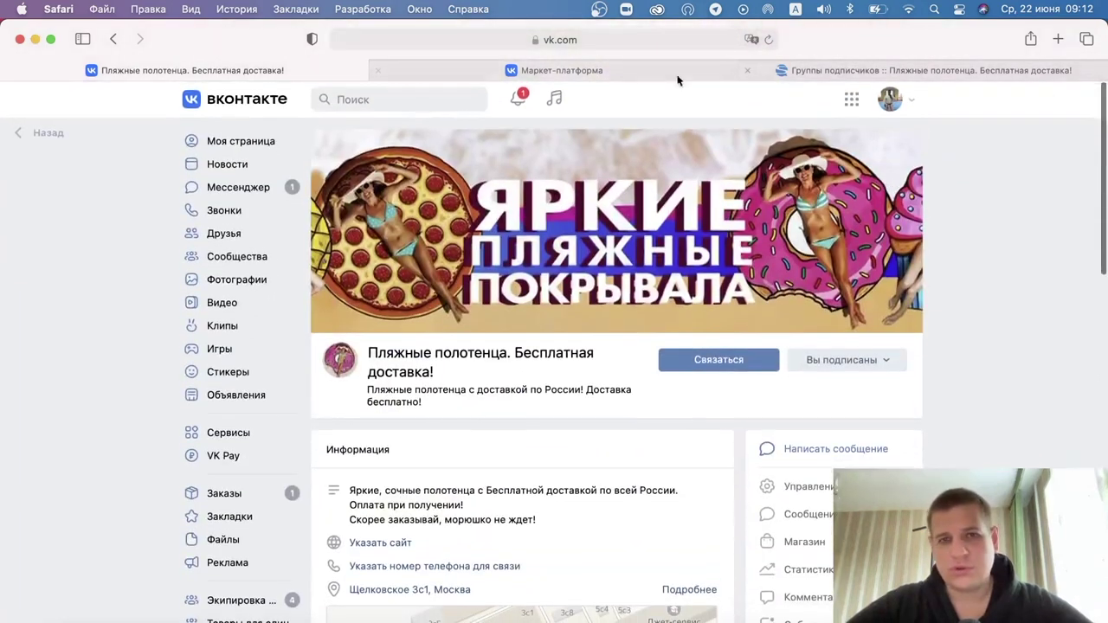
# Step: Review the prices of the active and completed ad placements in Маркет-платформа and the summary of the «полотенца» post
pyautogui.click(618, 74)
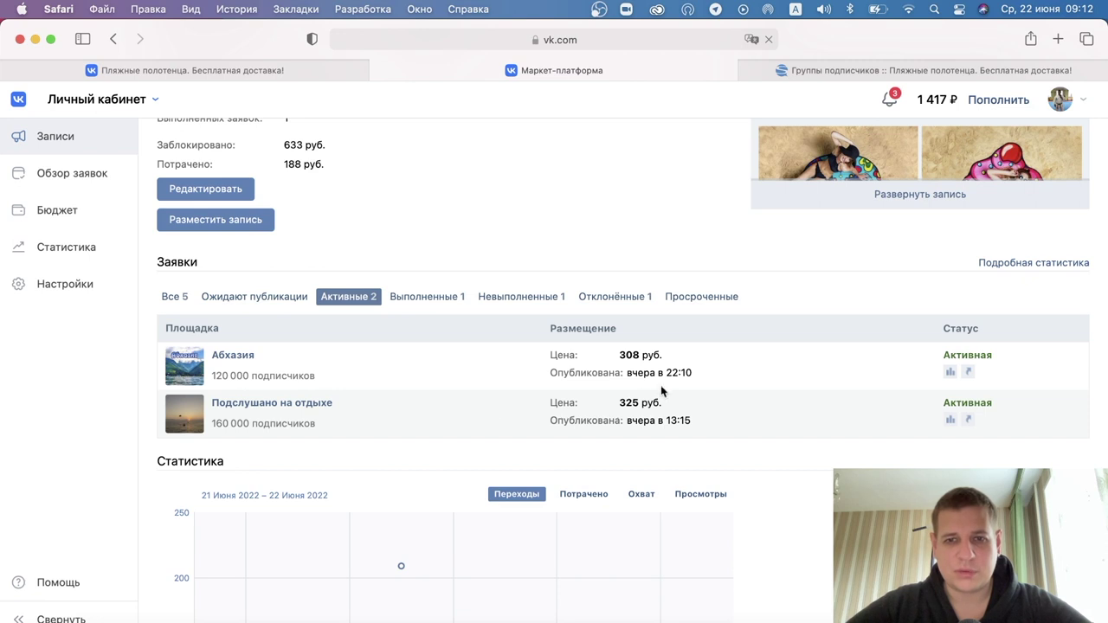
pyautogui.moveTo(664, 403); pyautogui.dragTo(585, 395)
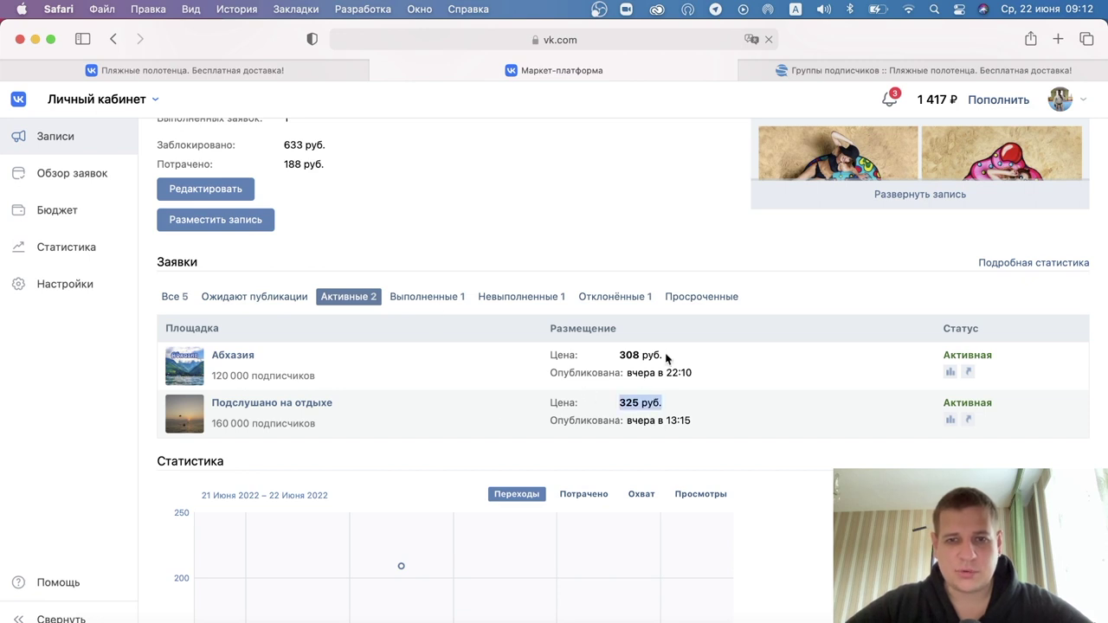
pyautogui.moveTo(666, 358); pyautogui.dragTo(617, 355)
pyautogui.click(426, 296)
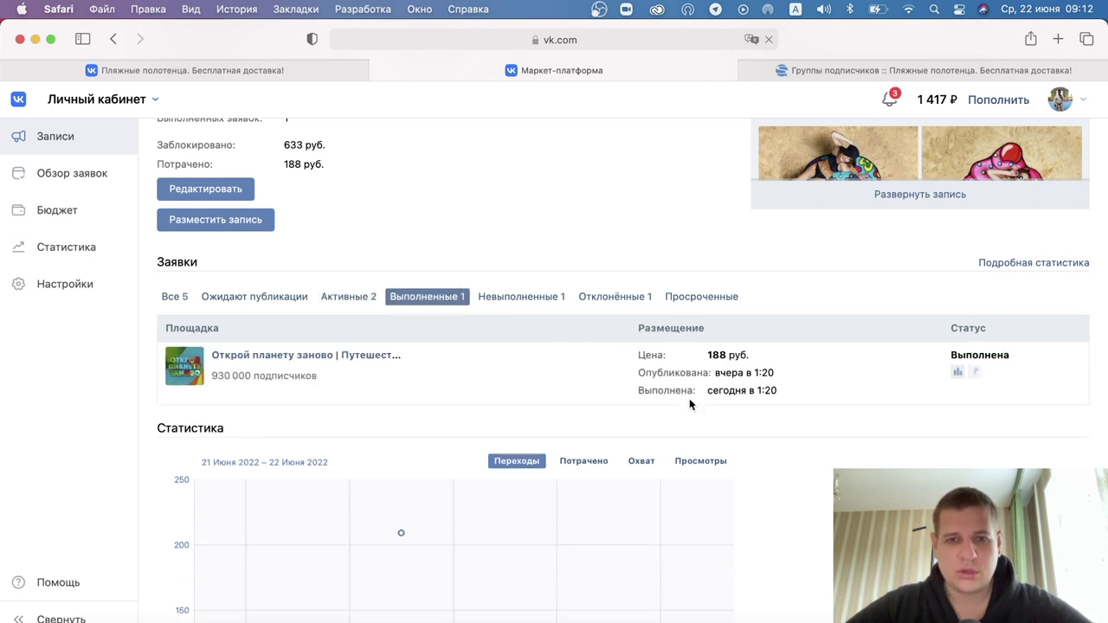
pyautogui.moveTo(764, 354); pyautogui.dragTo(637, 355)
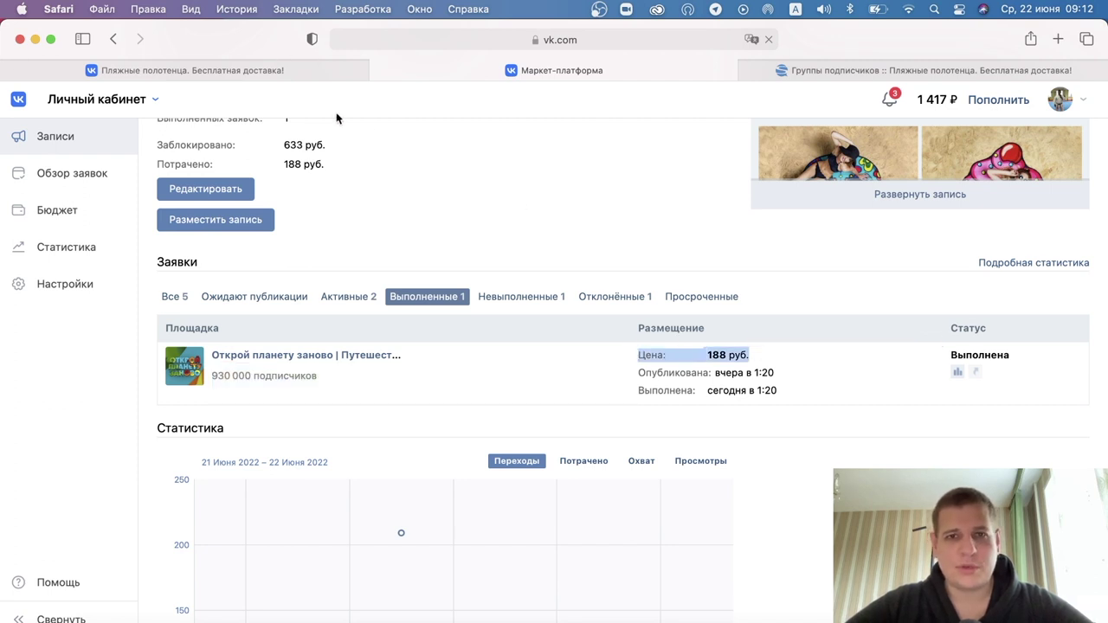
pyautogui.moveTo(252, 63)
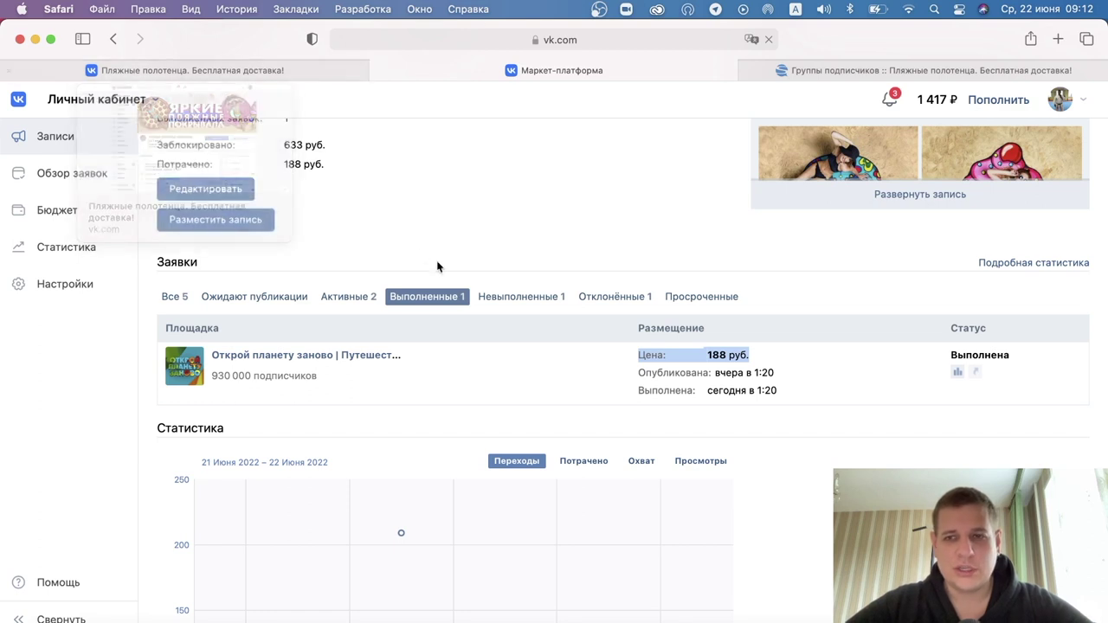
pyautogui.scroll(5, 400, 200)
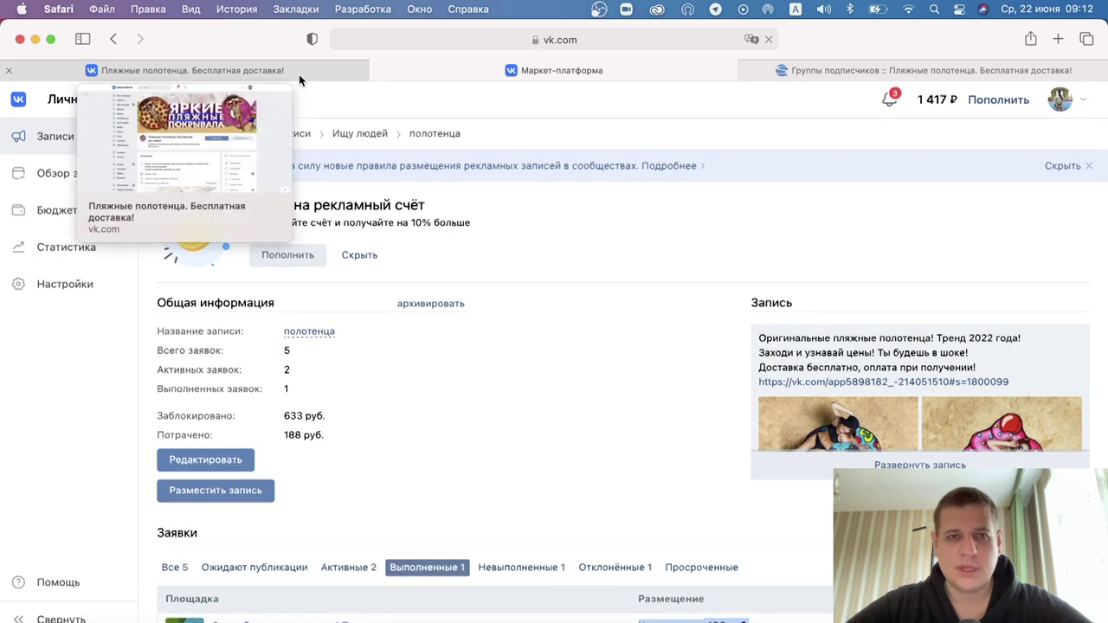
# Step: Go back to the community's product listing and calculate the profit from the orders as 1500*3/2-800 in Spotlight
pyautogui.click(299, 74)
pyautogui.scroll(-5, 450, 305)
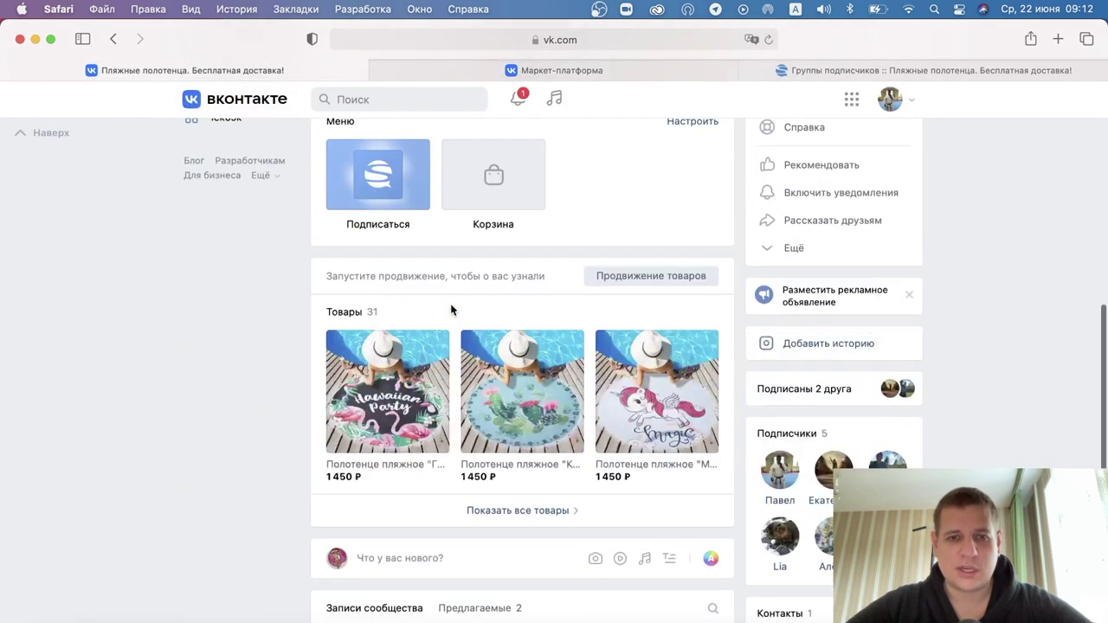
pyautogui.press('super+space')
pyautogui.write('1500;')
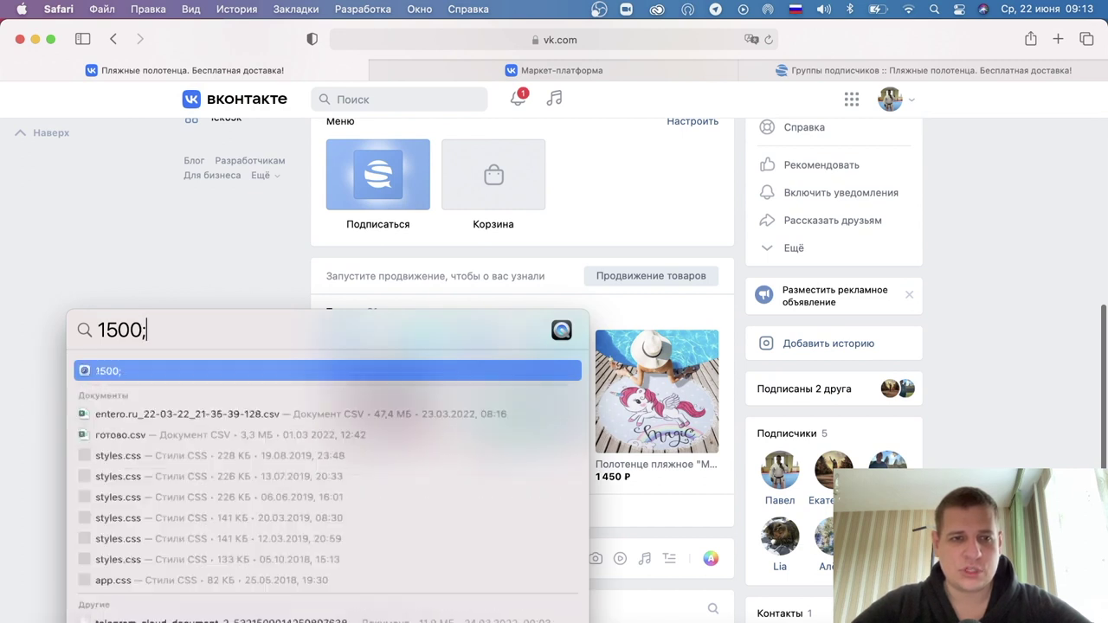
pyautogui.press('BackSpace')
pyautogui.hotkey('ctrl', 'space')
pyautogui.write('*')
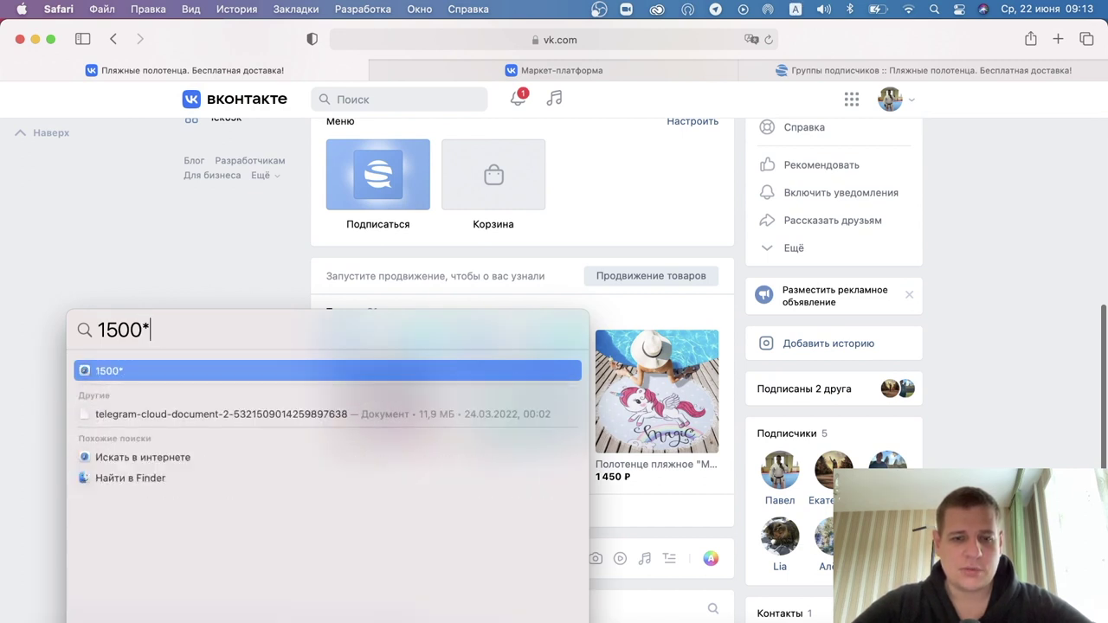
pyautogui.write('3/50')
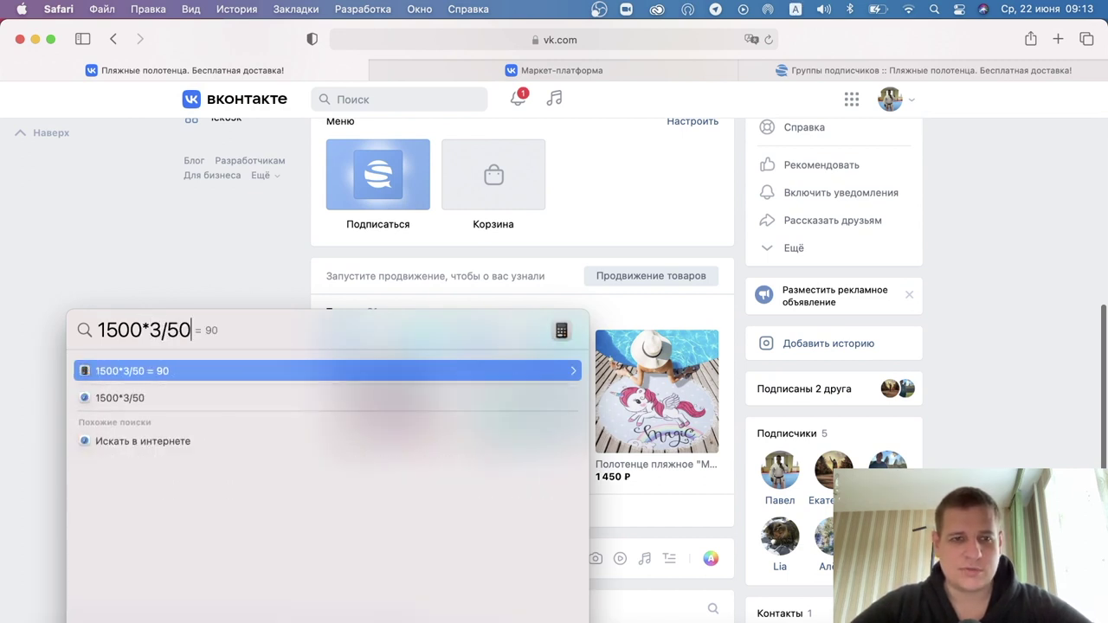
pyautogui.press('BackSpace')
pyautogui.press('BackSpace')
pyautogui.write('2')
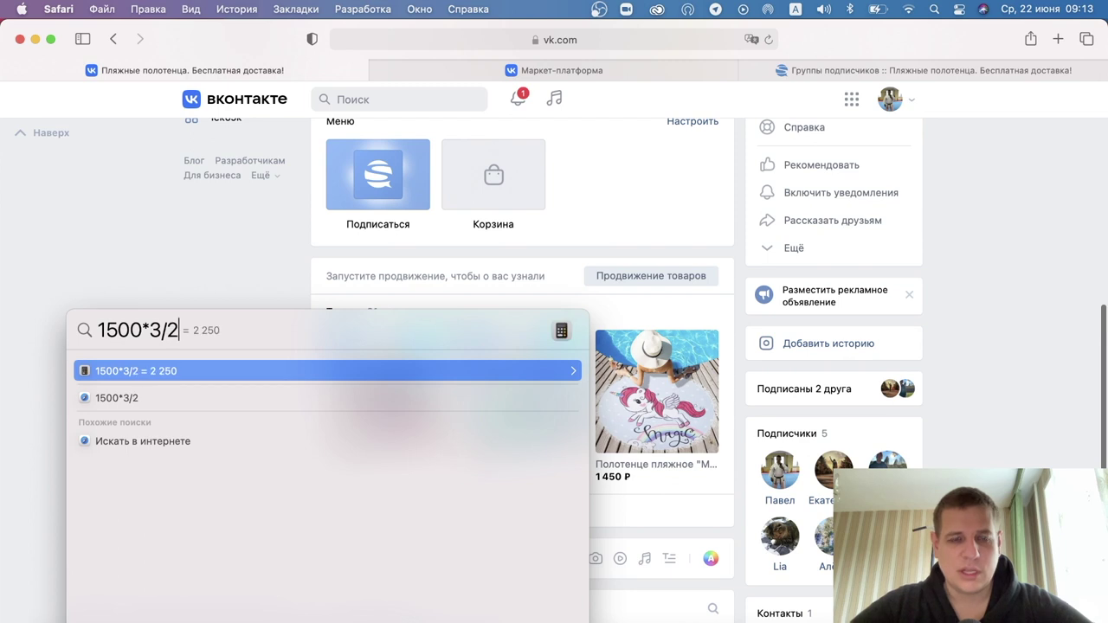
pyautogui.write('-800')
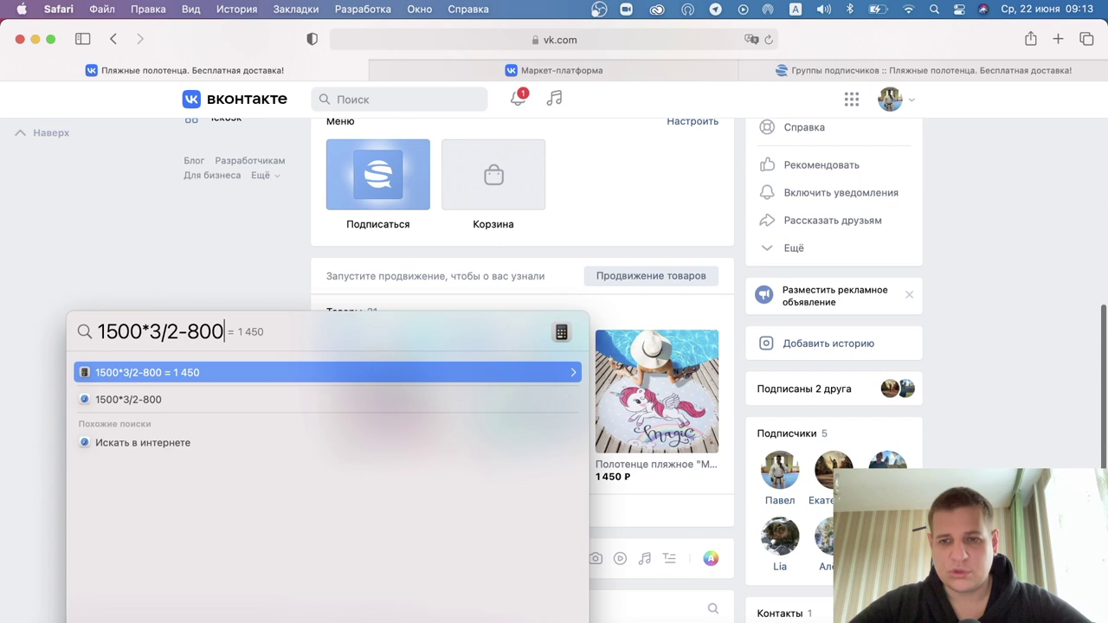
# Step: Switch to Senler and look through the list of subscribers in the «УЗНАТЬ ЦЕНЫ» group
pyautogui.click(885, 69)
pyautogui.click(533, 267)
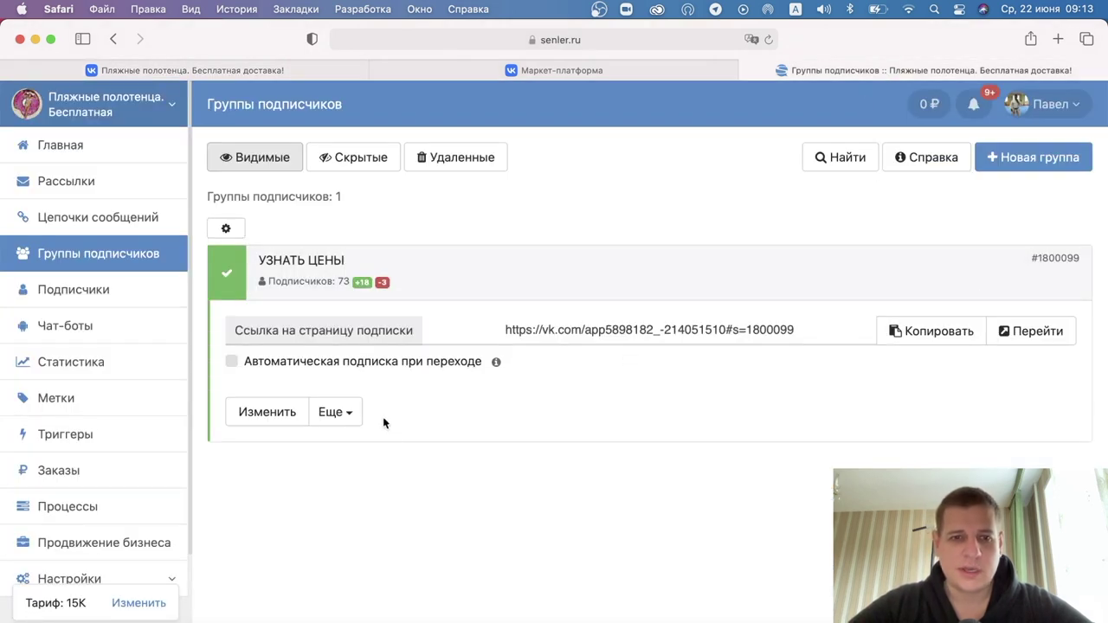
pyautogui.click(335, 412)
pyautogui.click(297, 465)
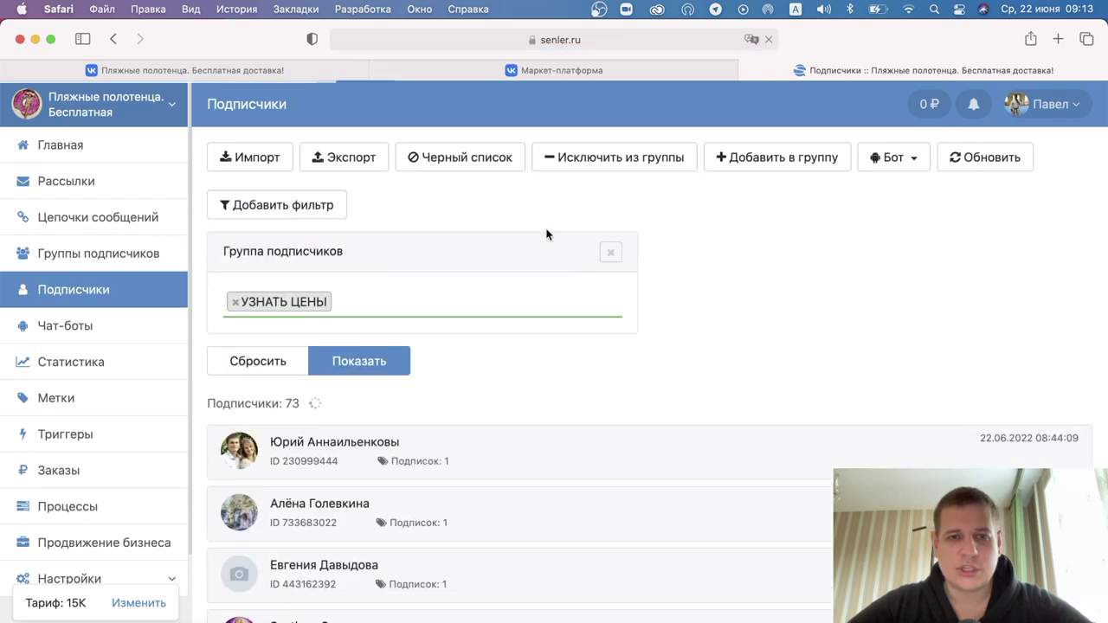
pyautogui.scroll(-20, 546, 233)
pyautogui.scroll(20, 546, 234)
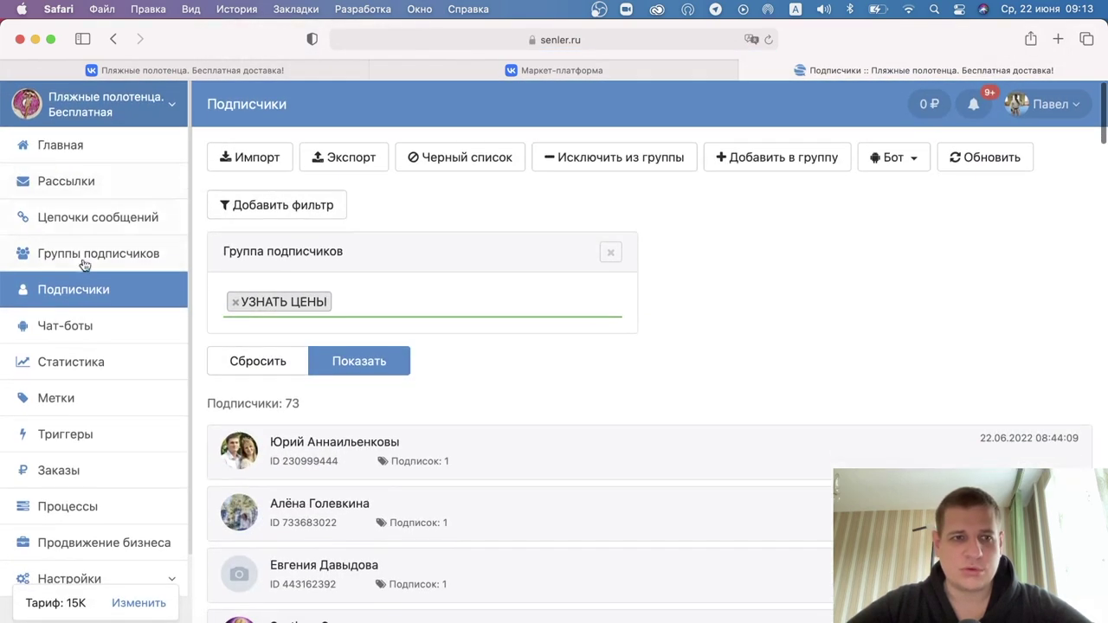
# Step: Create a new mailing in Senler and open it for editing
pyautogui.click(60, 178)
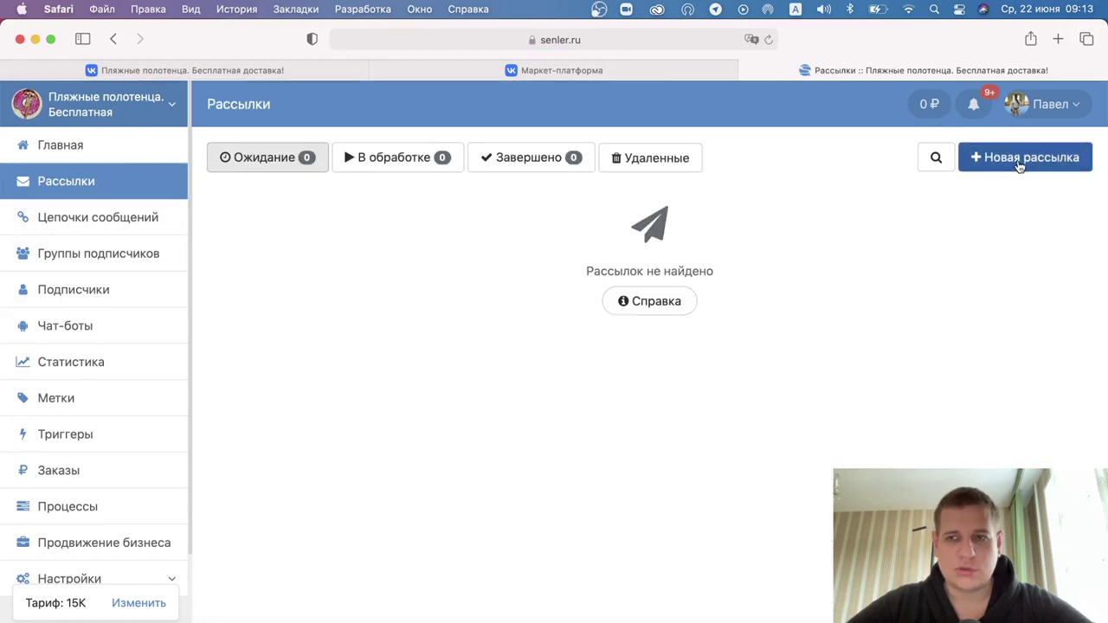
pyautogui.click(1019, 158)
pyautogui.click(684, 345)
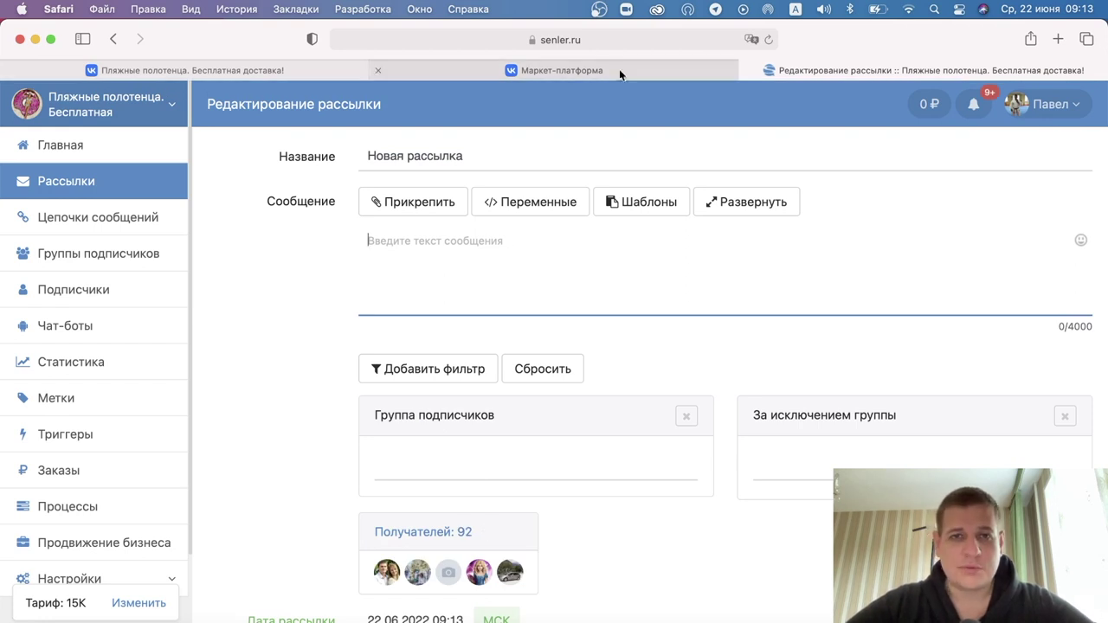
# Step: Switch to the VKontakte community page and look over its products, wall post and header
pyautogui.click(325, 76)
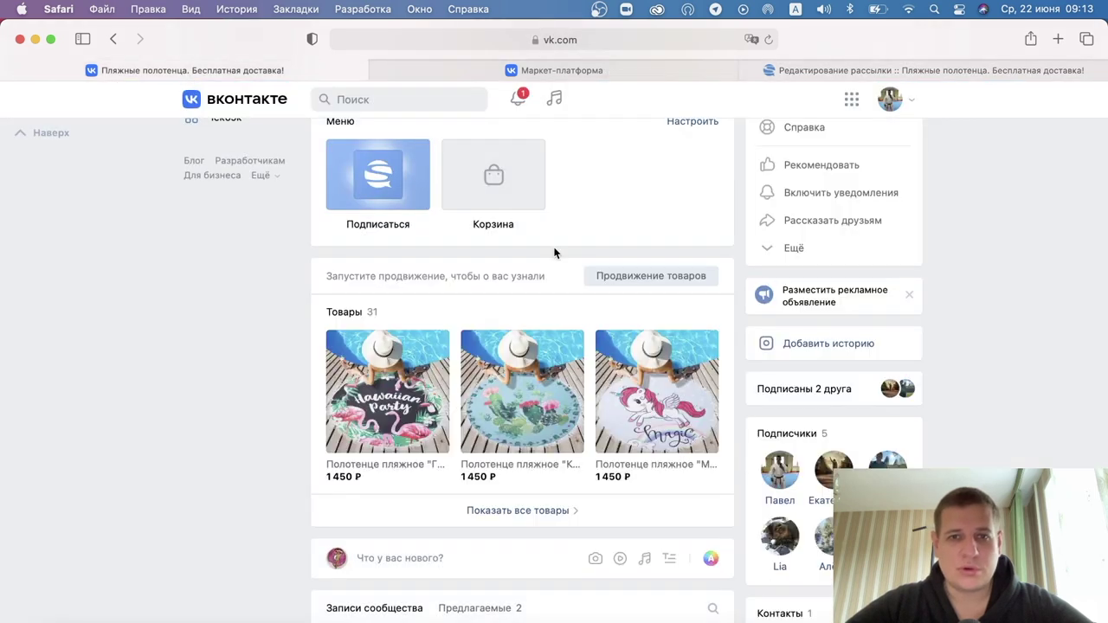
pyautogui.scroll(-10, 1006, 256)
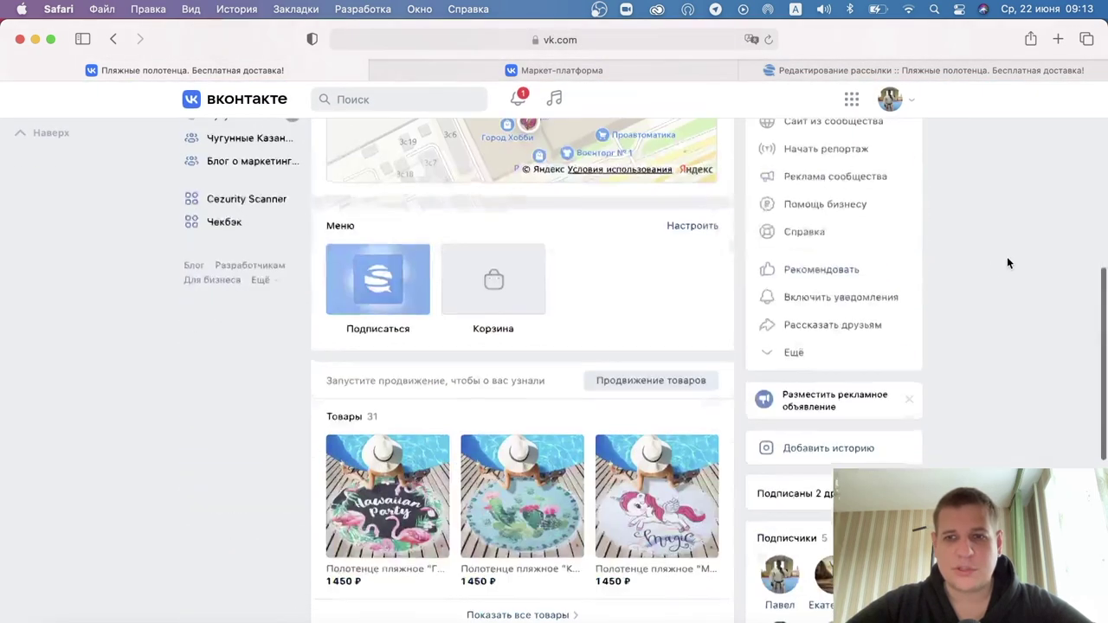
pyautogui.scroll(-6, 1006, 256)
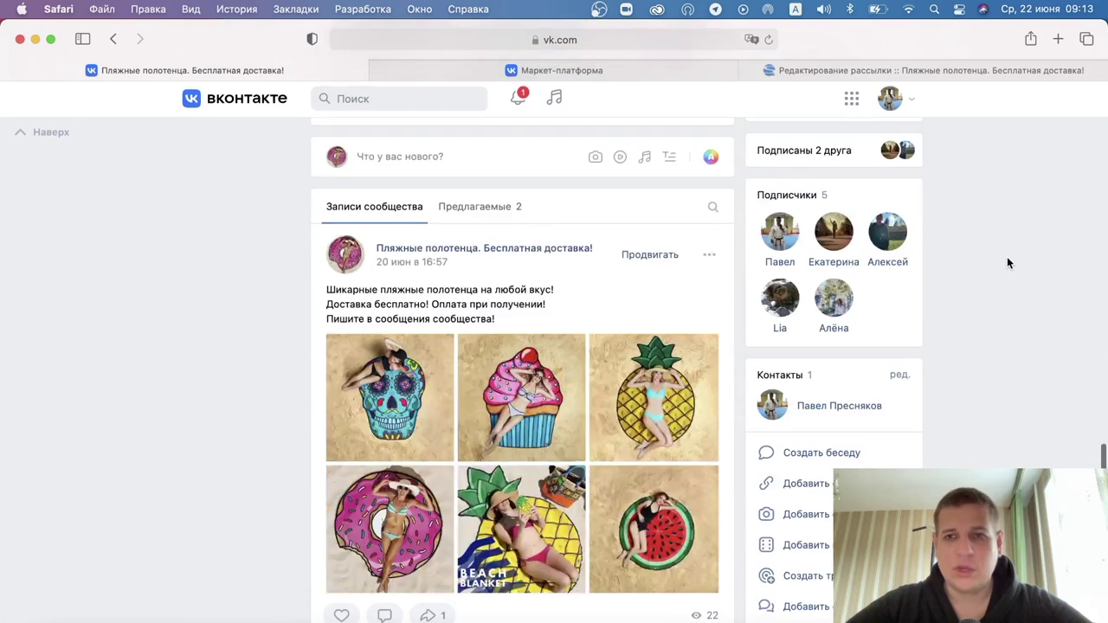
pyautogui.scroll(6, 1007, 256)
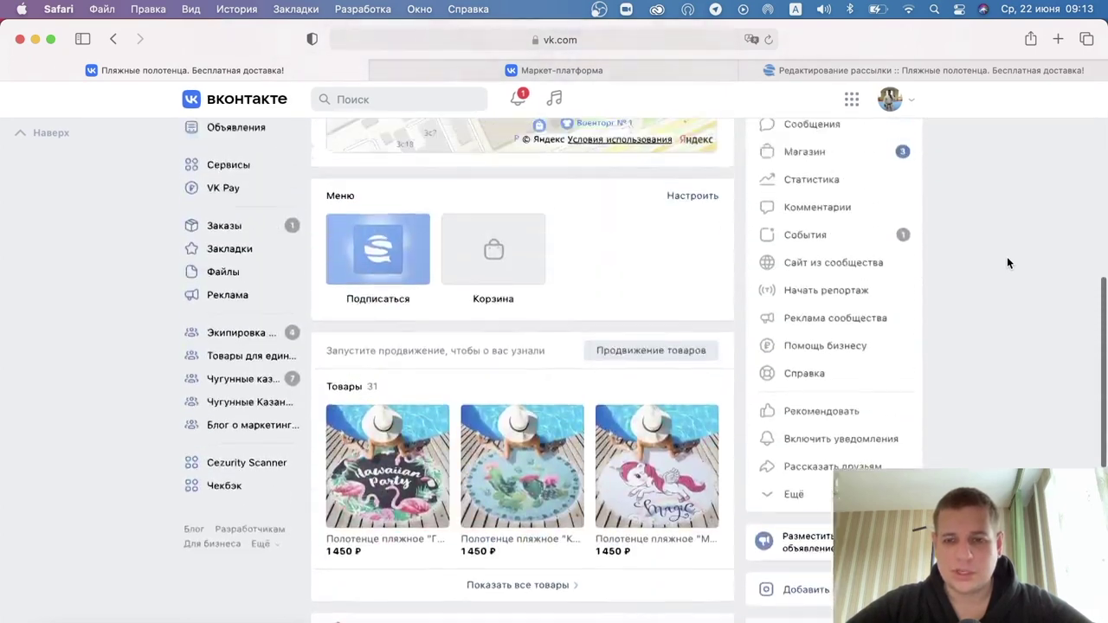
pyautogui.scroll(6, 1007, 256)
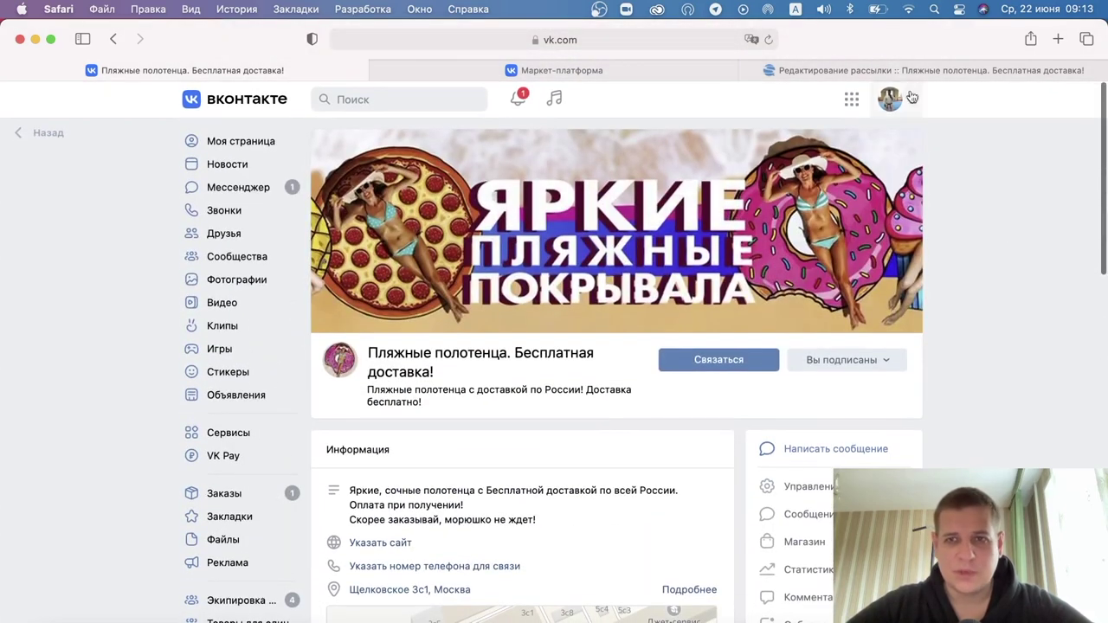